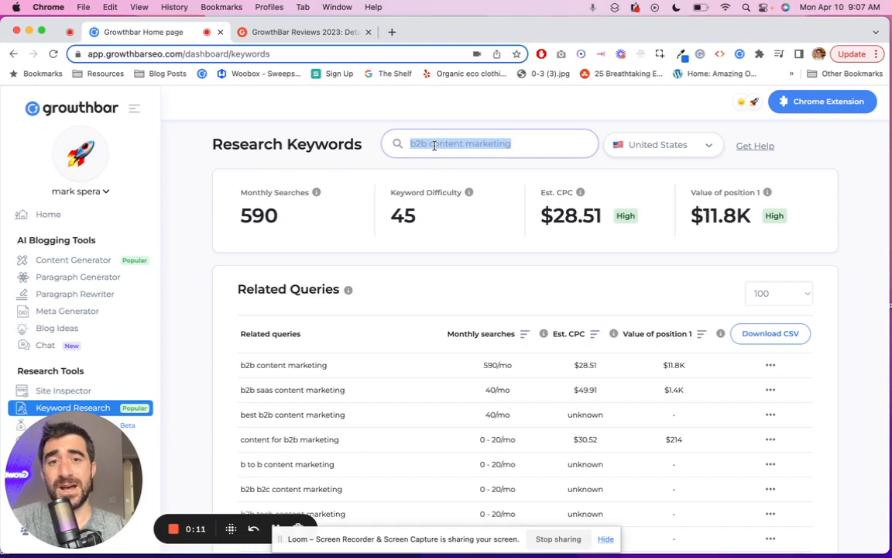
{"action": "left_click", "coordinate": [74, 260]}
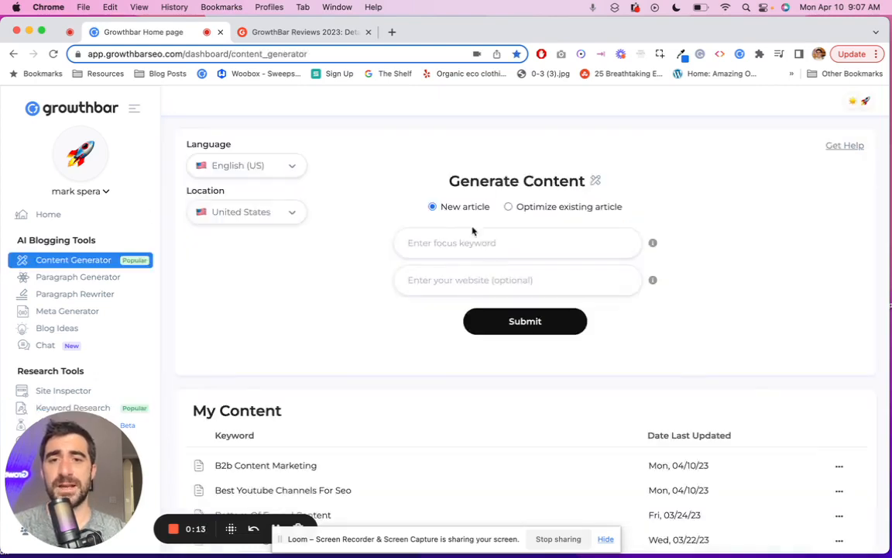
{"action": "left_click", "coordinate": [466, 232]}
{"action": "type", "text": "b2b content marketing"}
{"action": "left_click", "coordinate": [449, 280]}
{"action": "type", "text": "w"}
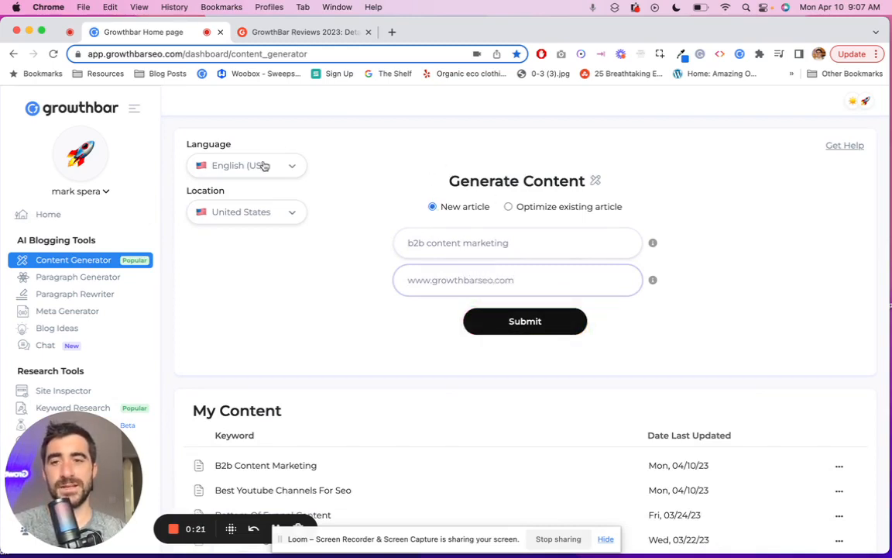
{"action": "left_click", "coordinate": [514, 321]}
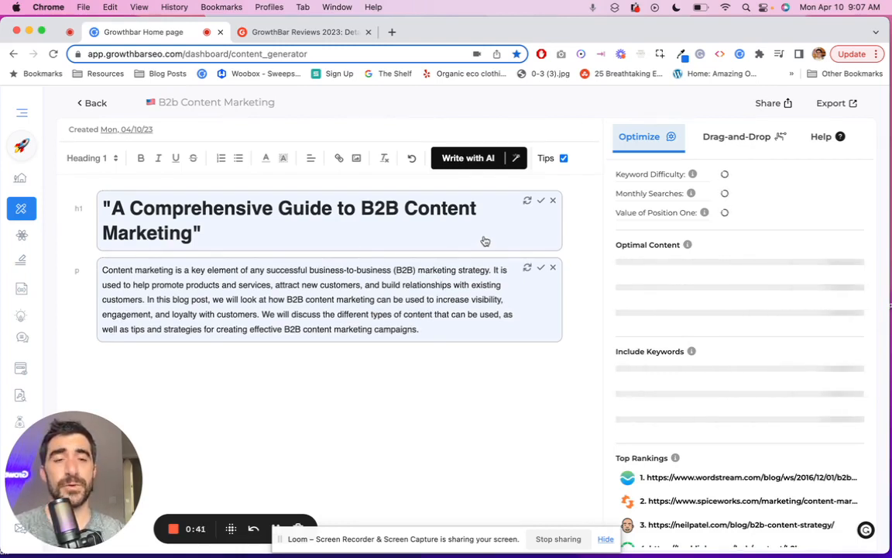
Step: Dismiss the 2-Minute First Draft Builder and review the article's optimal content metrics, including the readability detail
{"action": "scroll", "coordinate": [739, 340], "scroll_direction": "down", "scroll_amount": 2}
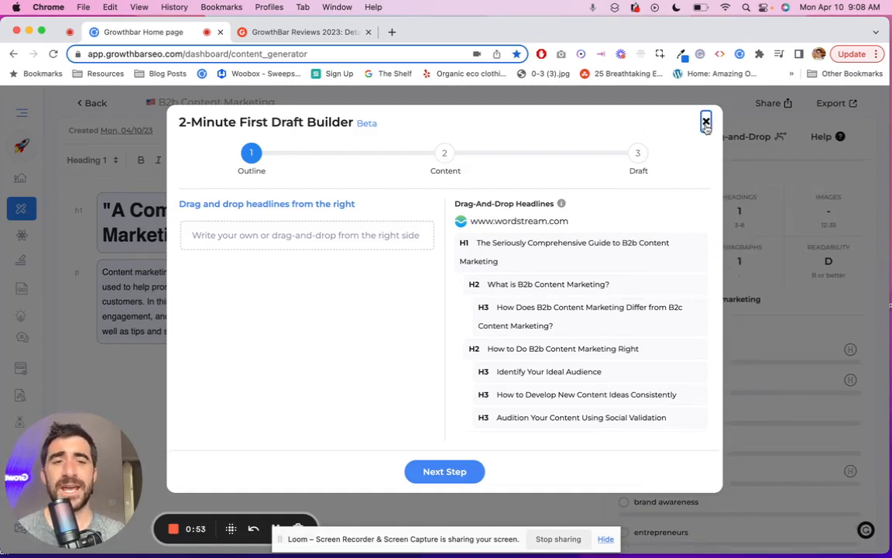
{"action": "left_click", "coordinate": [706, 122]}
{"action": "scroll", "coordinate": [642, 306], "scroll_direction": "down", "scroll_amount": 2}
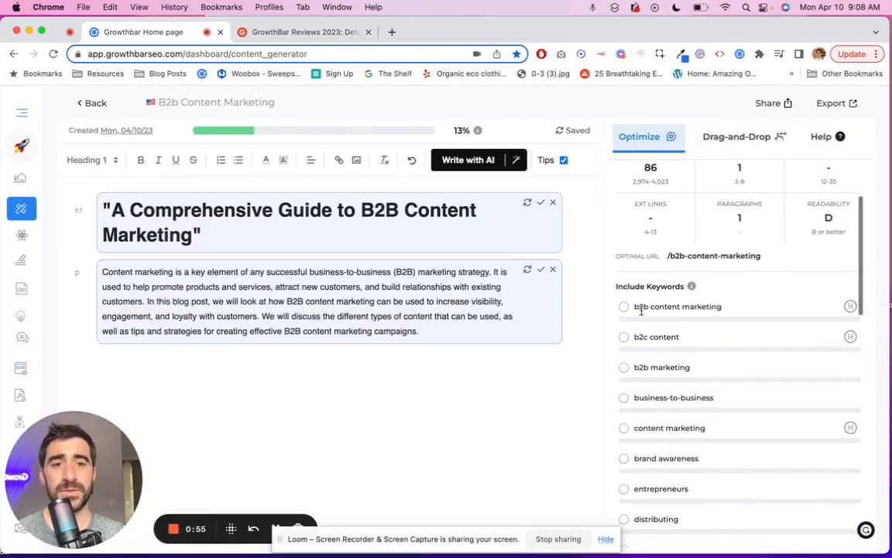
{"action": "scroll", "coordinate": [628, 310], "scroll_direction": "up", "scroll_amount": 3}
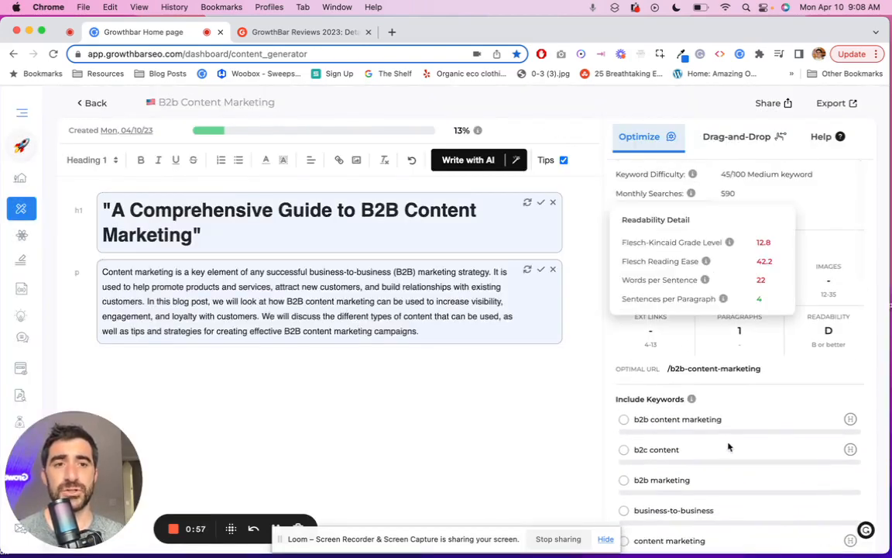
{"action": "left_click_drag", "start_coordinate": [729, 148], "coordinate": [641, 300]}
{"action": "left_click", "coordinate": [641, 300]}
{"action": "mouse_move", "coordinate": [845, 357]}
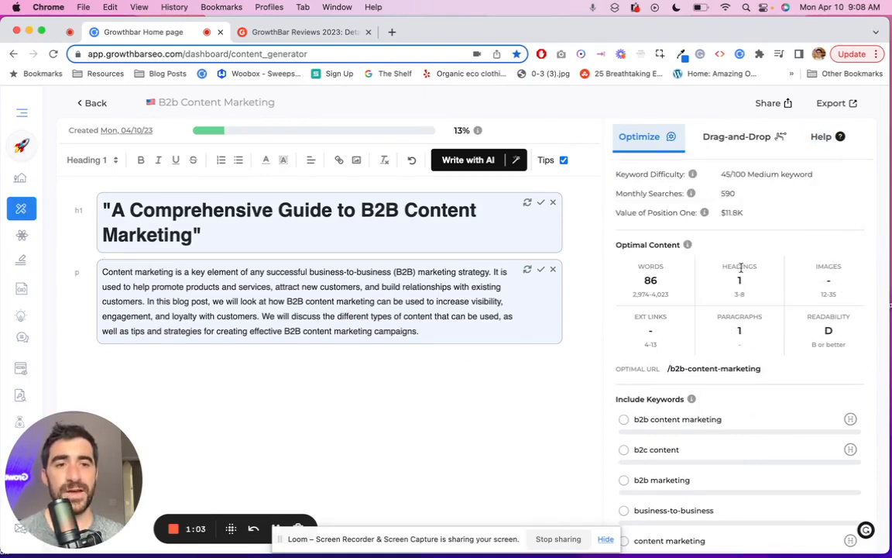
Step: Look through the keywords to include and view the usage examples for "content marketing"
{"action": "scroll", "coordinate": [666, 371], "scroll_direction": "down", "scroll_amount": 3}
{"action": "scroll", "coordinate": [628, 325], "scroll_direction": "down", "scroll_amount": 1}
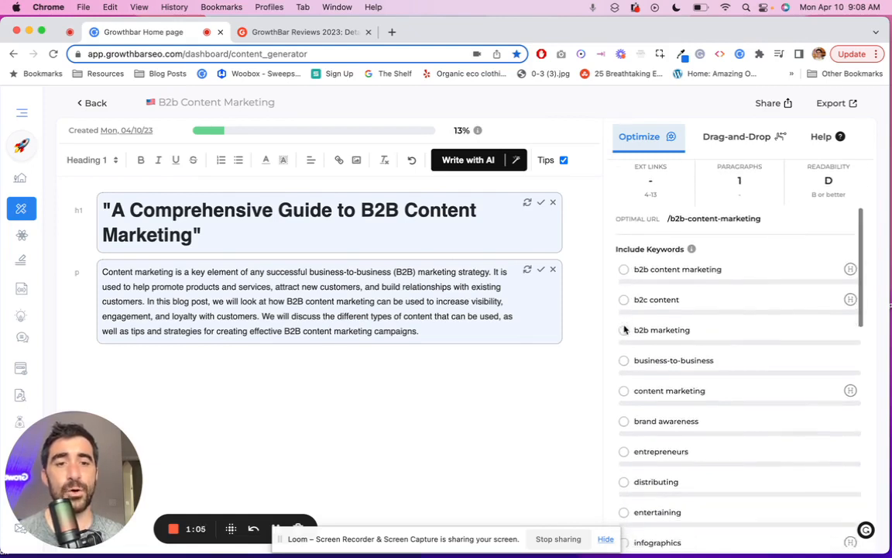
{"action": "mouse_move", "coordinate": [623, 385]}
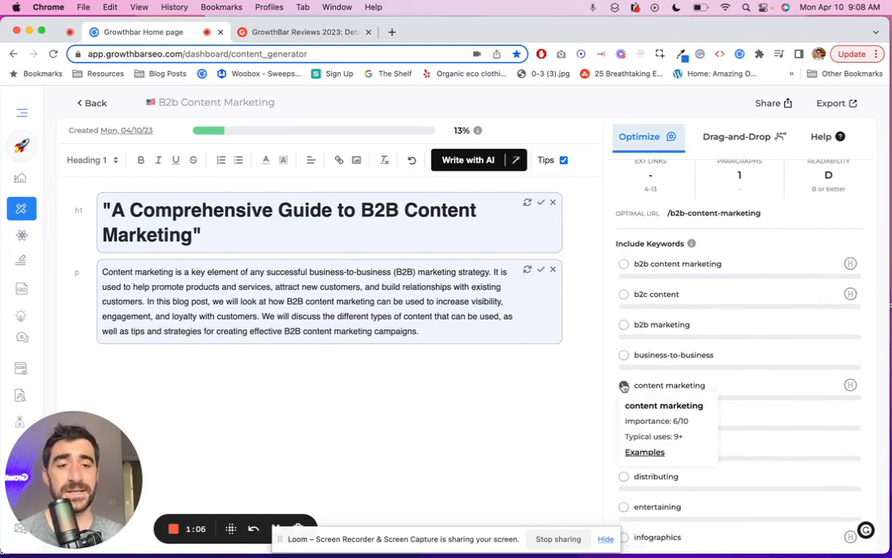
{"action": "left_click", "coordinate": [643, 454]}
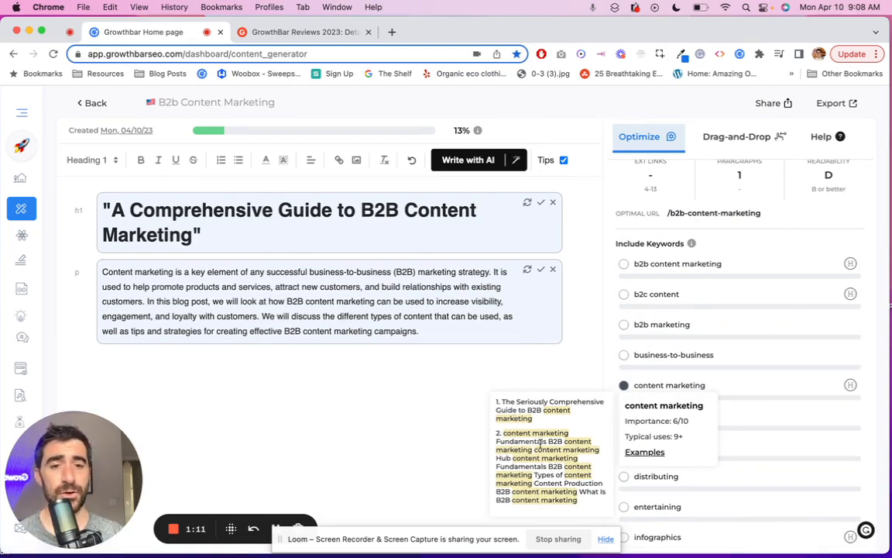
{"action": "scroll", "coordinate": [744, 379], "scroll_direction": "down", "scroll_amount": 5}
{"action": "scroll", "coordinate": [744, 379], "scroll_direction": "up", "scroll_amount": 9}
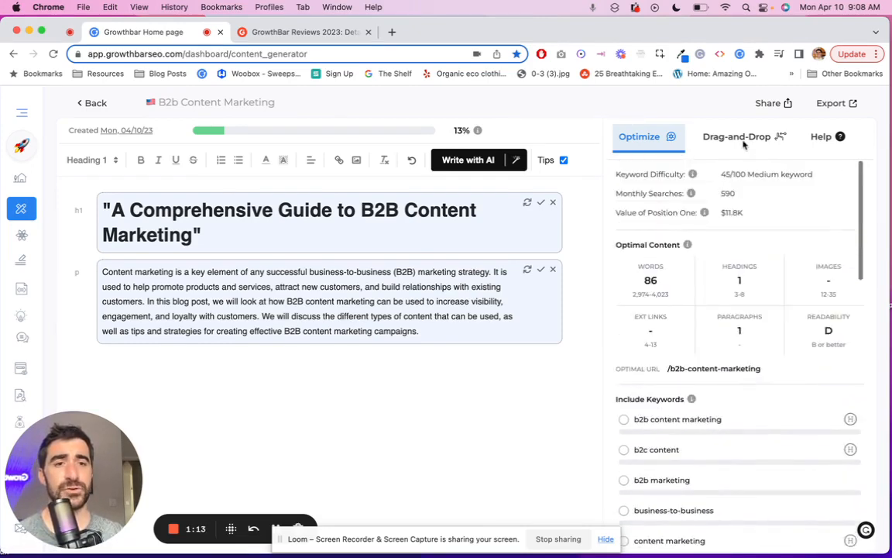
Step: Add the suggested H2 headline "What is B2b Content Marketing?" from wordstream.com below the article's introduction
{"action": "left_click", "coordinate": [738, 135]}
{"action": "scroll", "coordinate": [703, 386], "scroll_direction": "down", "scroll_amount": 2}
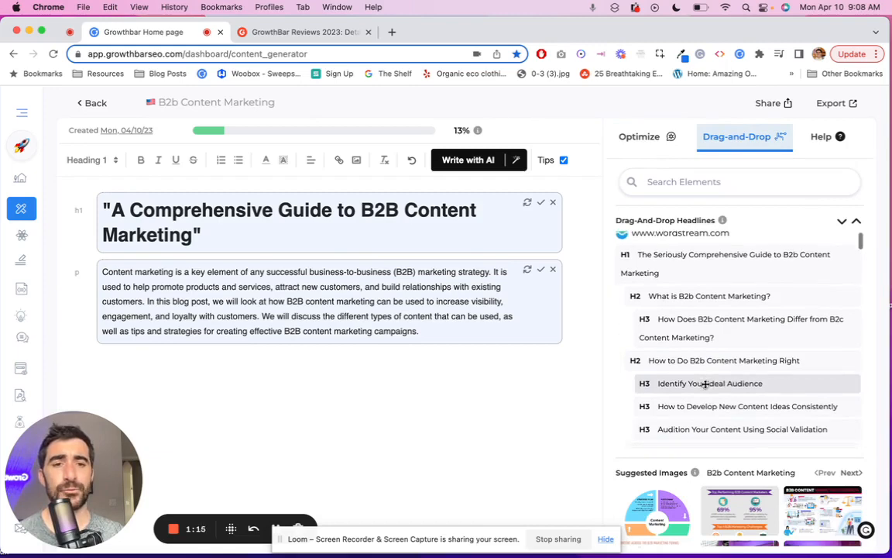
{"action": "left_click_drag", "start_coordinate": [708, 273], "coordinate": [264, 416]}
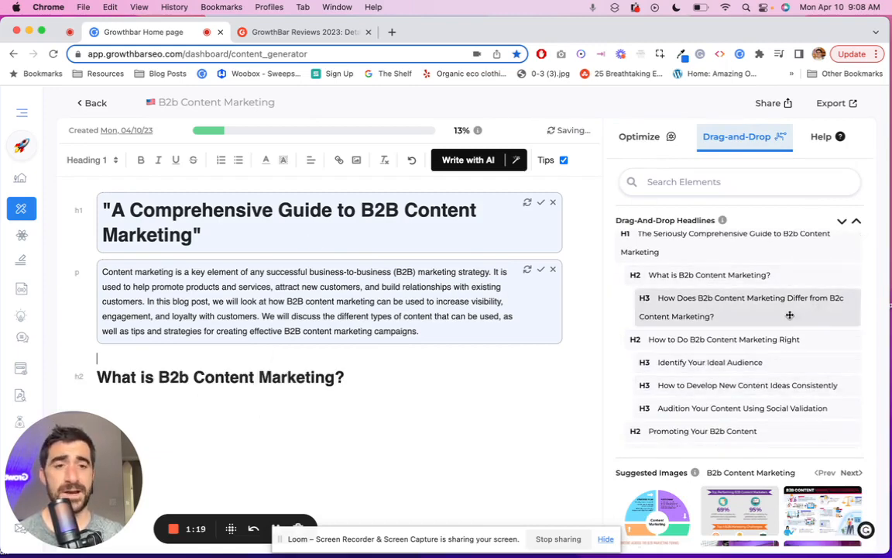
Step: Browse the remaining suggested headlines and insert the suggested Content Marketing wheel image below the H2 heading
{"action": "scroll", "coordinate": [788, 312], "scroll_direction": "down", "scroll_amount": 15}
{"action": "scroll", "coordinate": [788, 316], "scroll_direction": "up", "scroll_amount": 10}
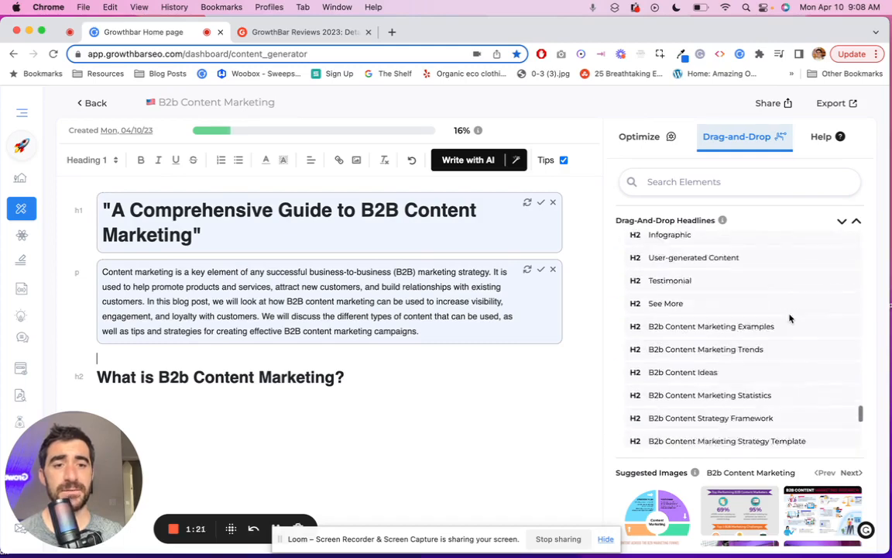
{"action": "scroll", "coordinate": [707, 350], "scroll_direction": "down", "scroll_amount": 5}
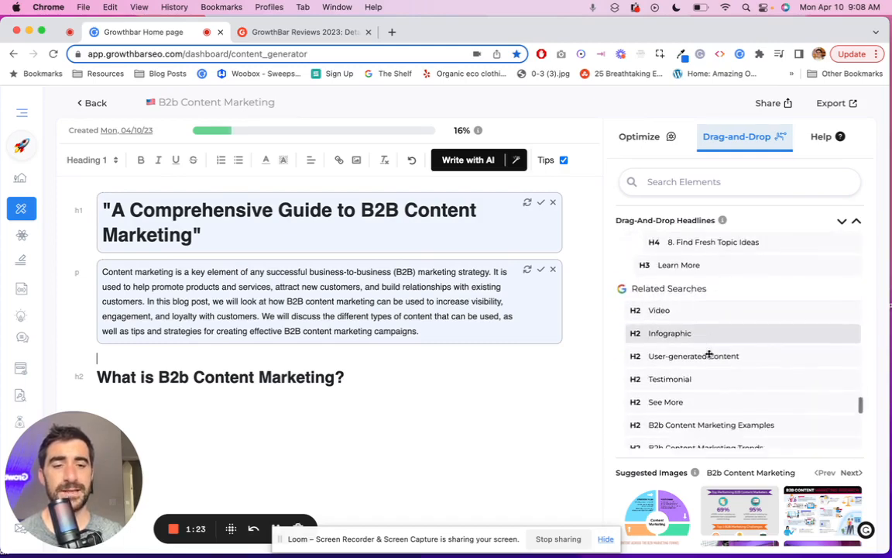
{"action": "scroll", "coordinate": [736, 400], "scroll_direction": "down", "scroll_amount": 2}
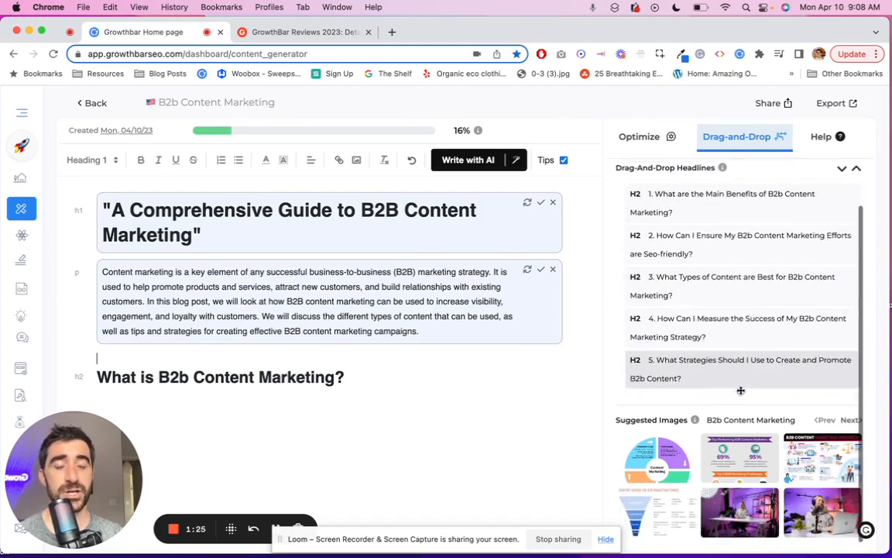
{"action": "left_click_drag", "start_coordinate": [701, 463], "coordinate": [332, 400]}
{"action": "scroll", "coordinate": [332, 400], "scroll_direction": "down", "scroll_amount": 4}
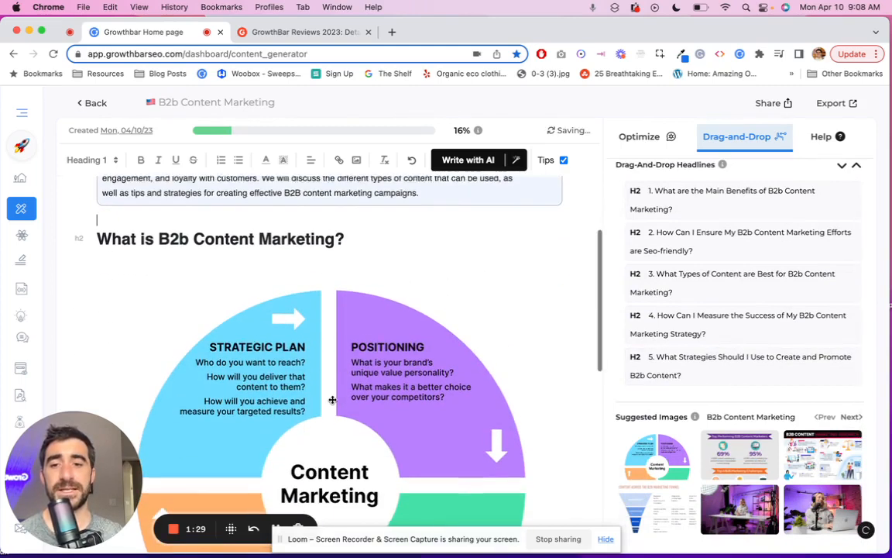
Step: Shrink the inserted Content Marketing image to about 570 × 554
{"action": "left_click", "coordinate": [367, 399]}
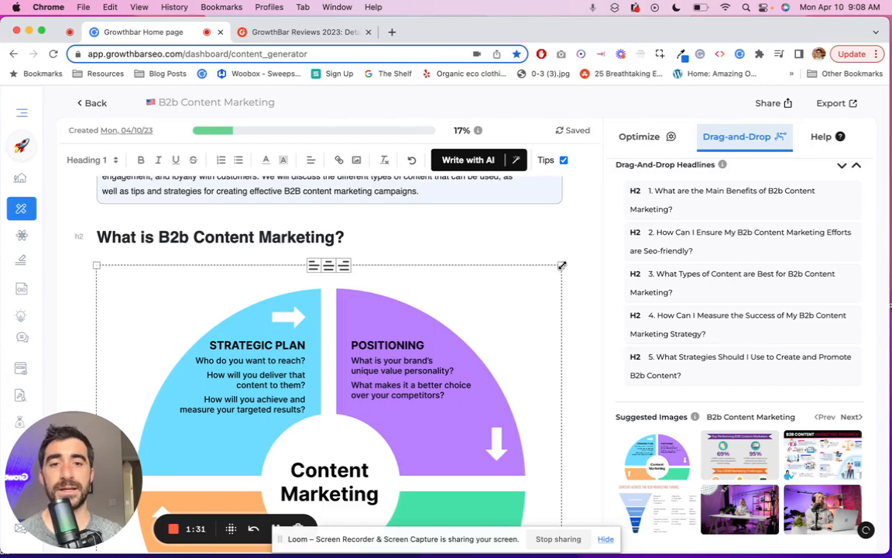
{"action": "left_click_drag", "start_coordinate": [562, 265], "coordinate": [448, 371]}
{"action": "scroll", "coordinate": [341, 456], "scroll_direction": "down", "scroll_amount": 6}
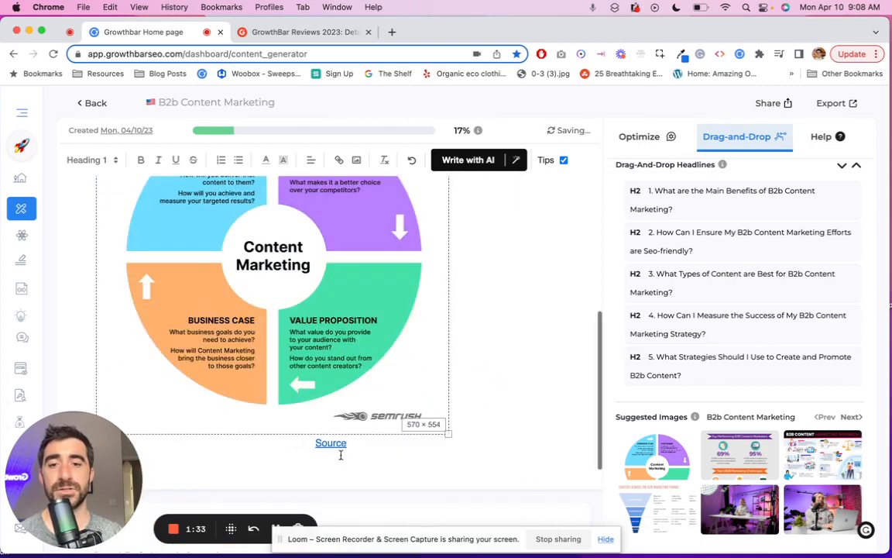
{"action": "scroll", "coordinate": [403, 387], "scroll_direction": "up", "scroll_amount": 3}
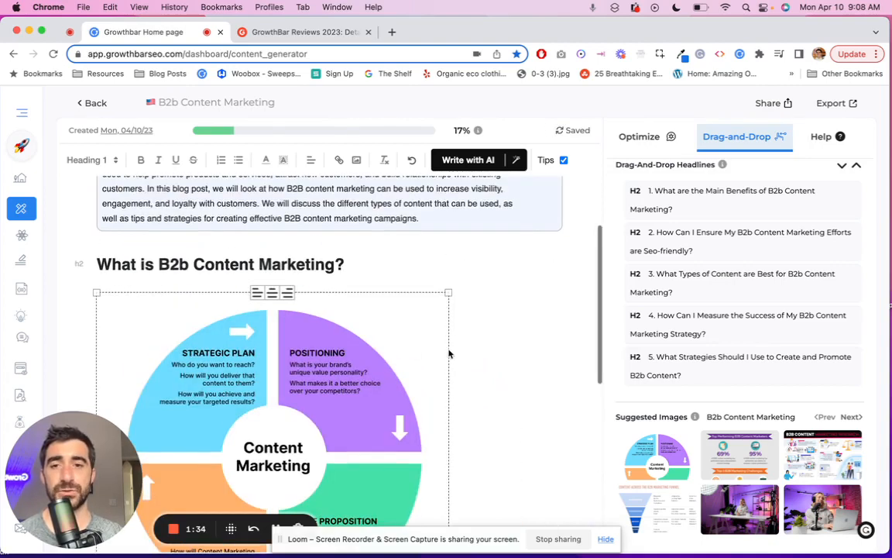
Step: Accept the AI-generated title and introduction, and add a blank line after the introduction
{"action": "left_click", "coordinate": [379, 278]}
{"action": "scroll", "coordinate": [362, 261], "scroll_direction": "up", "scroll_amount": 2}
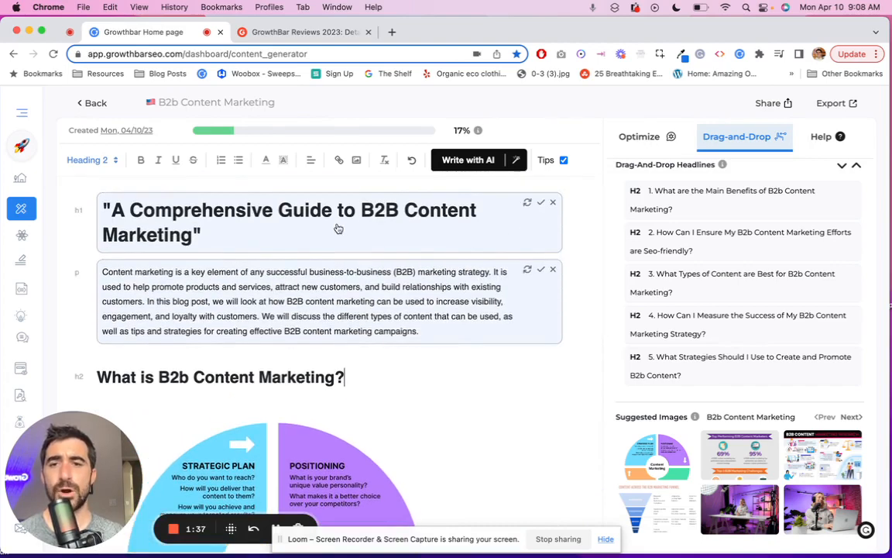
{"action": "left_click", "coordinate": [337, 224]}
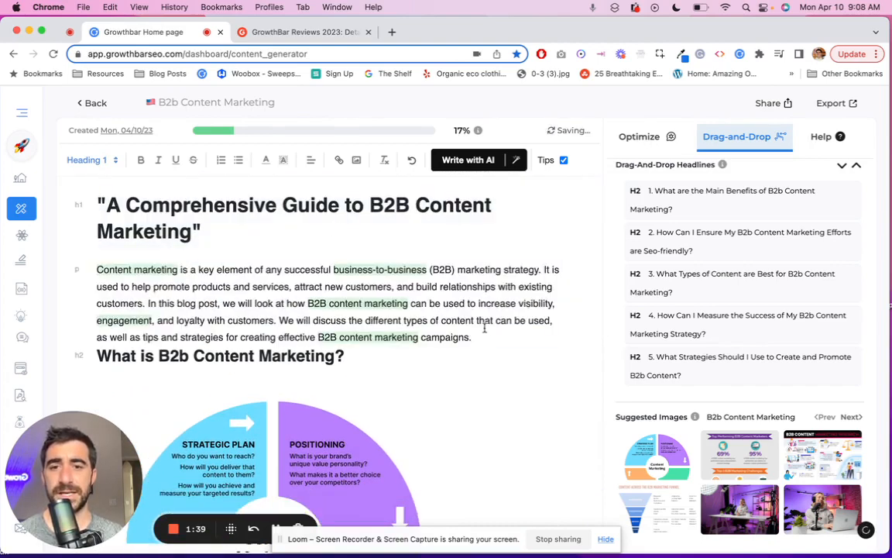
{"action": "left_click", "coordinate": [501, 330]}
{"action": "key", "text": "Return"}
Step: Start a new line under the "What is B2b Content Marketing?" heading and have the AI write a paragraph there
{"action": "left_click", "coordinate": [420, 379]}
{"action": "key", "text": "Return"}
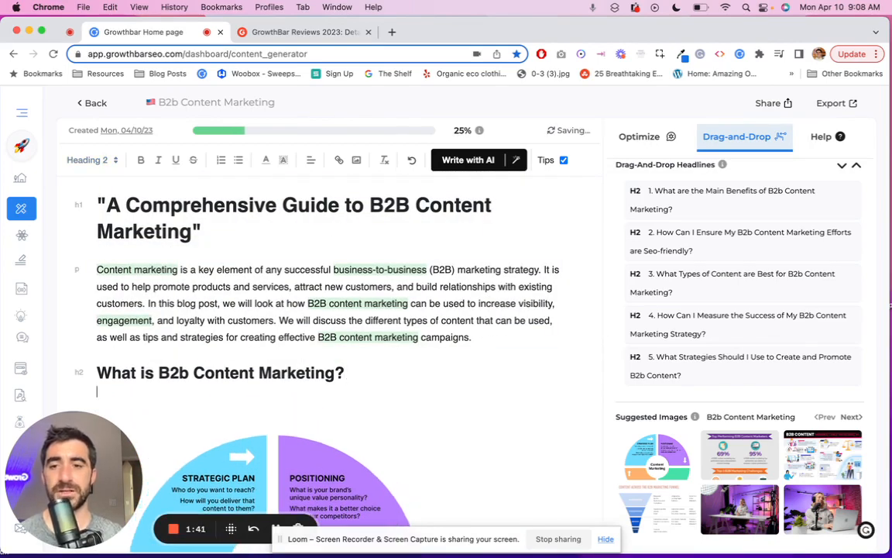
{"action": "left_click", "coordinate": [488, 162]}
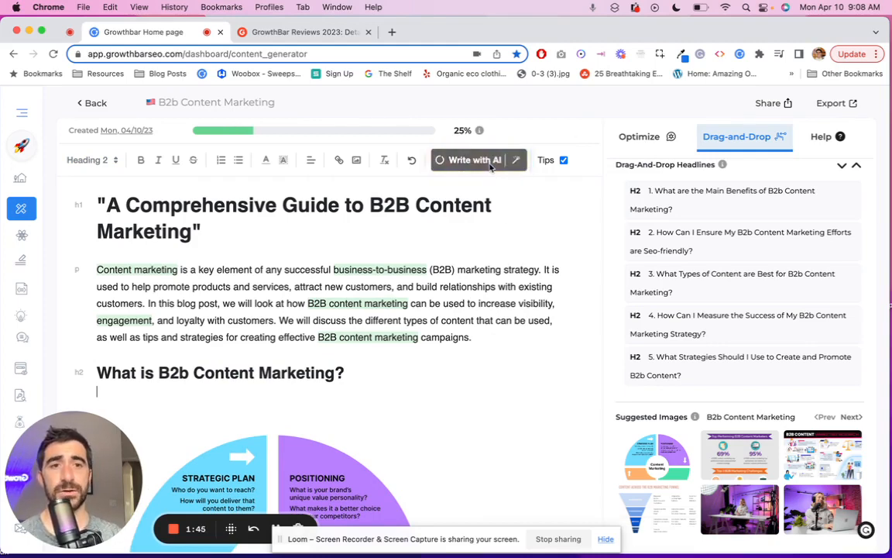
{"action": "scroll", "coordinate": [498, 332], "scroll_direction": "down", "scroll_amount": 2}
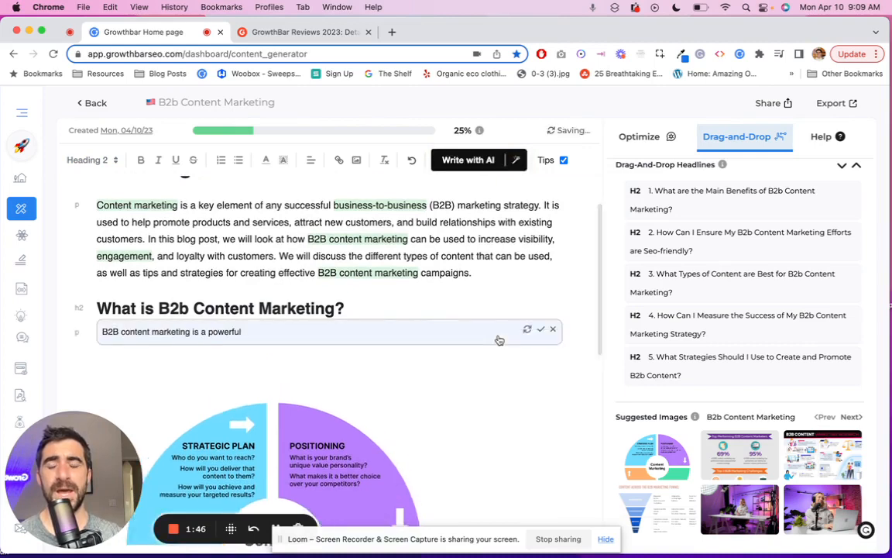
Step: Accept the AI paragraph with the optimization metrics open, and apply Grammarly's suggestion replacing "in order to" with "to"
{"action": "left_click", "coordinate": [636, 138]}
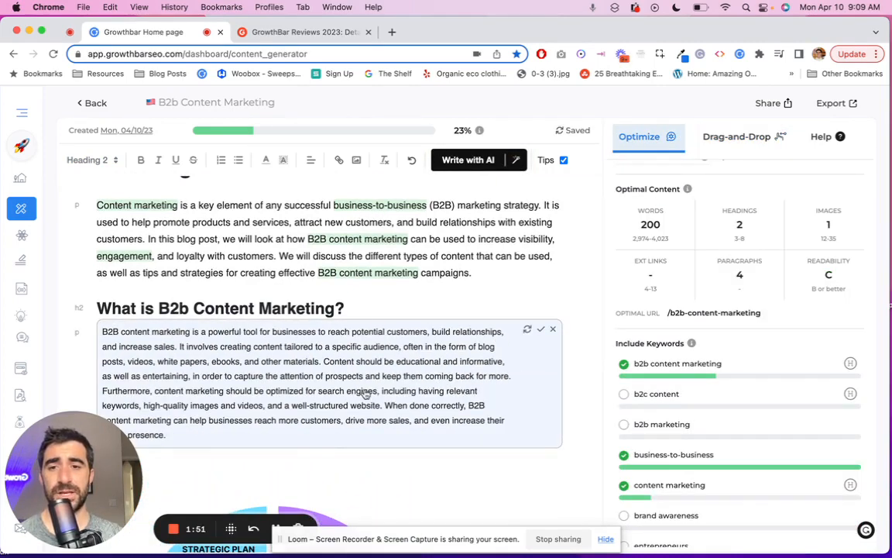
{"action": "left_click", "coordinate": [364, 394]}
{"action": "scroll", "coordinate": [365, 389], "scroll_direction": "down", "scroll_amount": 1}
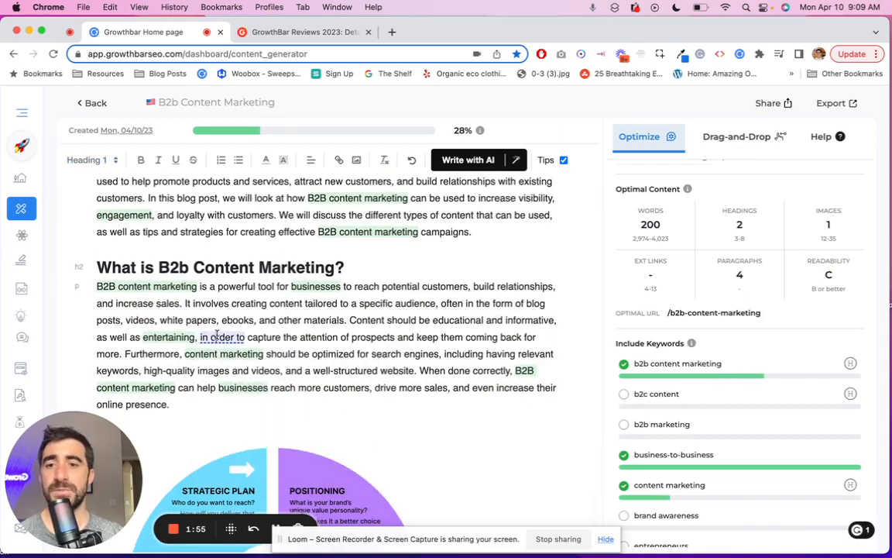
{"action": "mouse_move", "coordinate": [216, 337]}
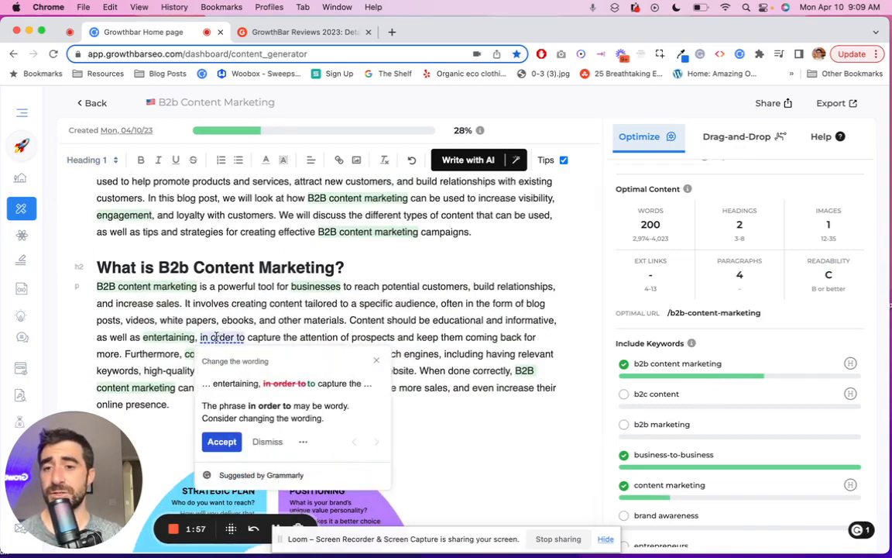
{"action": "left_click", "coordinate": [221, 442]}
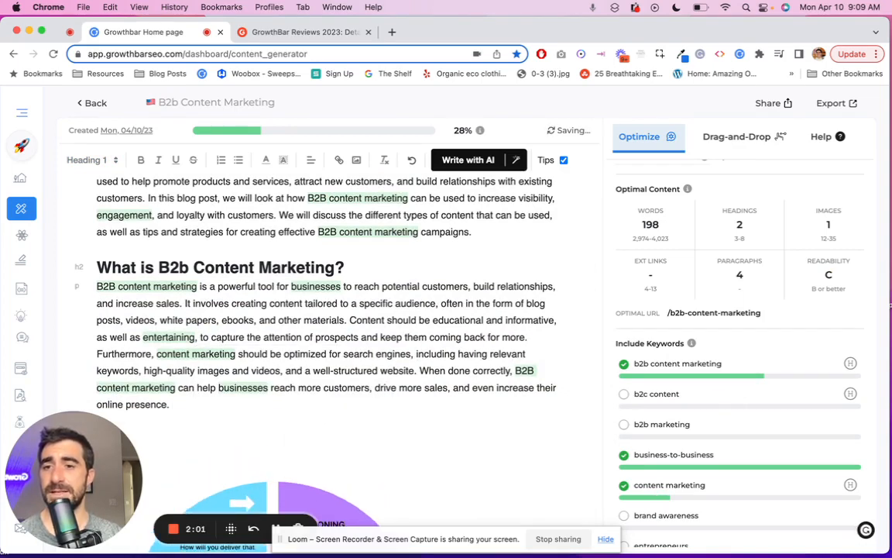
Step: Generate a list with the AI's Give examples function below the paragraph and accept the list into the article
{"action": "scroll", "coordinate": [279, 332], "scroll_direction": "down", "scroll_amount": 3}
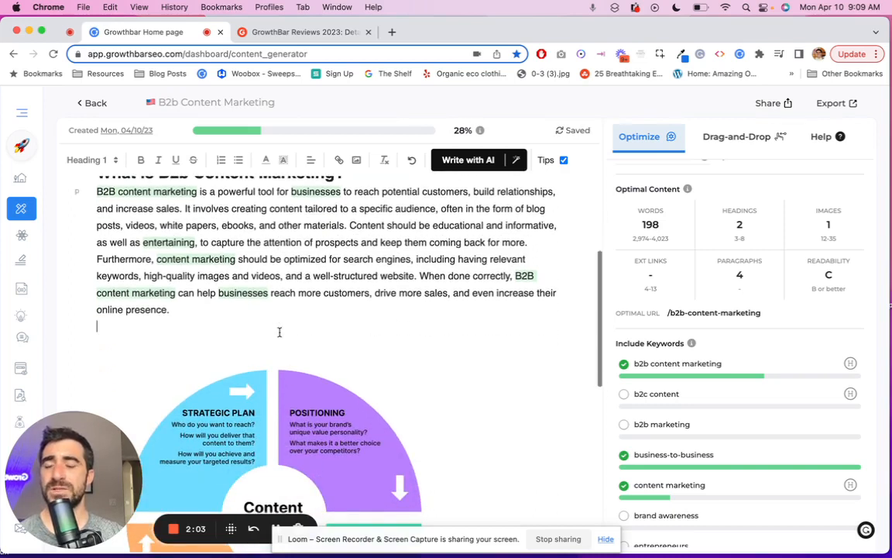
{"action": "left_click", "coordinate": [515, 158]}
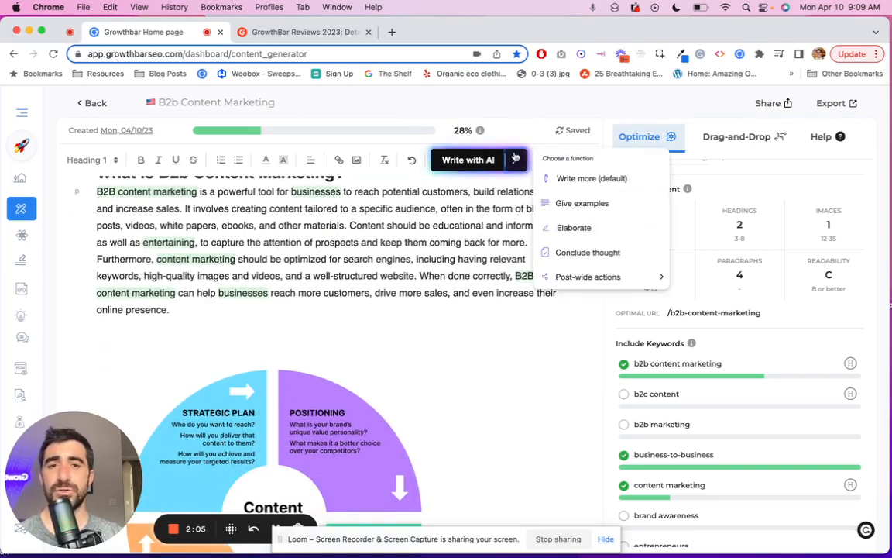
{"action": "left_click", "coordinate": [592, 205]}
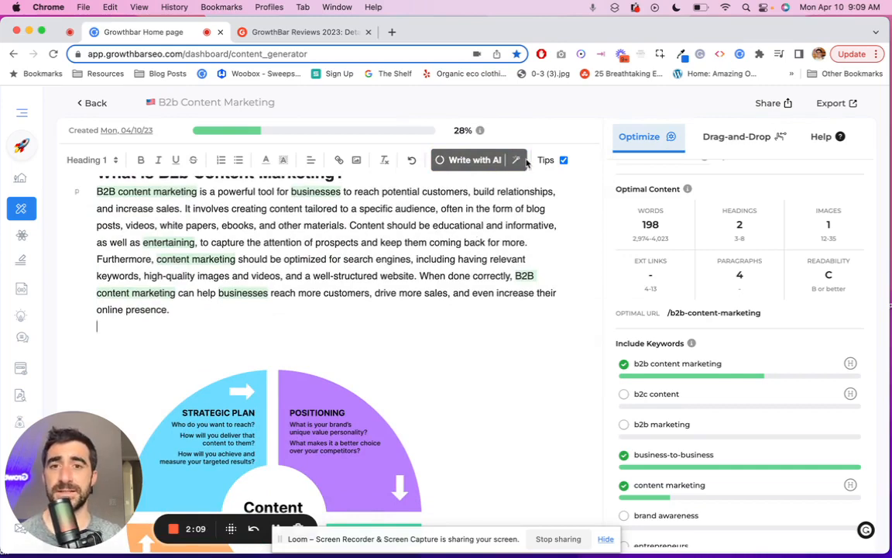
{"action": "scroll", "coordinate": [467, 239], "scroll_direction": "up", "scroll_amount": 2}
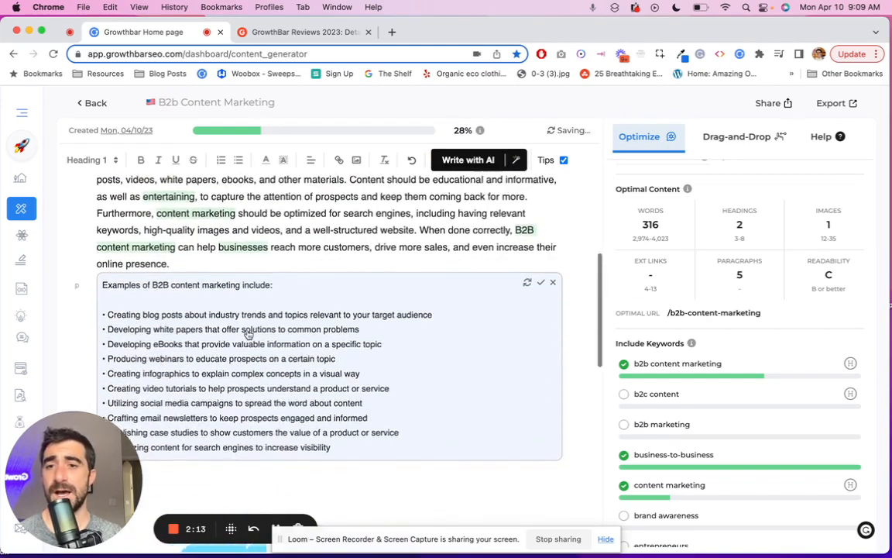
{"action": "scroll", "coordinate": [249, 334], "scroll_direction": "down", "scroll_amount": 2}
{"action": "left_click", "coordinate": [244, 226]}
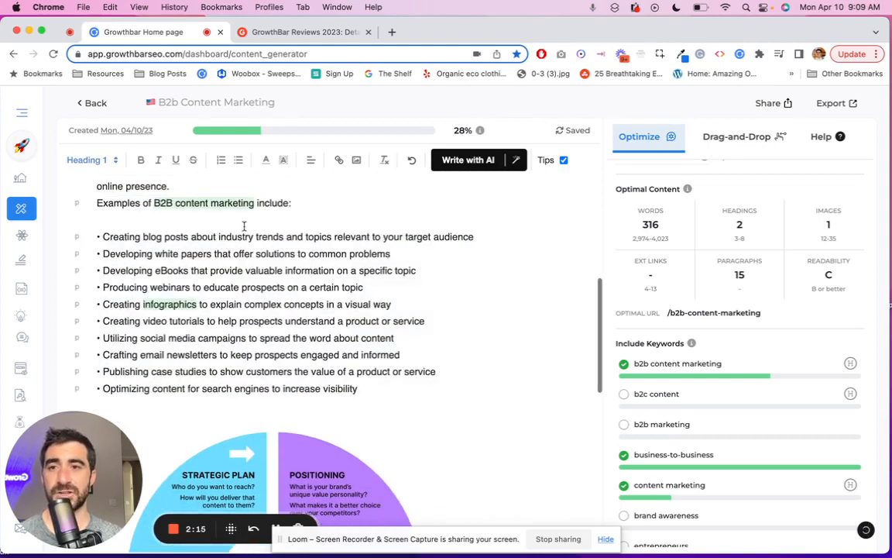
{"action": "scroll", "coordinate": [244, 227], "scroll_direction": "up", "scroll_amount": 1}
{"action": "scroll", "coordinate": [86, 253], "scroll_direction": "up", "scroll_amount": 4}
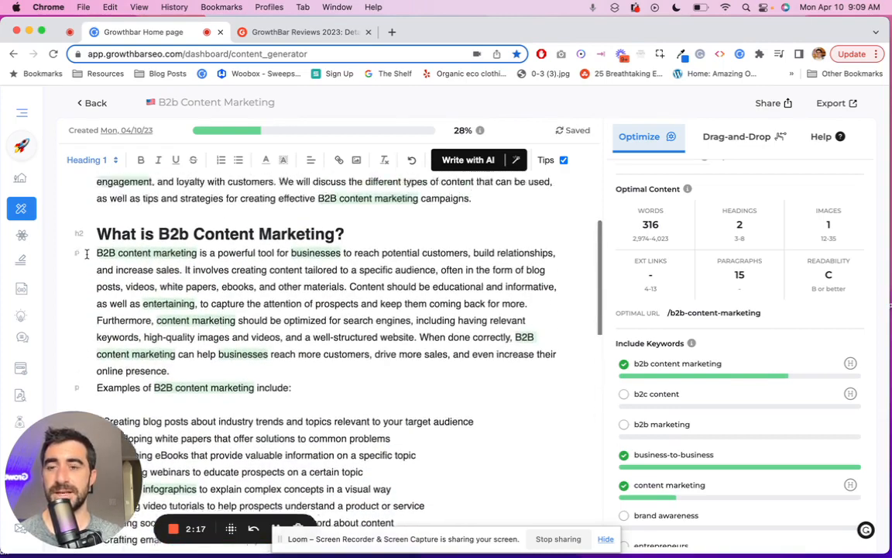
Step: Add a blank line between the "What is B2b Content Marketing?" paragraph and the "Examples of B2B content marketing include:" line
{"action": "left_click", "coordinate": [202, 384]}
{"action": "type", "text": "'"}
{"action": "key", "text": "Return"}
{"action": "key", "text": "BackSpace"}
{"action": "key", "text": "BackSpace"}
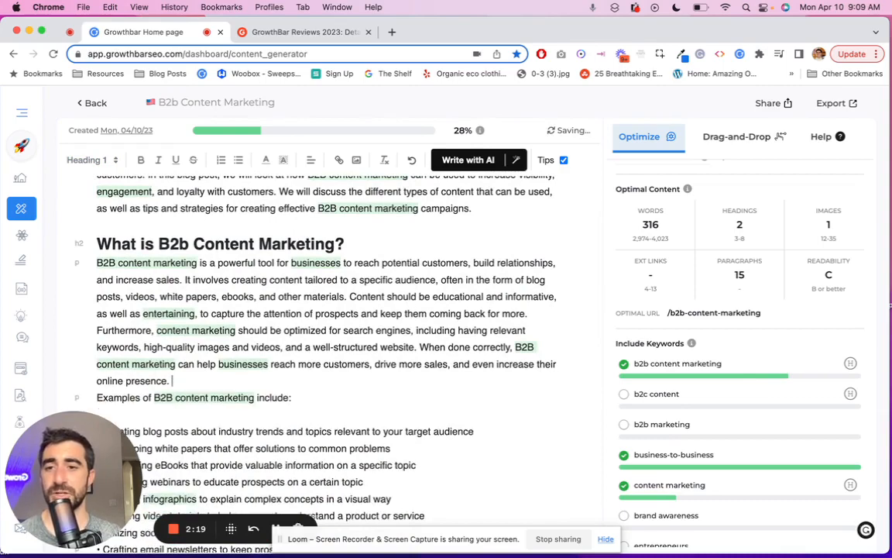
{"action": "key", "text": "Return"}
{"action": "scroll", "coordinate": [255, 329], "scroll_direction": "up", "scroll_amount": 2}
Step: Add blank lines between the end of the examples list and the Content Marketing wheel image
{"action": "scroll", "coordinate": [255, 329], "scroll_direction": "down", "scroll_amount": 10}
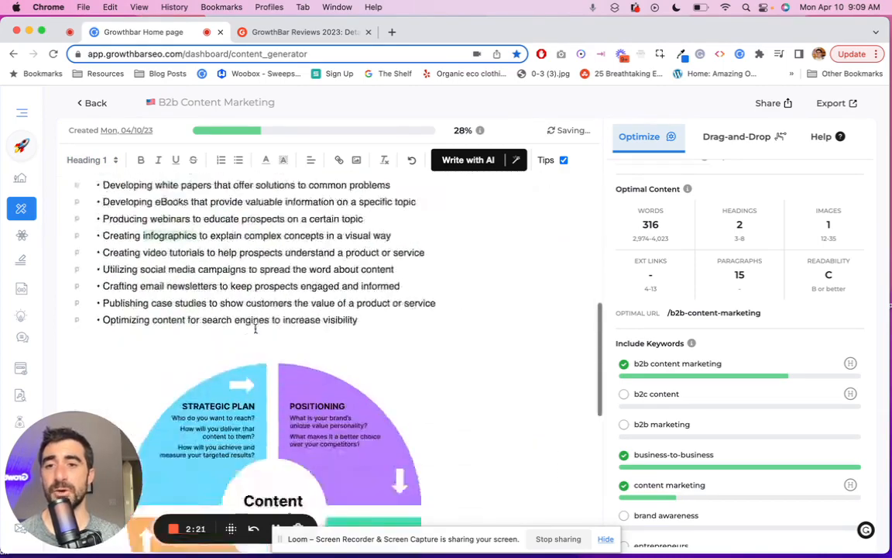
{"action": "scroll", "coordinate": [311, 286], "scroll_direction": "up", "scroll_amount": 3}
{"action": "left_click", "coordinate": [442, 318]}
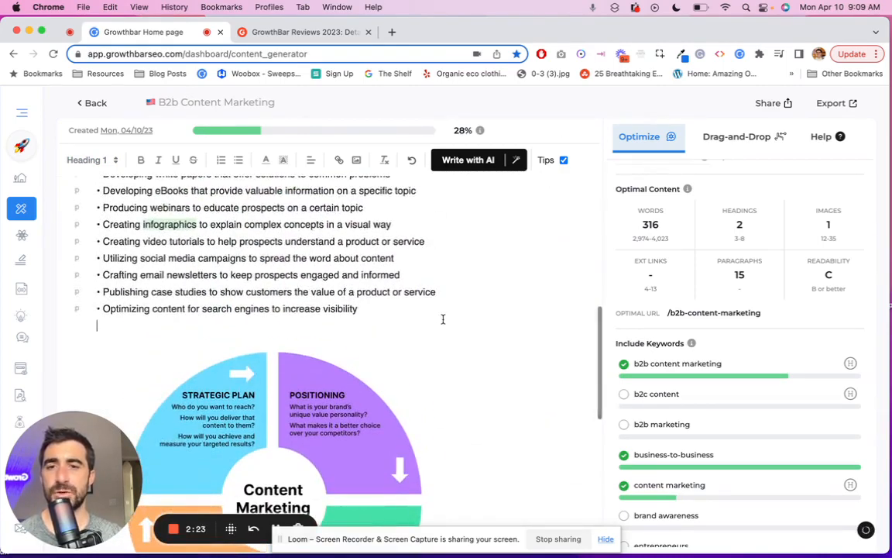
{"action": "key", "text": "Return"}
{"action": "key", "text": "Return"}
{"action": "scroll", "coordinate": [305, 317], "scroll_direction": "down", "scroll_amount": 2}
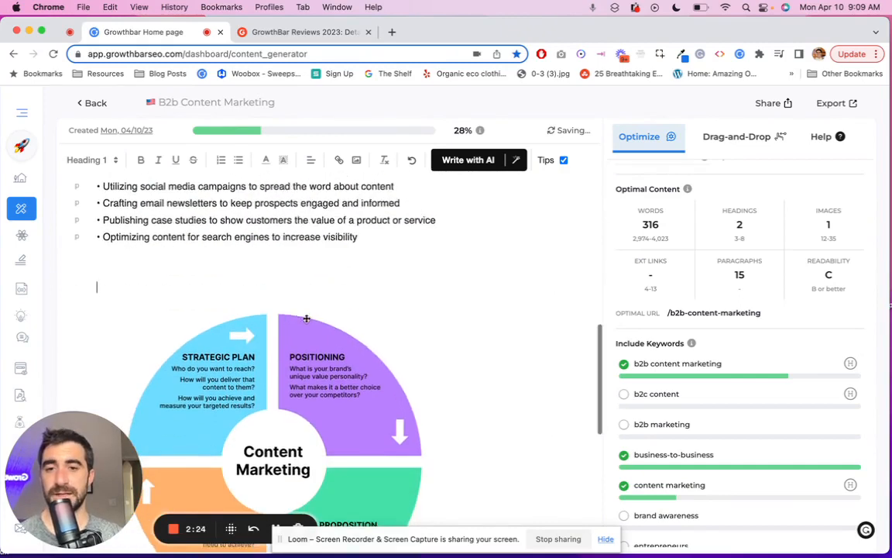
Step: Insert the wordstream.com H2 headline "How to Do B2b Content Marketing Right" on the empty line between the examples list and the image
{"action": "left_click", "coordinate": [744, 137]}
{"action": "scroll", "coordinate": [734, 331], "scroll_direction": "up", "scroll_amount": 15}
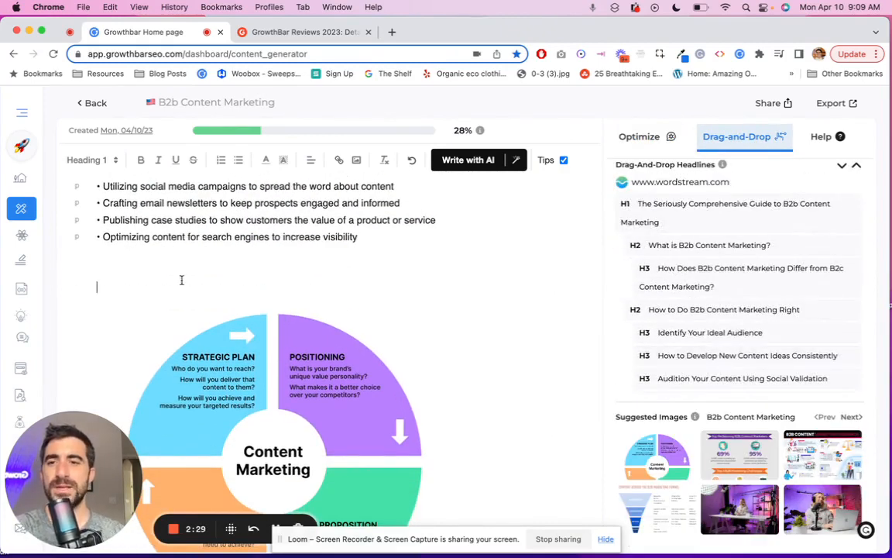
{"action": "left_click_drag", "start_coordinate": [675, 309], "coordinate": [177, 281]}
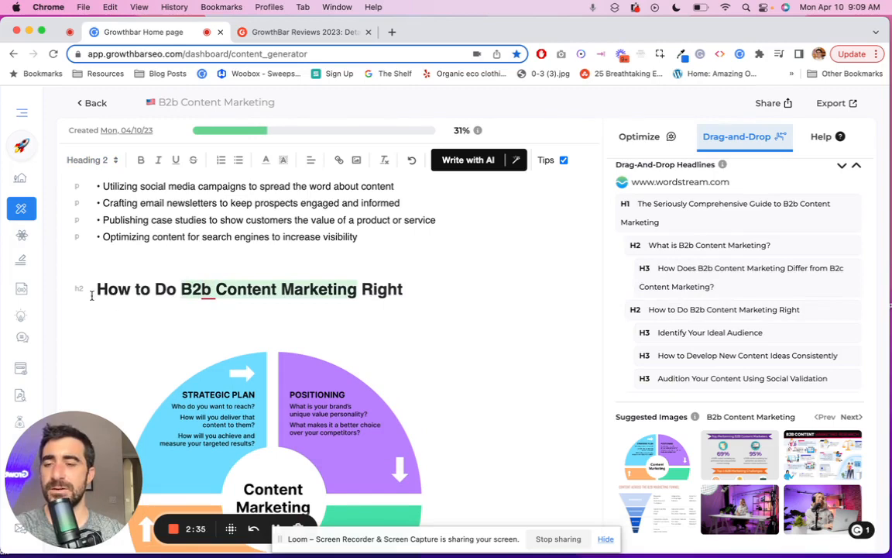
Step: Extend the "How to Do B2b Content Marketing Right" heading with ": Putting Together a Strategy"
{"action": "left_click", "coordinate": [426, 284]}
{"action": "type", "text": ": Puttin"}
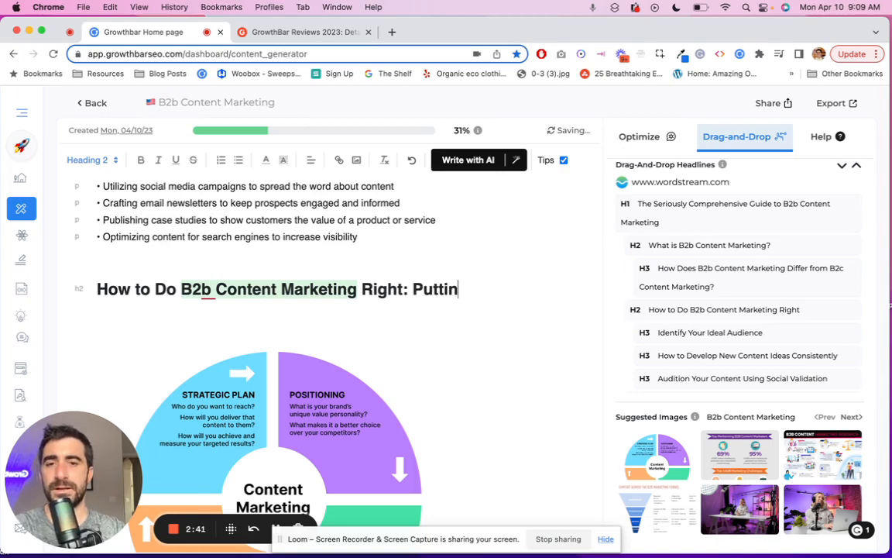
{"action": "type", "text": "g Together a "}
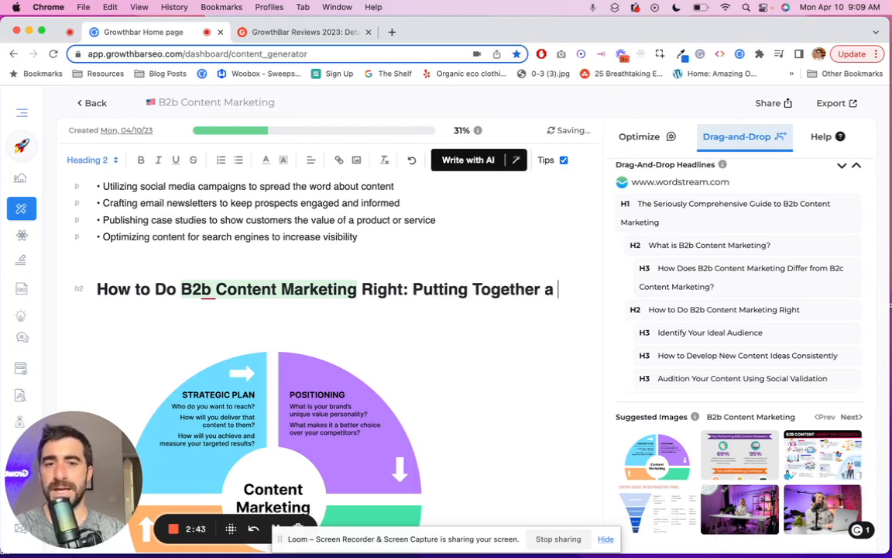
{"action": "type", "text": "Strateghy"}
{"action": "key", "text": "BackSpace"}
{"action": "key", "text": "BackSpace"}
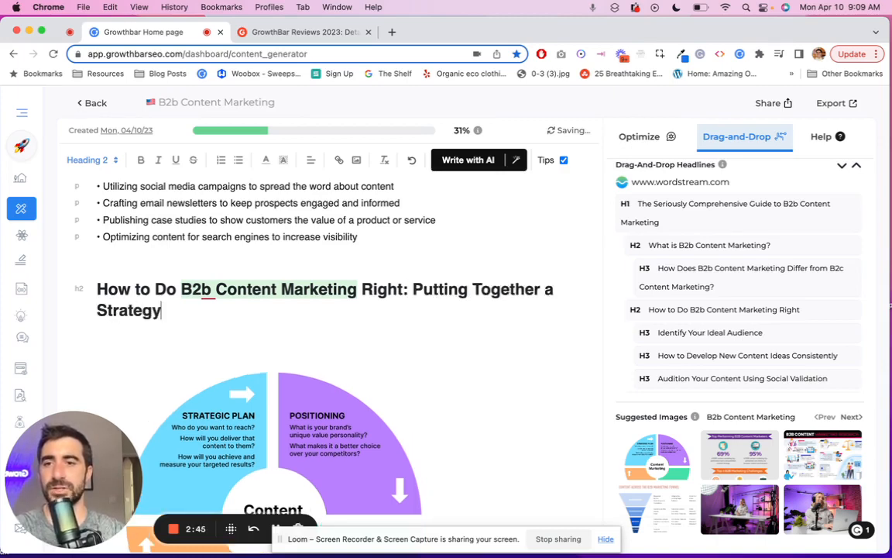
{"action": "type", "text": "y"}
Step: Have the AI write a paragraph on a new line under the "Putting Together a Strategy" heading and accept it
{"action": "key", "text": "Return"}
{"action": "scroll", "coordinate": [241, 353], "scroll_direction": "down", "scroll_amount": 5}
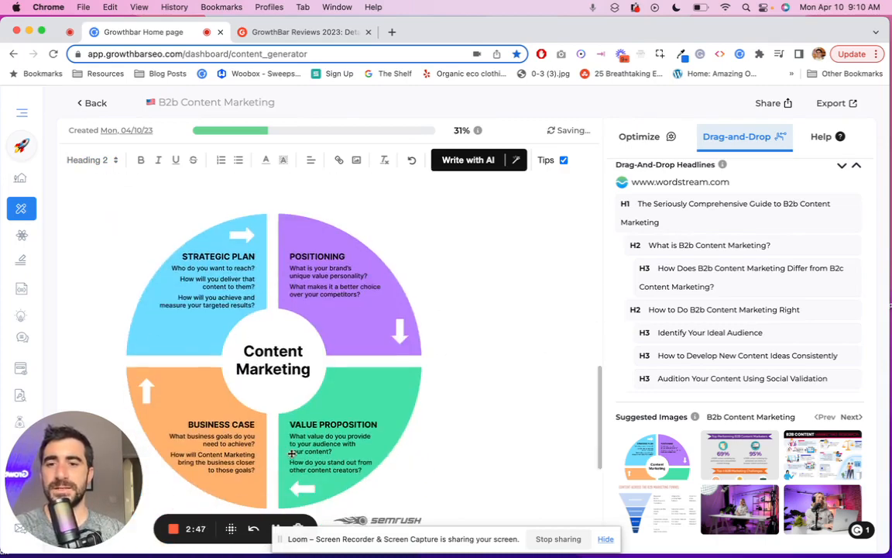
{"action": "scroll", "coordinate": [374, 258], "scroll_direction": "up", "scroll_amount": 2}
{"action": "scroll", "coordinate": [374, 258], "scroll_direction": "up", "scroll_amount": 1}
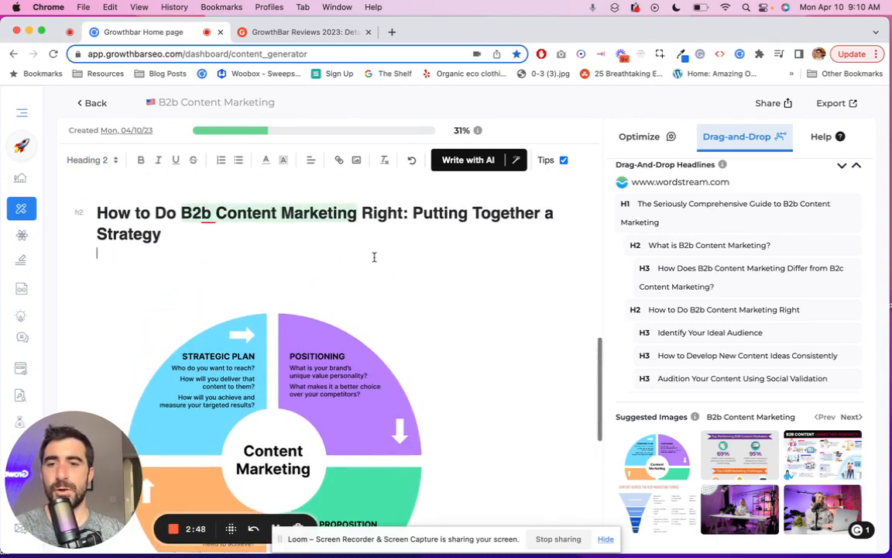
{"action": "left_click", "coordinate": [488, 160]}
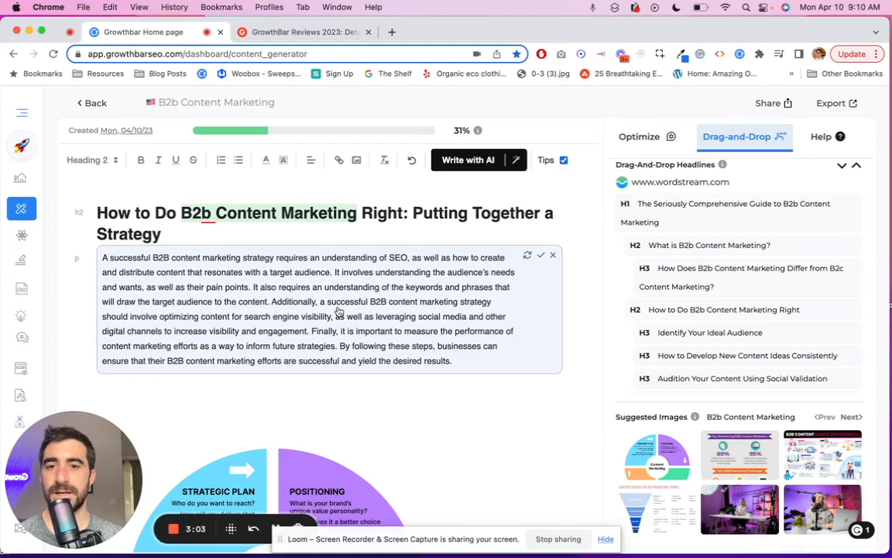
{"action": "left_click", "coordinate": [338, 311]}
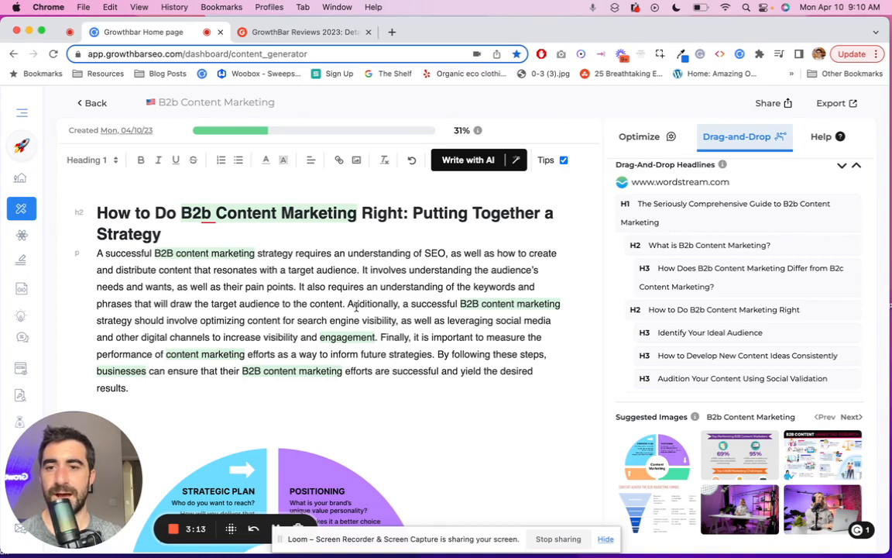
Step: Split the new strategy paragraph into two paragraphs at the word "Additionally"
{"action": "left_click", "coordinate": [355, 305]}
{"action": "key", "text": "Return"}
{"action": "scroll", "coordinate": [380, 391], "scroll_direction": "down", "scroll_amount": 5}
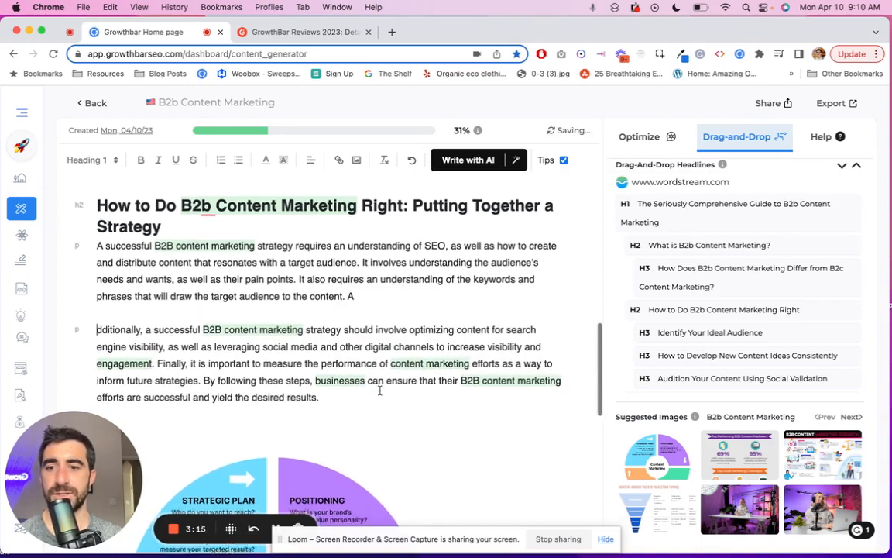
Step: Add the line "1. Strategic Plan" between the strategy section's text and the Content Marketing image
{"action": "scroll", "coordinate": [379, 391], "scroll_direction": "down", "scroll_amount": 10}
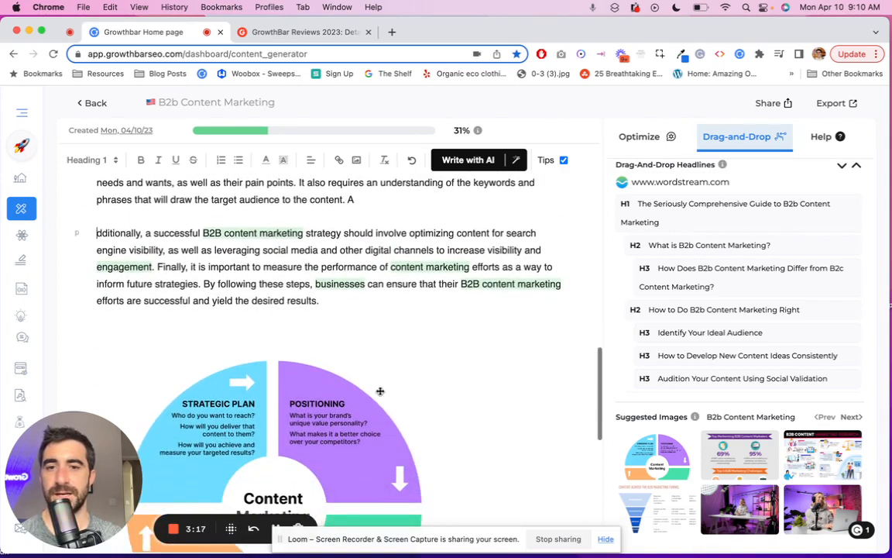
{"action": "scroll", "coordinate": [371, 301], "scroll_direction": "up", "scroll_amount": 4}
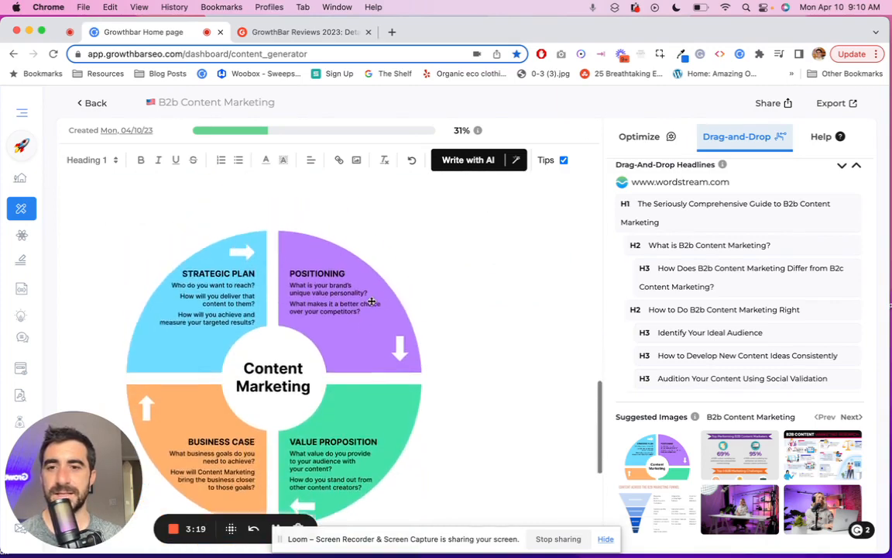
{"action": "key", "text": "Return"}
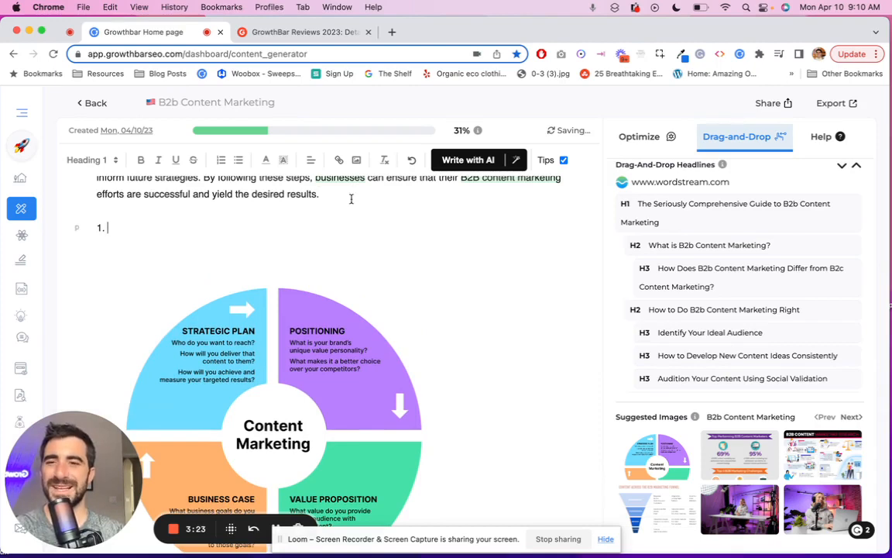
{"action": "scroll", "coordinate": [351, 199], "scroll_direction": "down", "scroll_amount": 5}
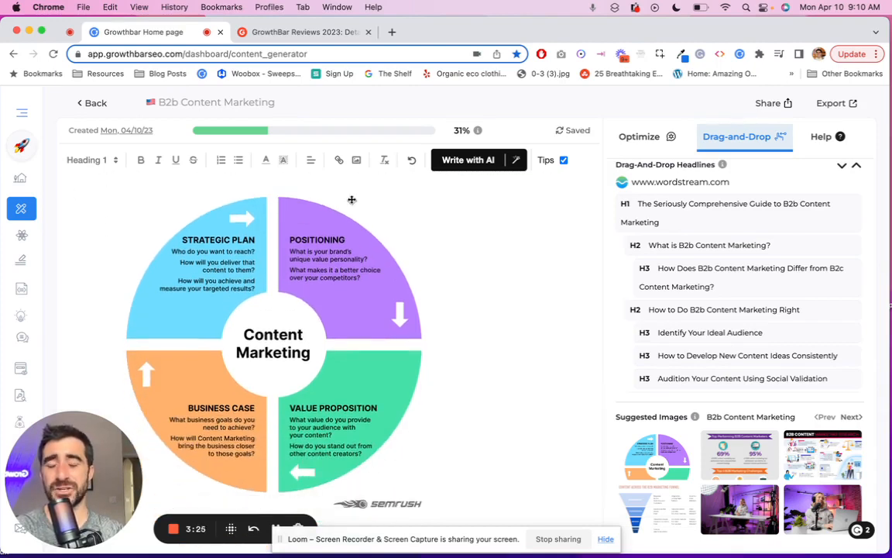
{"action": "scroll", "coordinate": [351, 199], "scroll_direction": "up", "scroll_amount": 4}
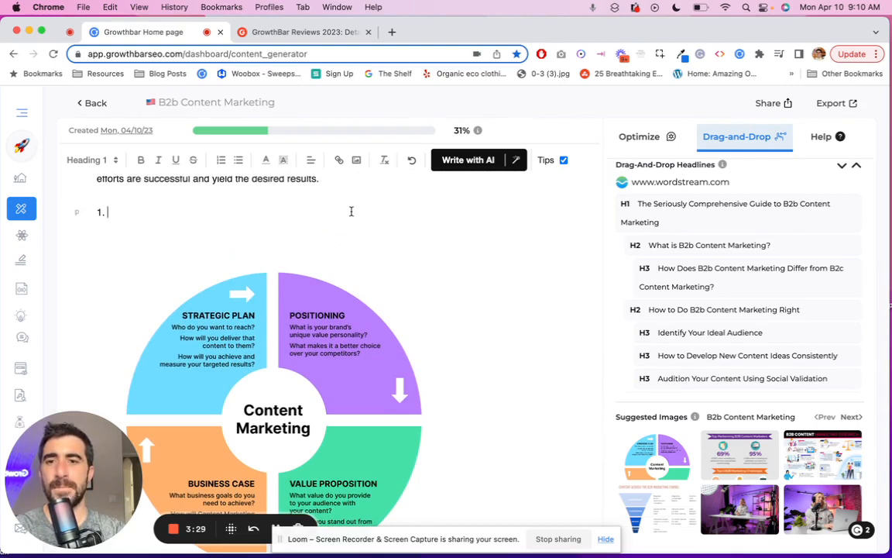
{"action": "type", "text": "tegic"}
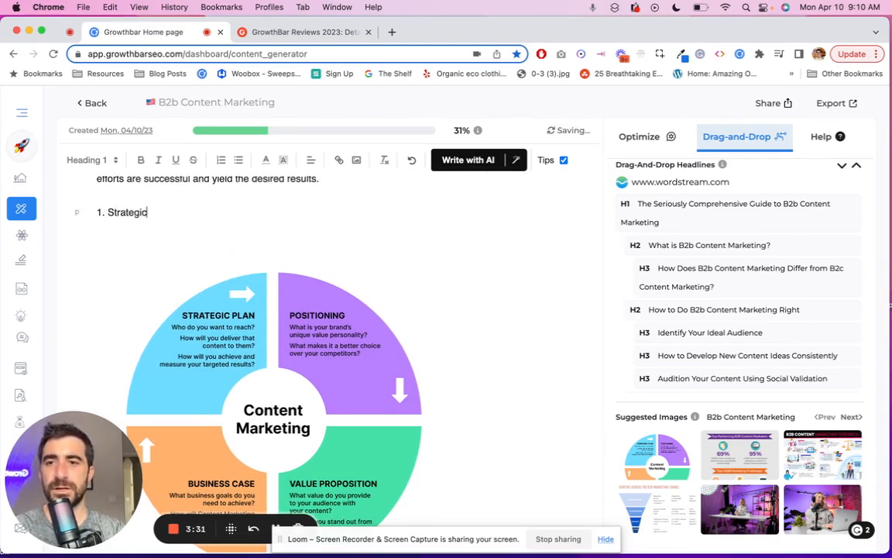
{"action": "type", "text": " Plan"}
Step: Add the second numbered line "2. Positioning (using your brand voice)" below "1. Strategic Plan"
{"action": "key", "text": "Return"}
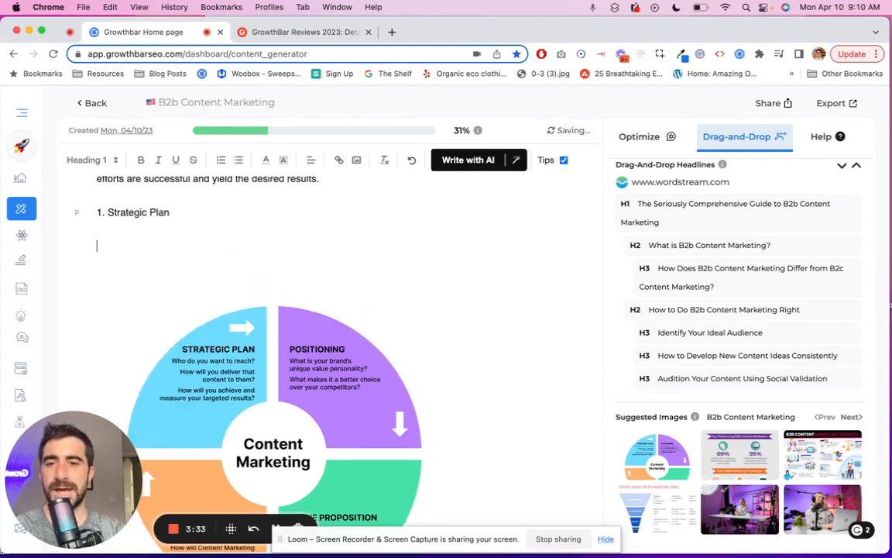
{"action": "type", "text": "2. Positiohnin"}
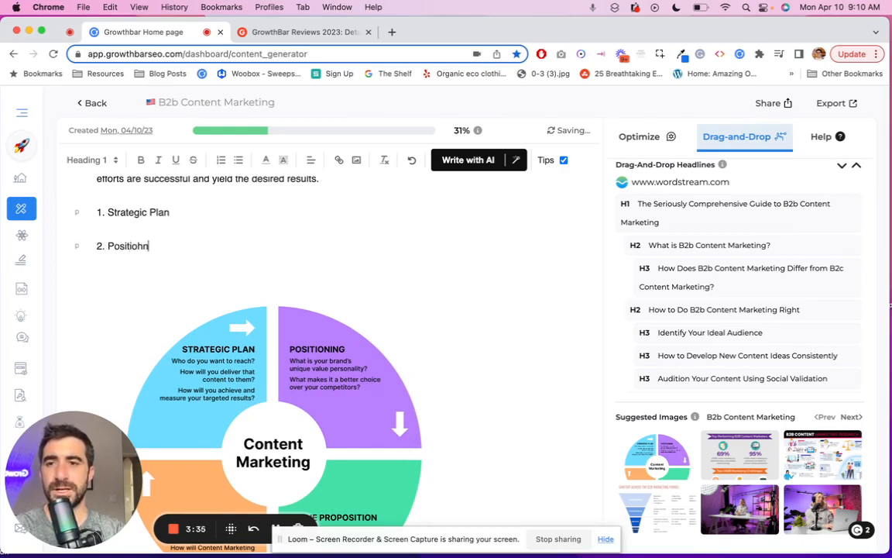
{"action": "key", "text": "BackSpace"}
{"action": "key", "text": "BackSpace"}
{"action": "type", "text": "ni"}
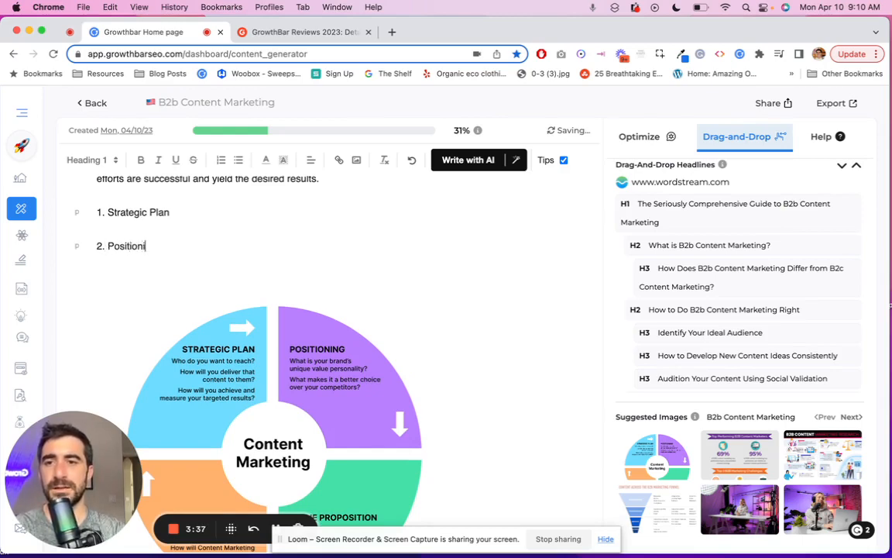
{"action": "type", "text": "ng (using yo"}
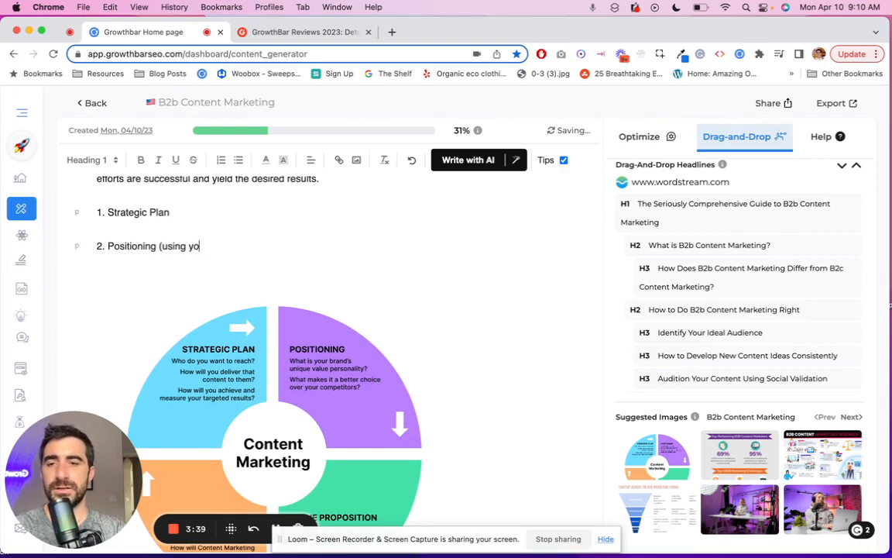
{"action": "type", "text": "ur brand voice)"}
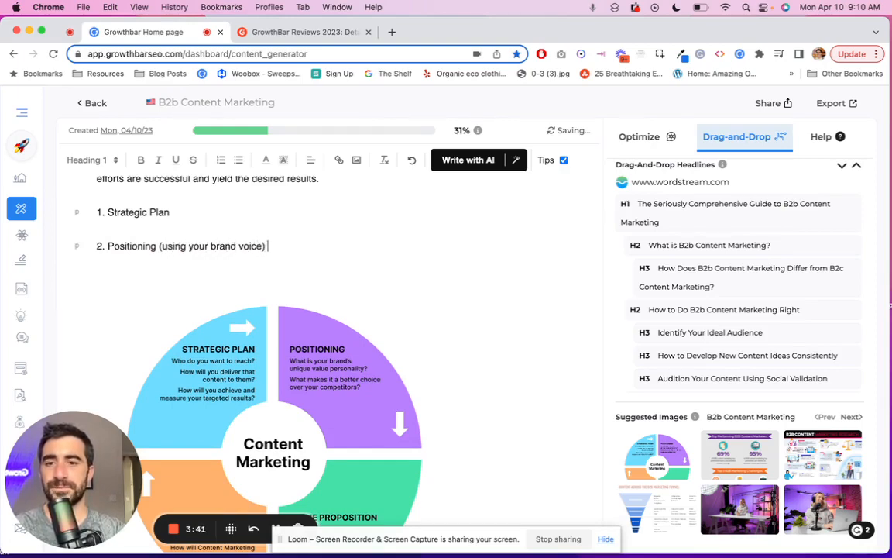
Step: Add the third numbered line "3. Value add in your B2B content marketing" below the positioning item
{"action": "key", "text": "Return"}
{"action": "scroll", "coordinate": [333, 348], "scroll_direction": "down", "scroll_amount": 3}
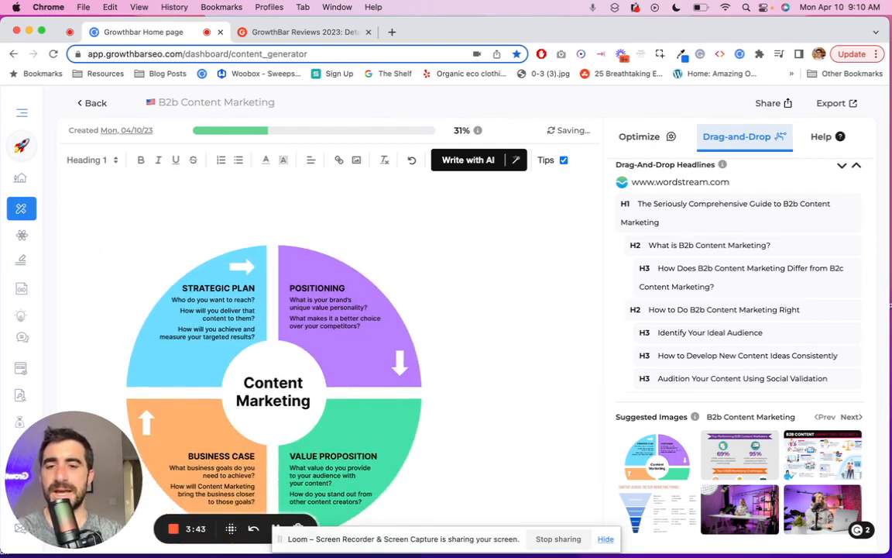
{"action": "type", "text": "3. Value"}
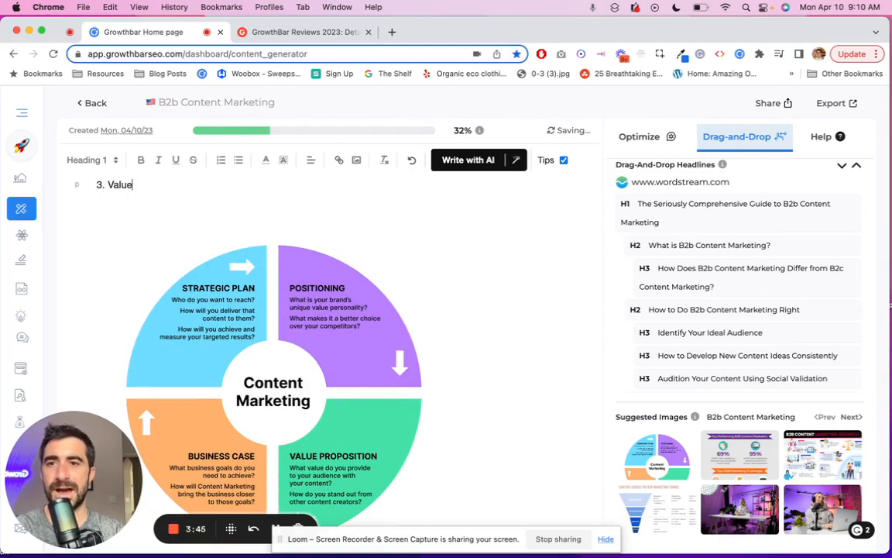
{"action": "type", "text": " add in your B"}
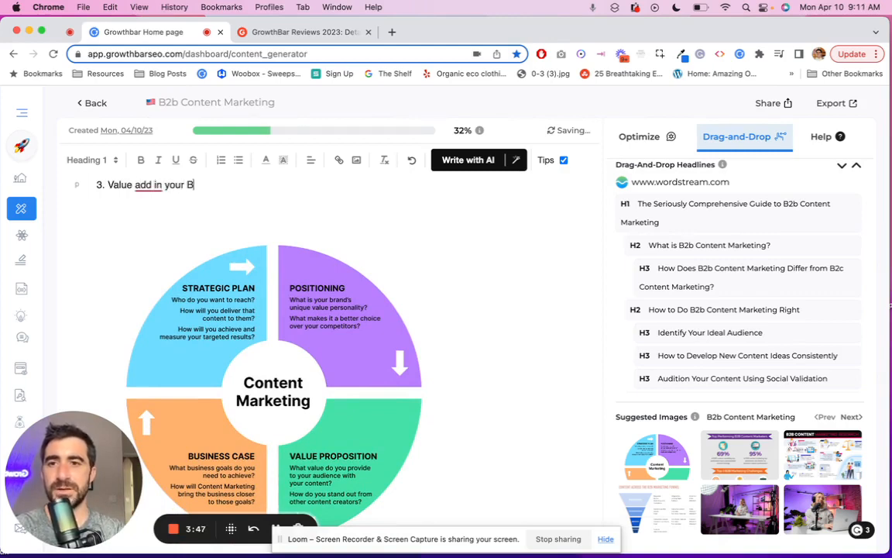
{"action": "type", "text": "2B content marketing"}
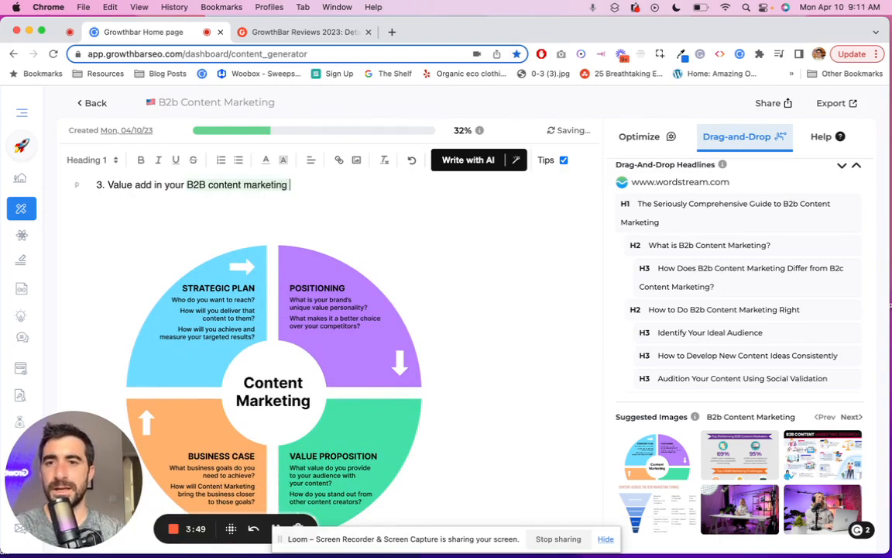
Step: Add the fourth numbered line "4. Channels You'll Post on" below the value item
{"action": "key", "text": "Return"}
{"action": "type", "text": "4. "}
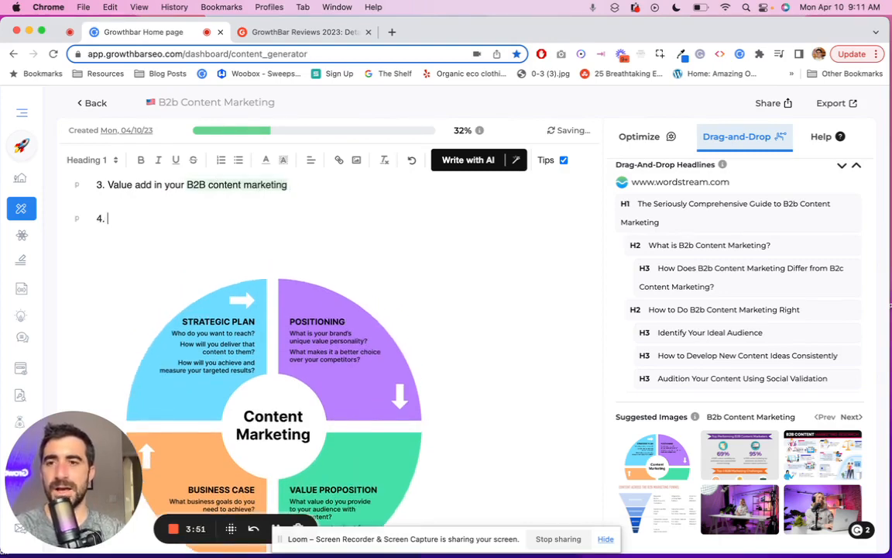
{"action": "type", "text": "Channels You"}
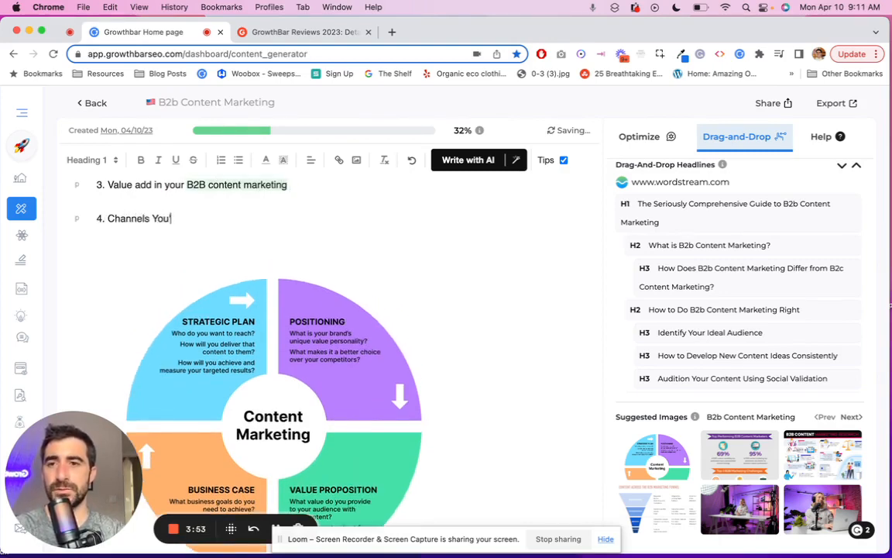
{"action": "type", "text": "'ll Post on"}
Step: Add the sentence "I also like this image from Semrush that describes the content marketing strategy lifecycle." between item 4 and the Content Marketing image
{"action": "key", "text": "Return"}
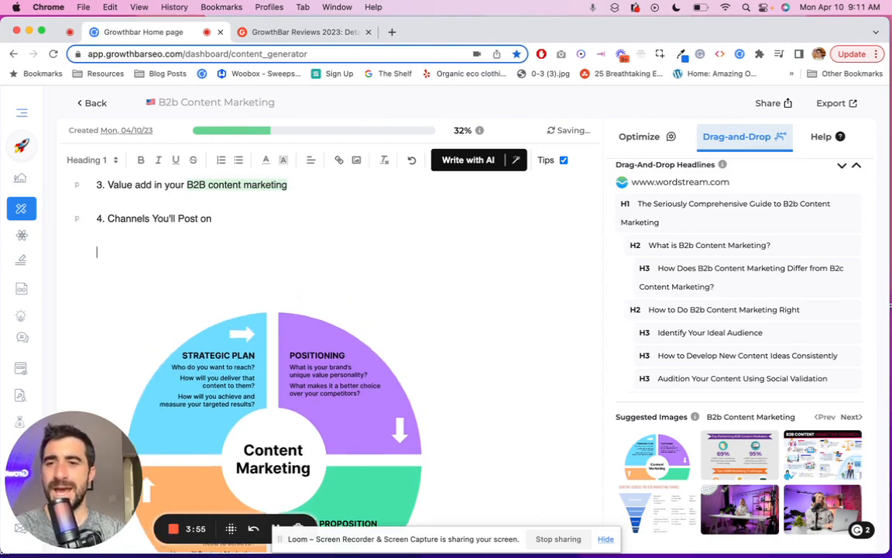
{"action": "type", "text": "I als"}
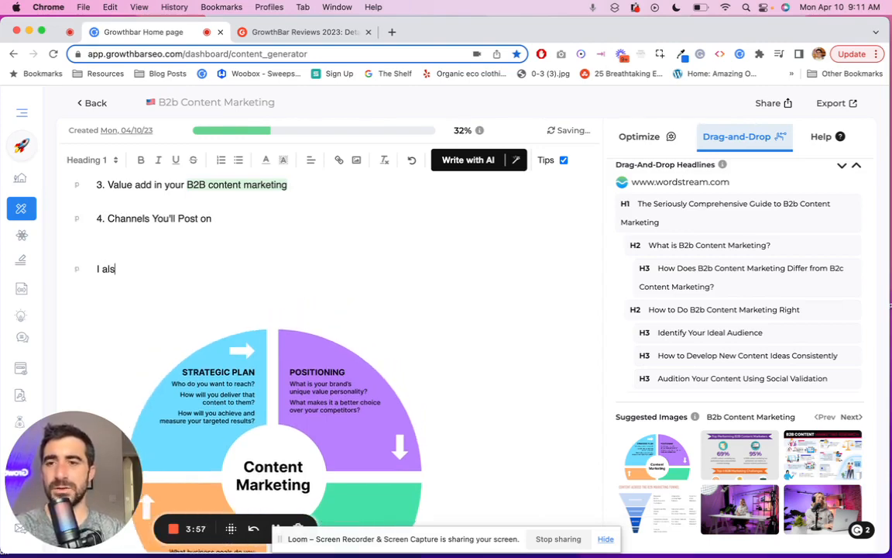
{"action": "type", "text": "o like this image from"}
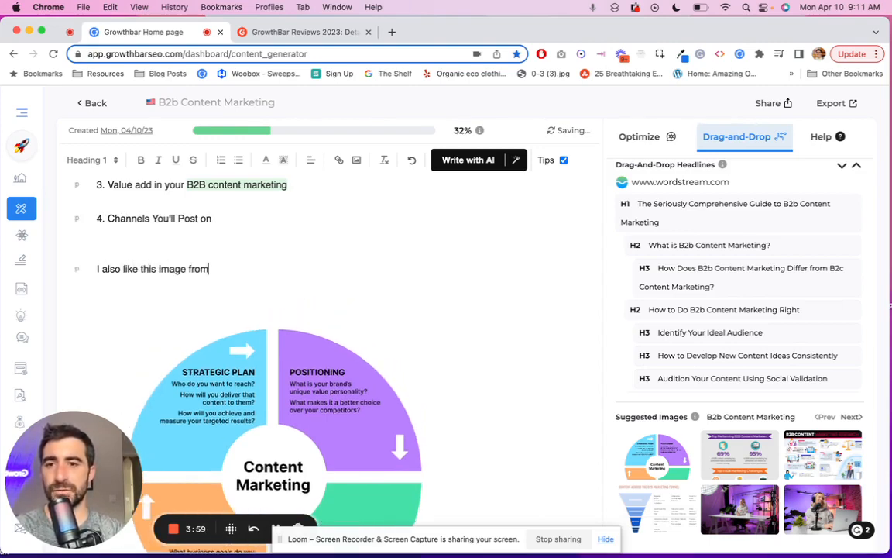
{"action": "type", "text": " Semrush that d"}
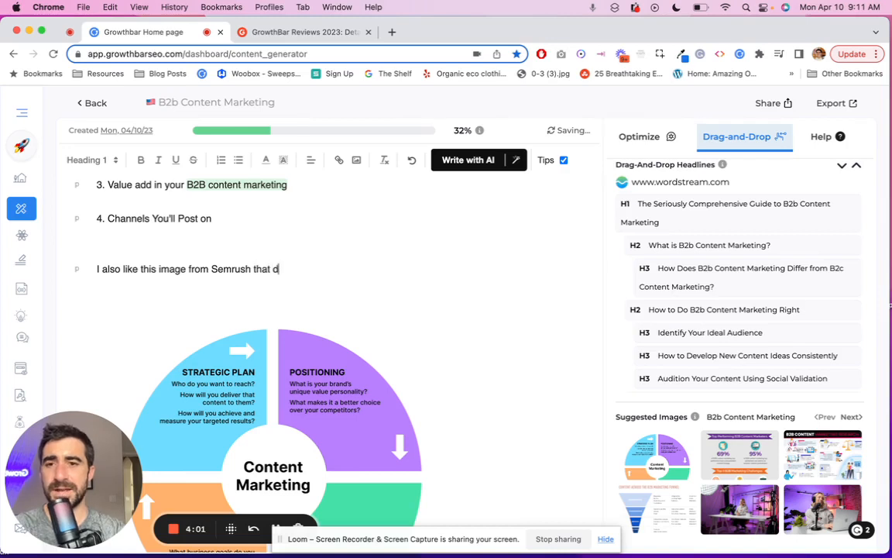
{"action": "type", "text": "escribes the"}
{"action": "scroll", "coordinate": [310, 349], "scroll_direction": "up", "scroll_amount": 3}
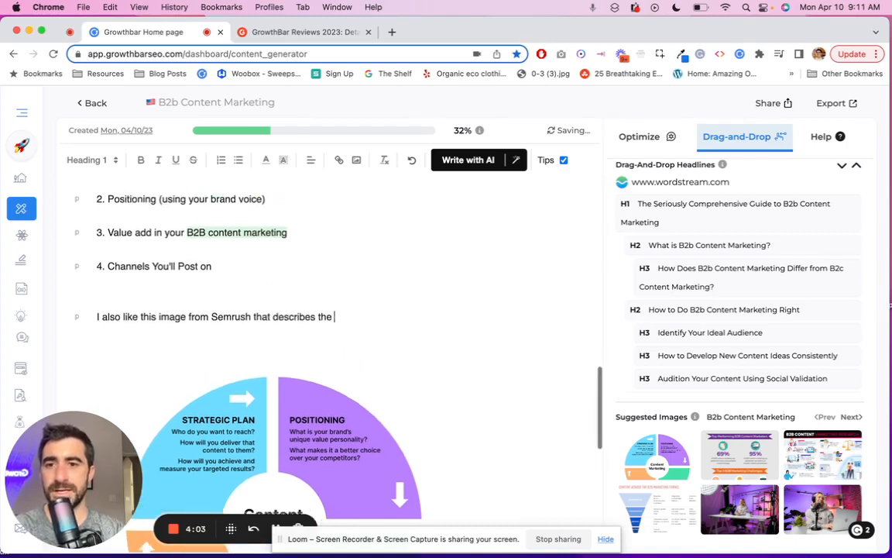
{"action": "type", "text": "content"}
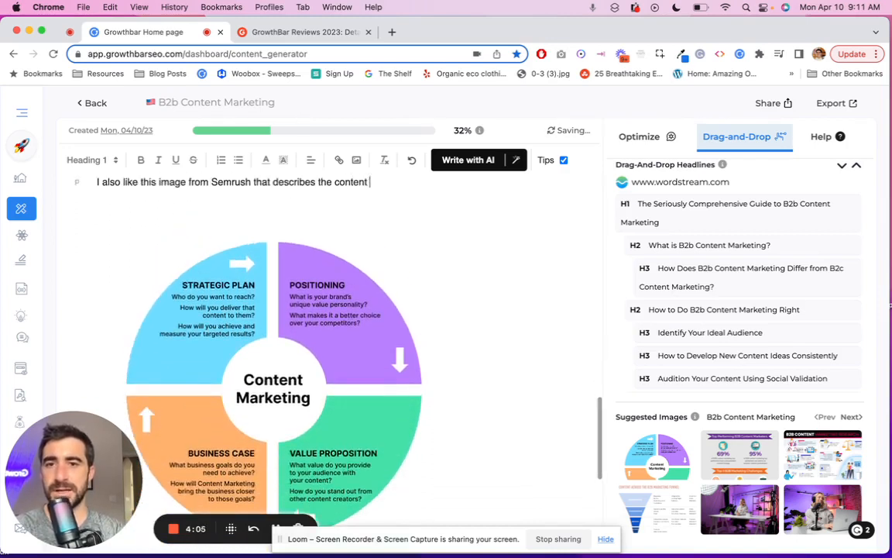
{"action": "type", "text": " marketing"}
{"action": "scroll", "coordinate": [310, 349], "scroll_direction": "up", "scroll_amount": 10}
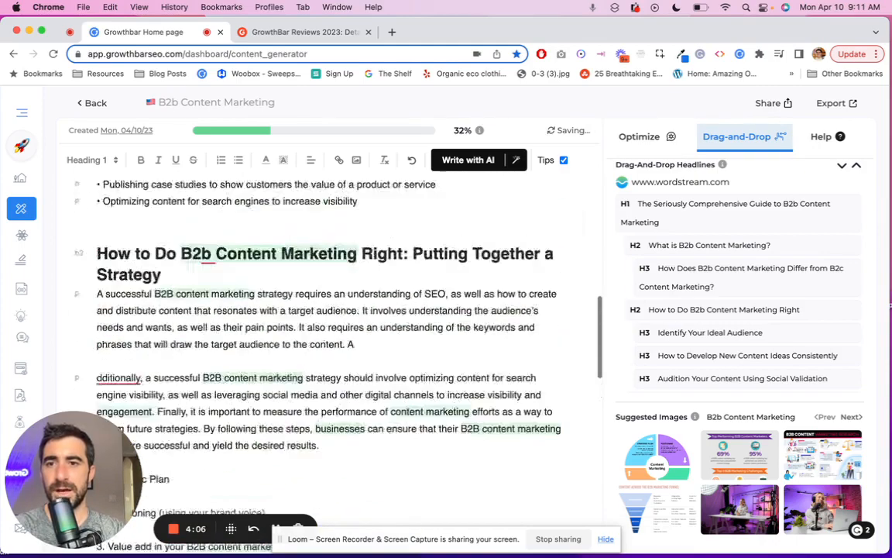
{"action": "type", "text": "str"}
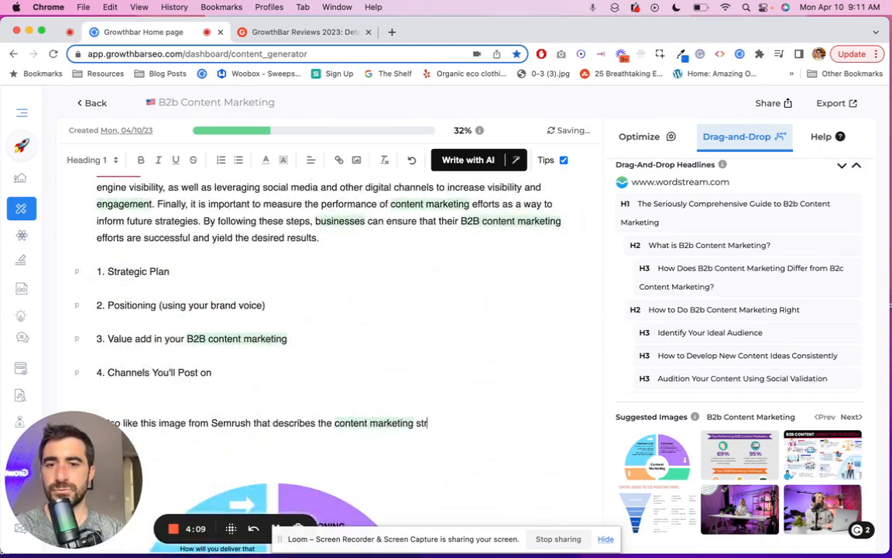
{"action": "type", "text": "ategy lifecycle."}
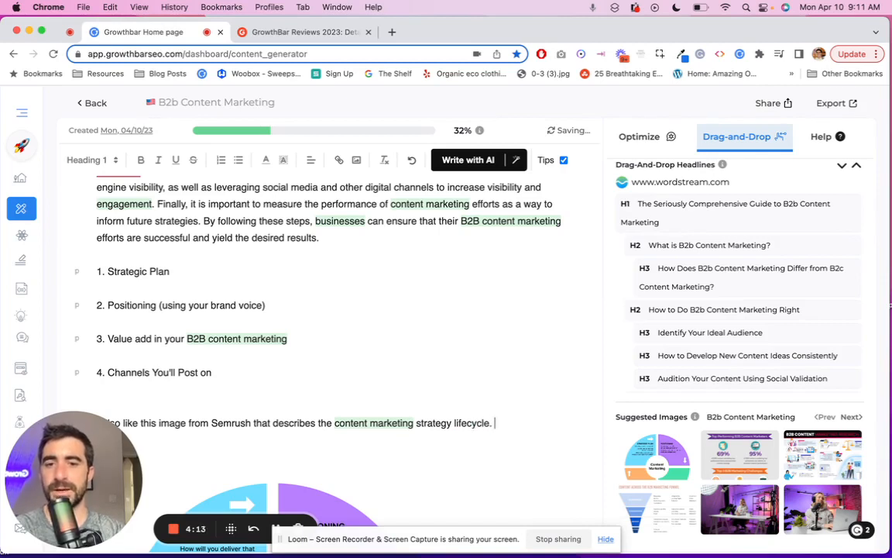
Step: Generate and accept an AI-written paragraph under "1. Strategic Plan" and make that line bold
{"action": "left_click", "coordinate": [176, 272]}
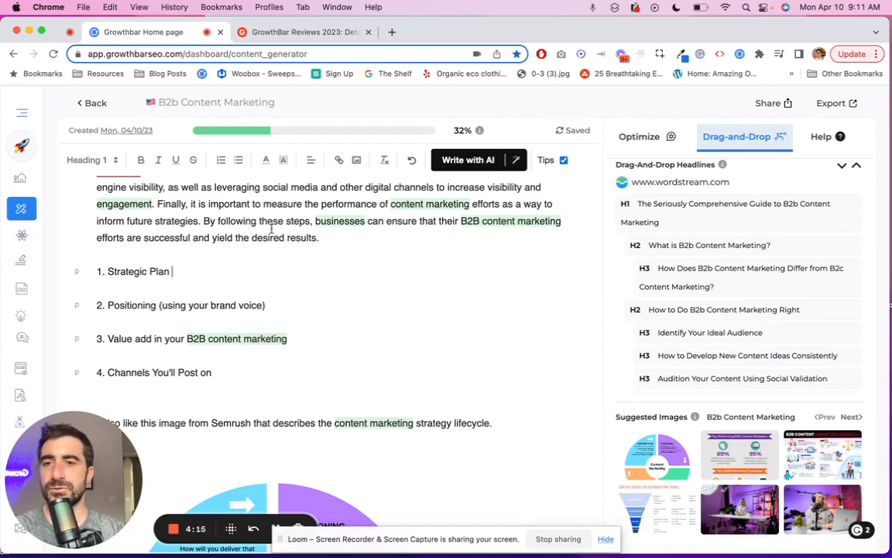
{"action": "left_click", "coordinate": [474, 160]}
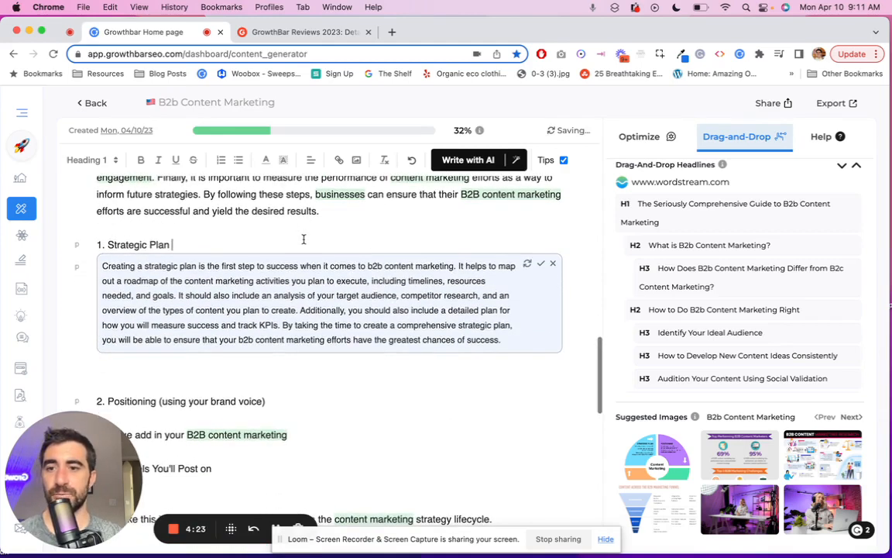
{"action": "triple_click", "coordinate": [144, 243]}
{"action": "key", "text": "super+b"}
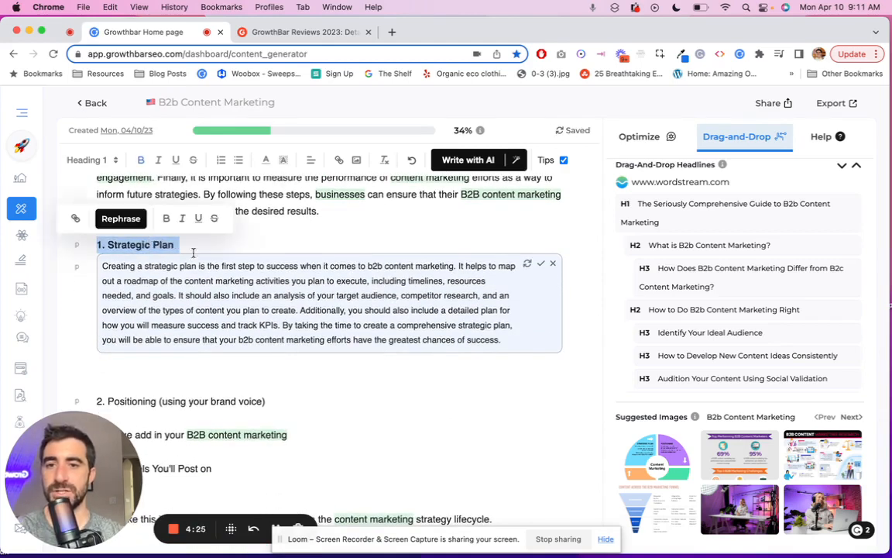
{"action": "left_click", "coordinate": [272, 286]}
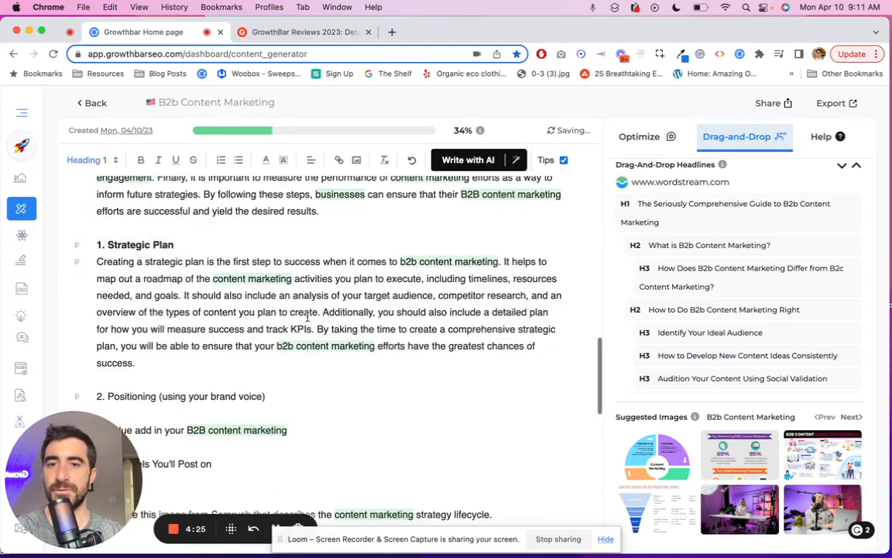
Step: Make "2. Positioning (using your brand voice)" bold and generate an AI-written paragraph beneath it
{"action": "triple_click", "coordinate": [150, 391]}
{"action": "key", "text": "super+b"}
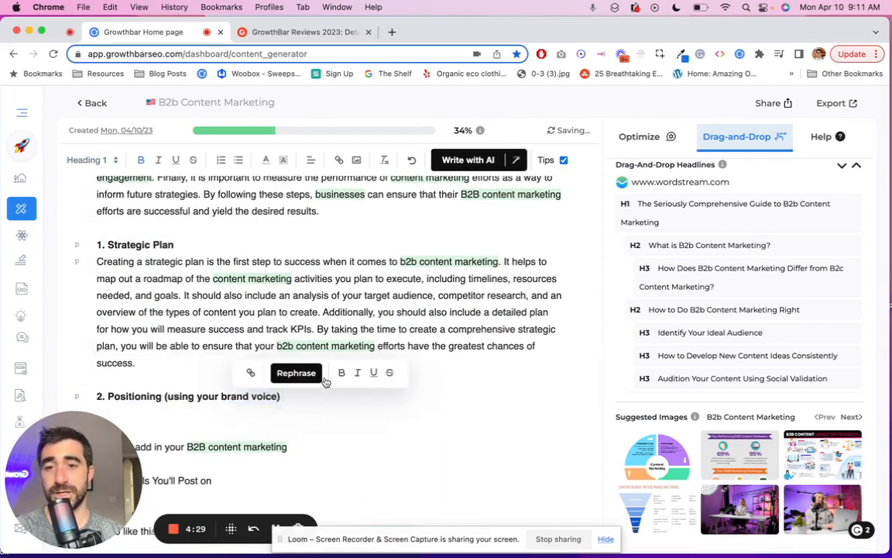
{"action": "left_click", "coordinate": [478, 160]}
{"action": "scroll", "coordinate": [328, 299], "scroll_direction": "down", "scroll_amount": 2}
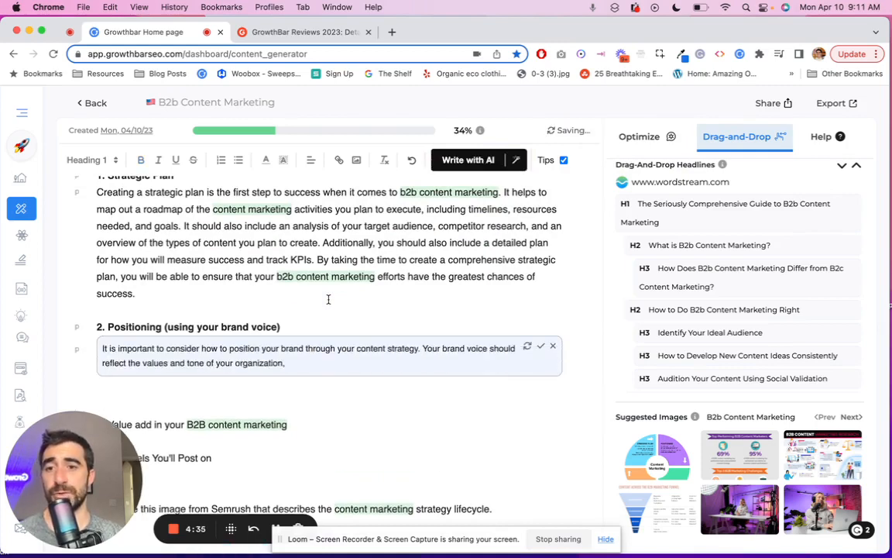
{"action": "scroll", "coordinate": [329, 301], "scroll_direction": "down", "scroll_amount": 1}
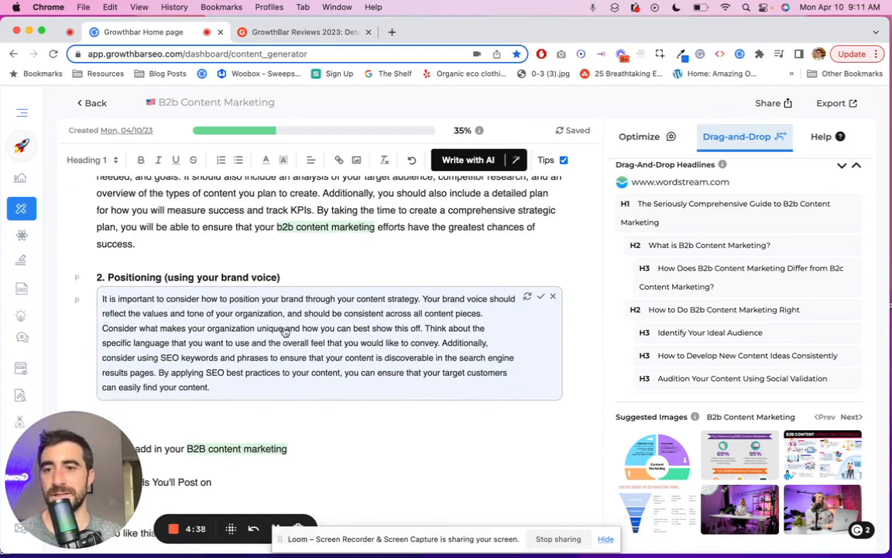
Step: Make "3. Value add in your B2B content marketing" bold and start a new line beneath it
{"action": "scroll", "coordinate": [286, 331], "scroll_direction": "down", "scroll_amount": 2}
{"action": "triple_click", "coordinate": [243, 313]}
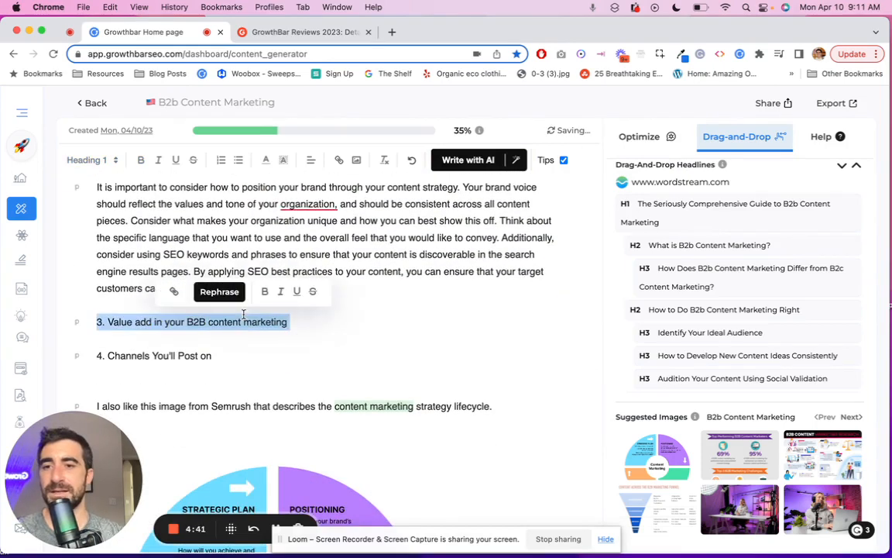
{"action": "key", "text": "ctrl+b"}
{"action": "left_click", "coordinate": [355, 319]}
{"action": "key", "text": "Return"}
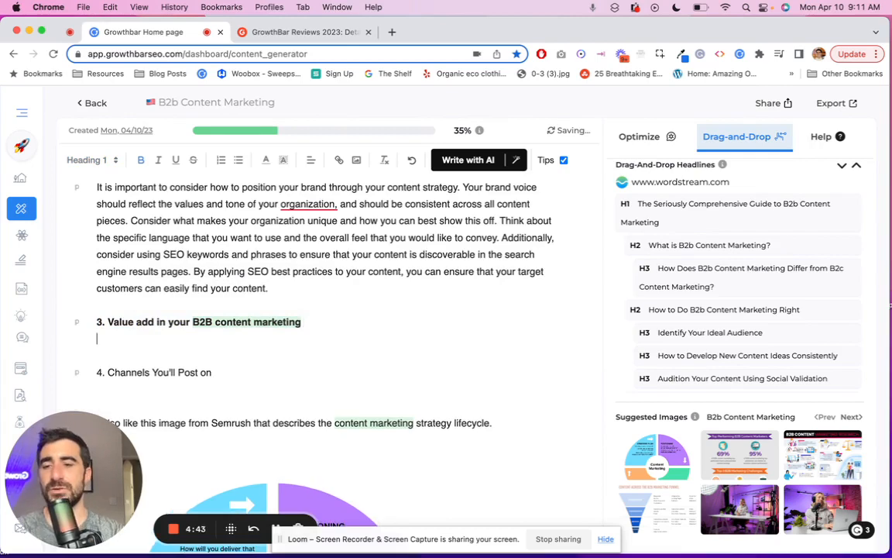
Step: Begin the paragraph under item 3 with "You want to make sure to" in regular, non-bold text
{"action": "type", "text": "You"}
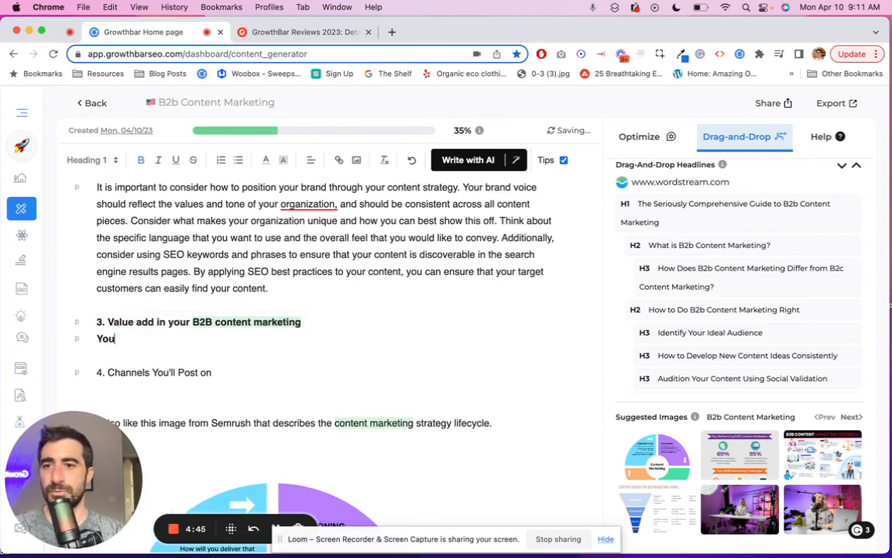
{"action": "key", "text": "BackSpace"}
{"action": "key", "text": "BackSpace"}
{"action": "key", "text": "BackSpace"}
{"action": "type", "text": "You"}
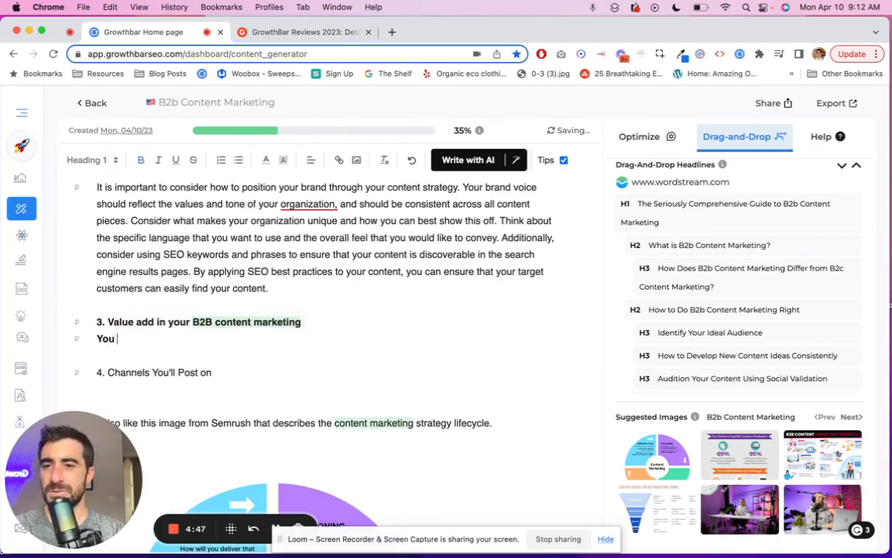
{"action": "double_click", "coordinate": [99, 338]}
{"action": "left_click", "coordinate": [124, 339]}
{"action": "type", "text": "want to "}
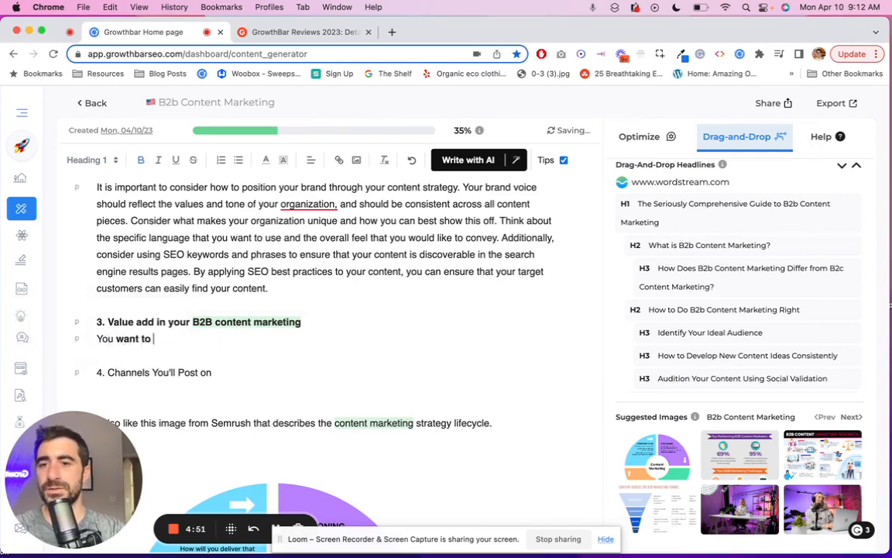
{"action": "type", "text": "make sure to"}
{"action": "triple_click", "coordinate": [130, 336]}
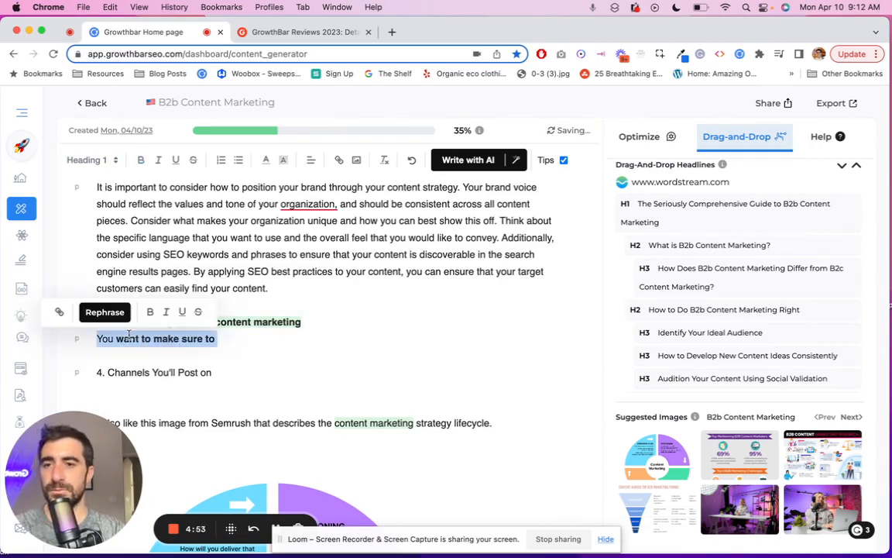
{"action": "key", "text": "super+b"}
{"action": "key", "text": "super+b"}
{"action": "left_click", "coordinate": [267, 348]}
Step: Continue the item 3 paragraph with "add value where possible. This means using real life examples, statistics, and other"
{"action": "type", "text": "add value "}
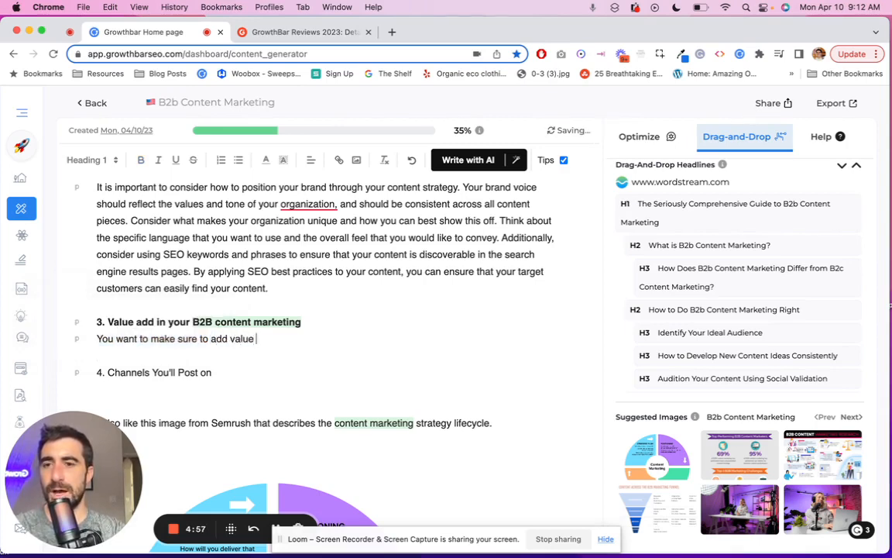
{"action": "type", "text": "where pois"}
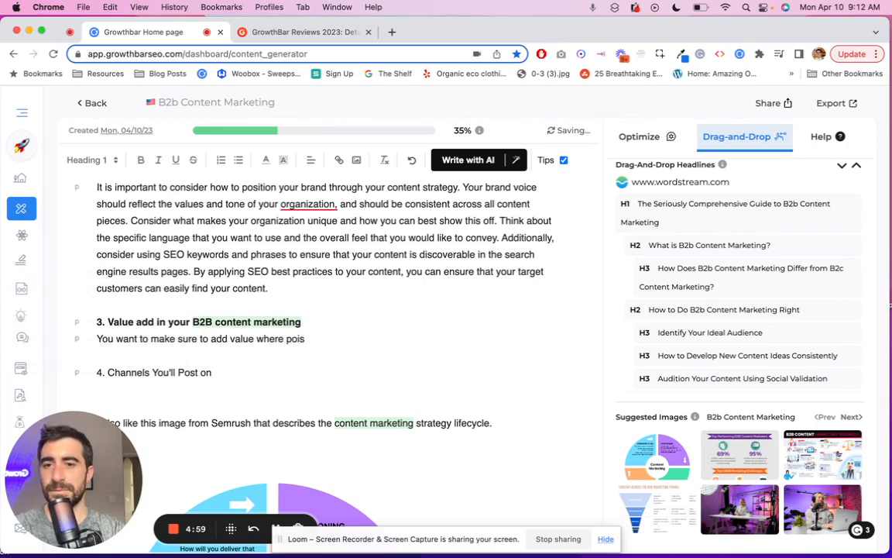
{"action": "type", "text": "siible. This mean"}
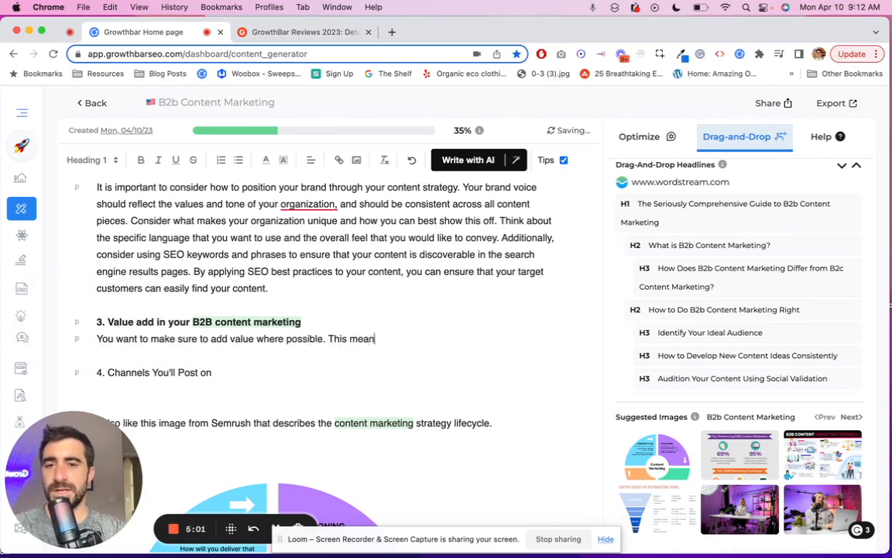
{"action": "type", "text": "s using real life "}
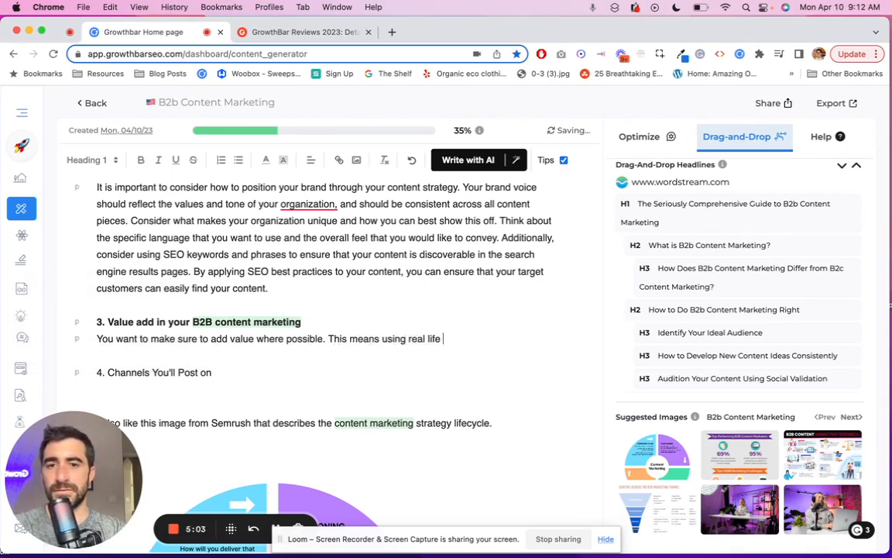
{"action": "type", "text": "examples, statisti"}
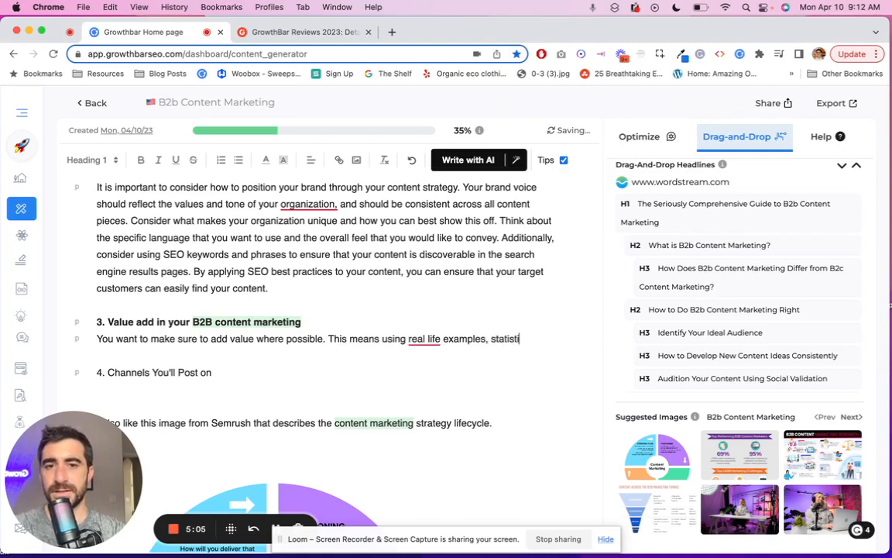
{"action": "type", "text": "cs, and other"}
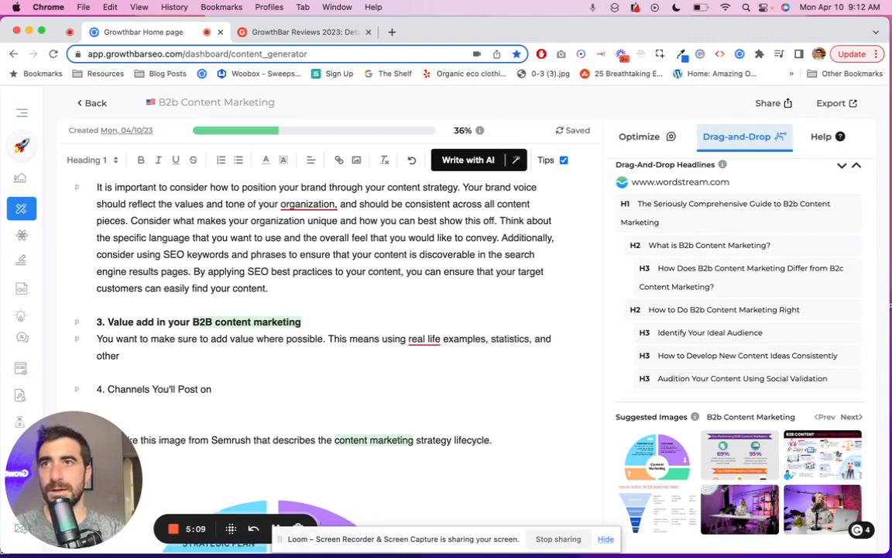
Step: Finish the item 3 paragraph with "advanced tips and tricks, so that your audience really gets what you're trying to say."
{"action": "type", "text": " adva"}
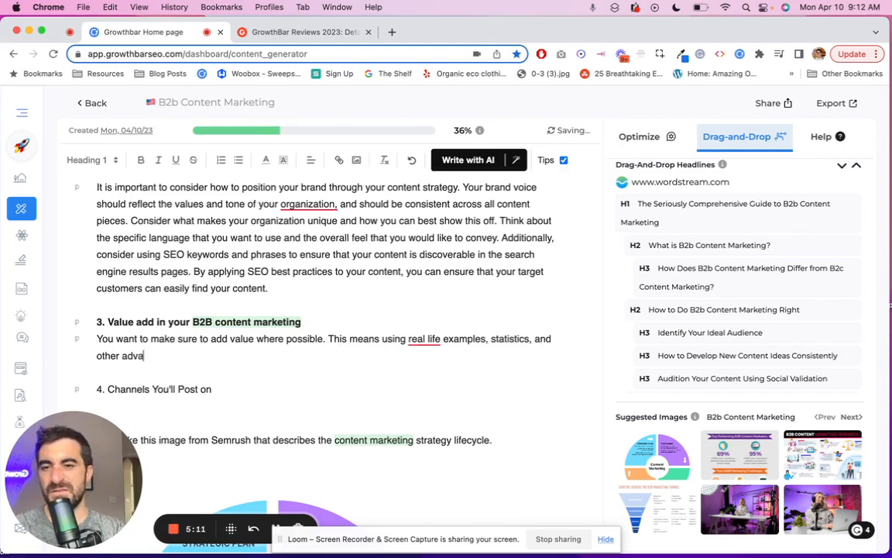
{"action": "type", "text": "nced tips and tricks"}
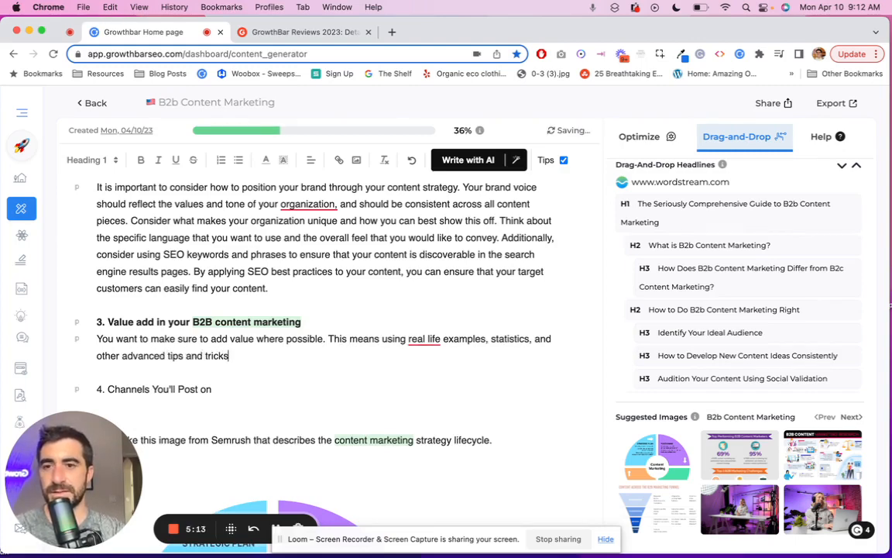
{"action": "type", "text": ", so that your audience "}
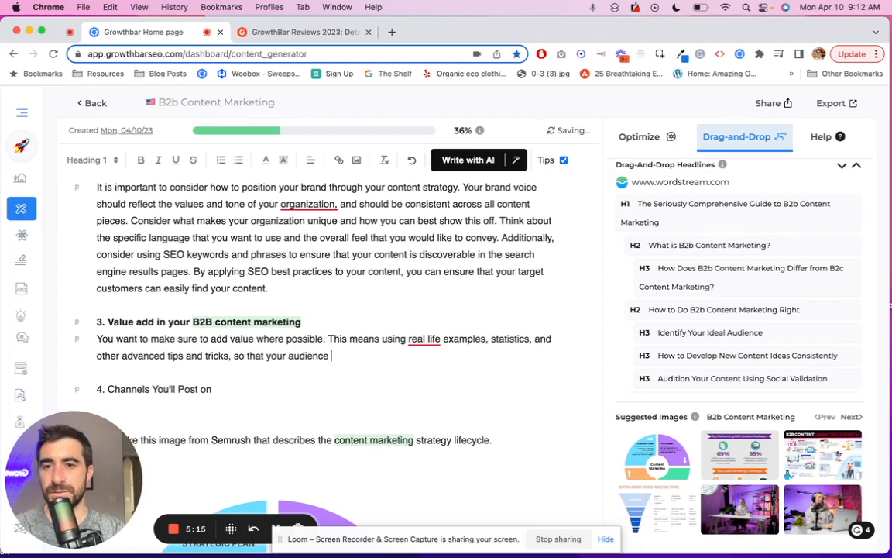
{"action": "type", "text": "really gets"}
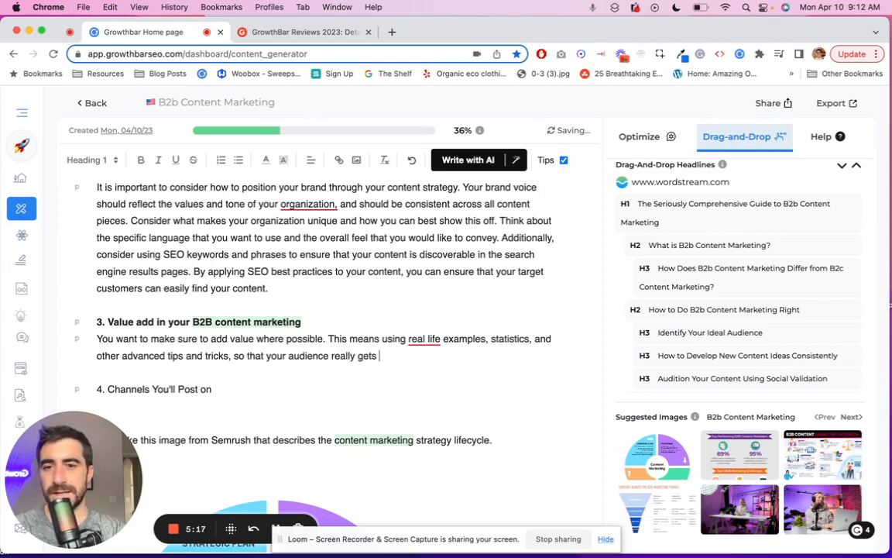
{"action": "type", "text": " what you're trying to say."}
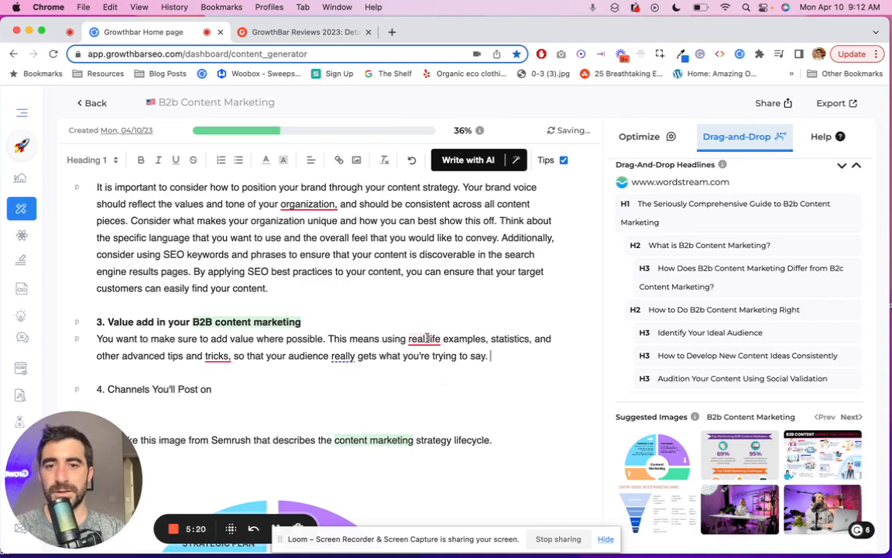
Step: Rephrase the whole handwritten paragraph under item 3 with the AI Rephrase tool
{"action": "triple_click", "coordinate": [427, 338]}
{"action": "left_click", "coordinate": [314, 321]}
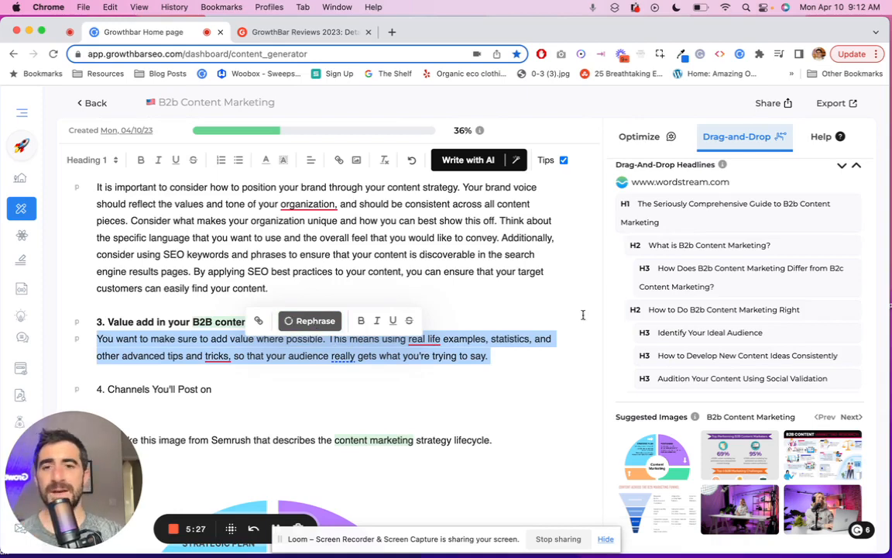
{"action": "scroll", "coordinate": [416, 273], "scroll_direction": "down", "scroll_amount": 2}
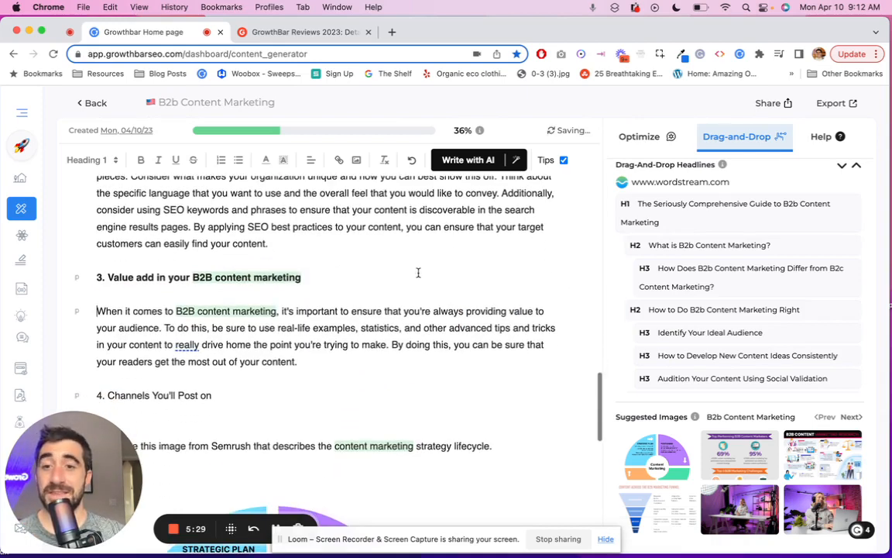
Step: Remove the blank line under the item 3 heading and accept Grammarly's suggestion to delete "really" from its paragraph
{"action": "left_click", "coordinate": [298, 293]}
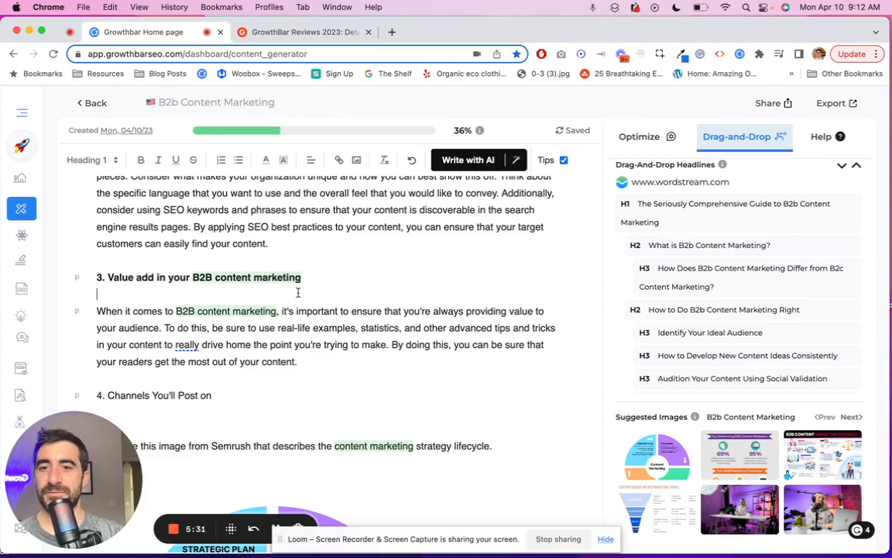
{"action": "key", "text": "BackSpace"}
{"action": "triple_click", "coordinate": [382, 295]}
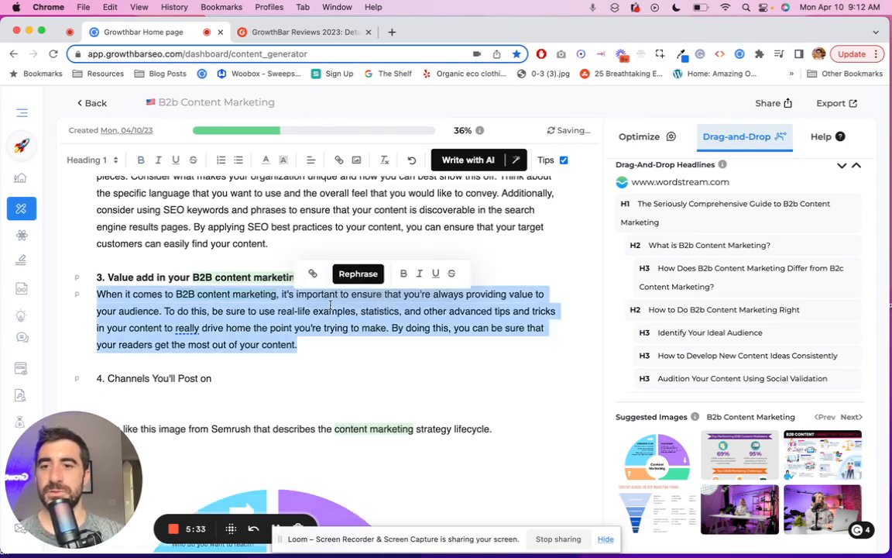
{"action": "left_click", "coordinate": [190, 329]}
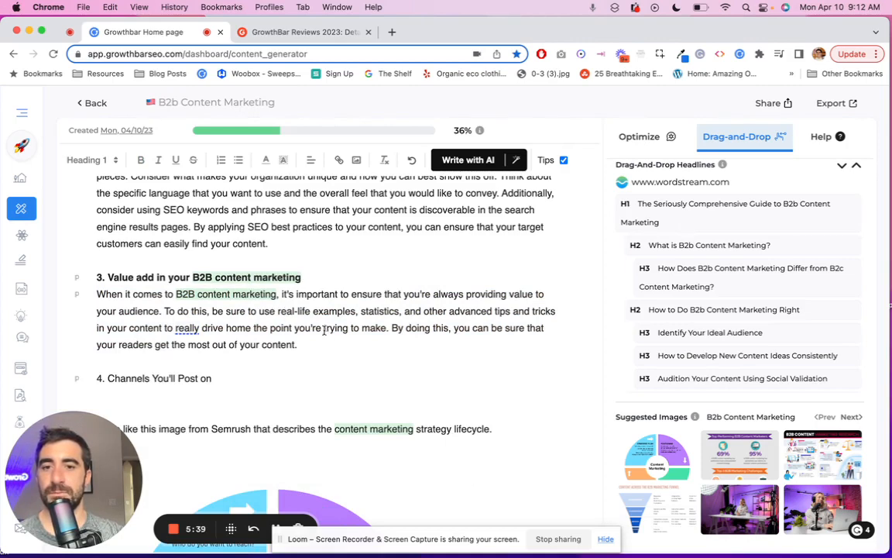
{"action": "mouse_move", "coordinate": [184, 328]}
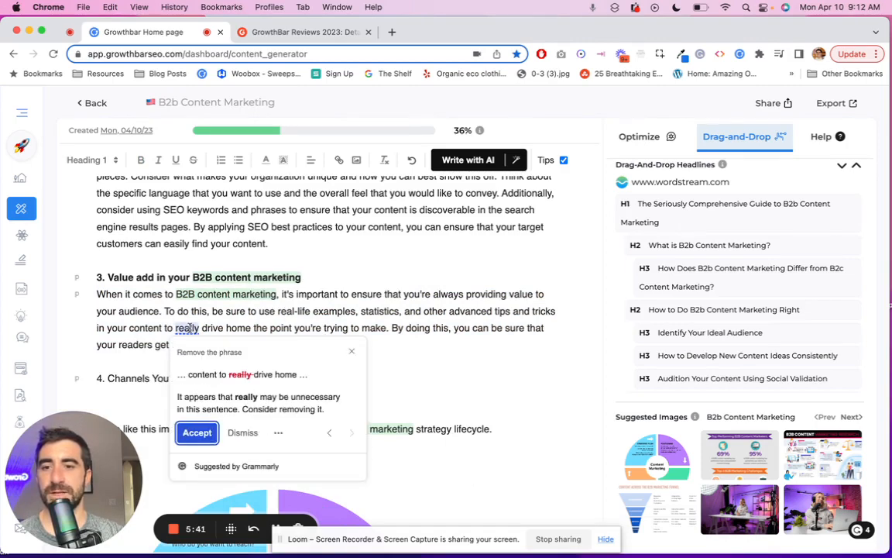
{"action": "left_click", "coordinate": [197, 432]}
Step: Bold the line "4. Channels You'll Post on" and generate its paragraph with Write with AI
{"action": "triple_click", "coordinate": [188, 379]}
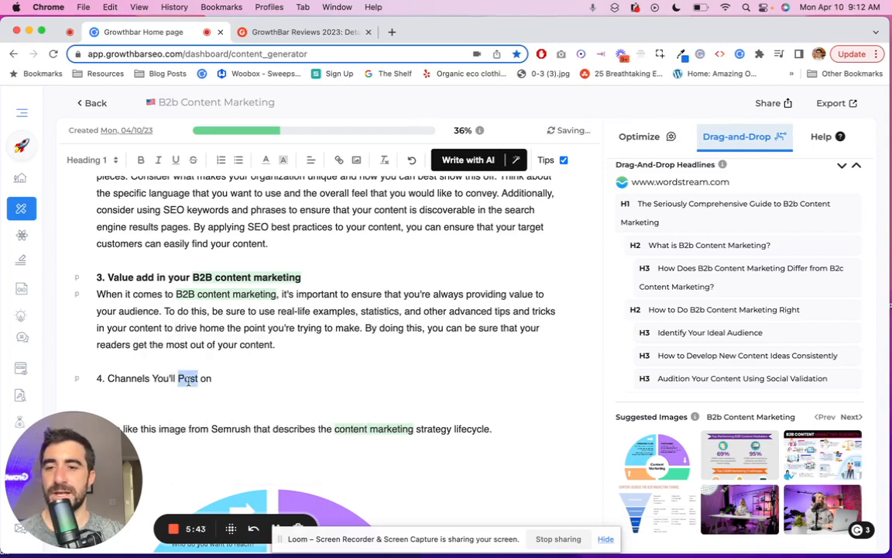
{"action": "key", "text": "super+b"}
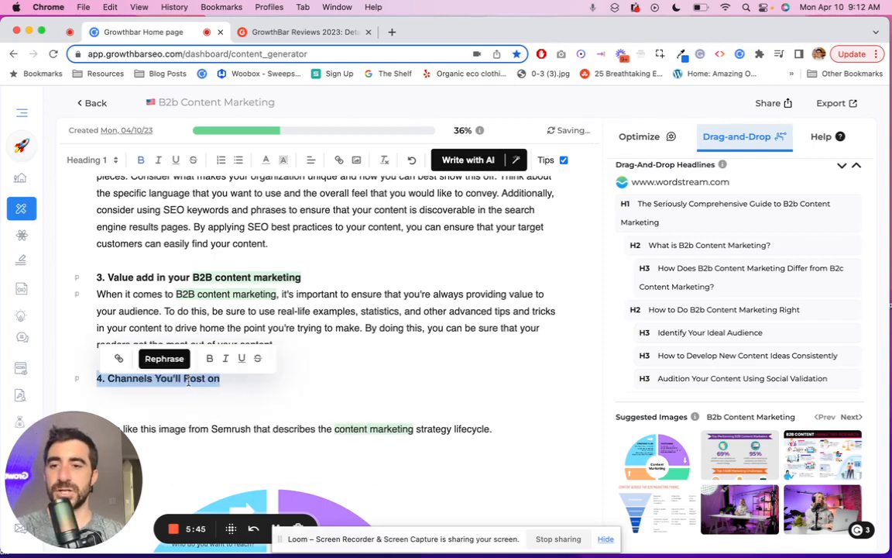
{"action": "left_click", "coordinate": [257, 386]}
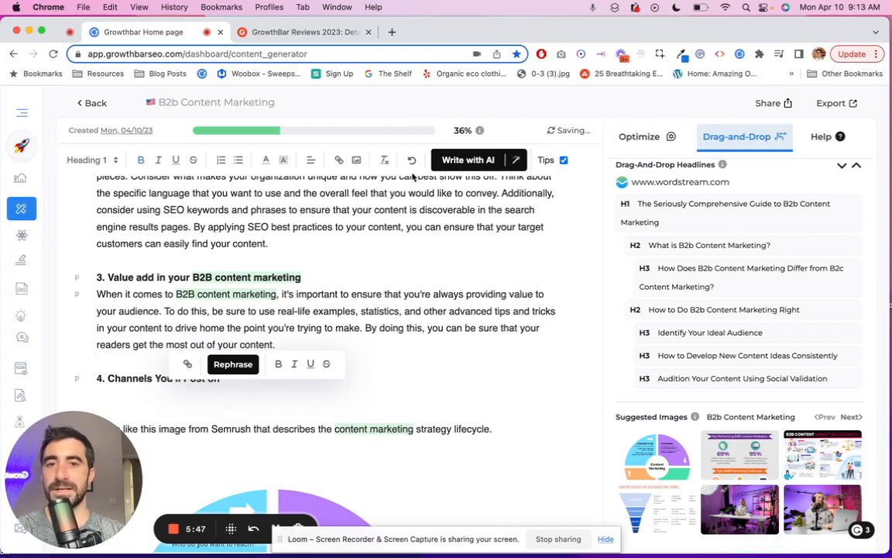
{"action": "left_click", "coordinate": [451, 163]}
{"action": "scroll", "coordinate": [252, 204], "scroll_direction": "down", "scroll_amount": 1}
{"action": "scroll", "coordinate": [253, 204], "scroll_direction": "down", "scroll_amount": 2}
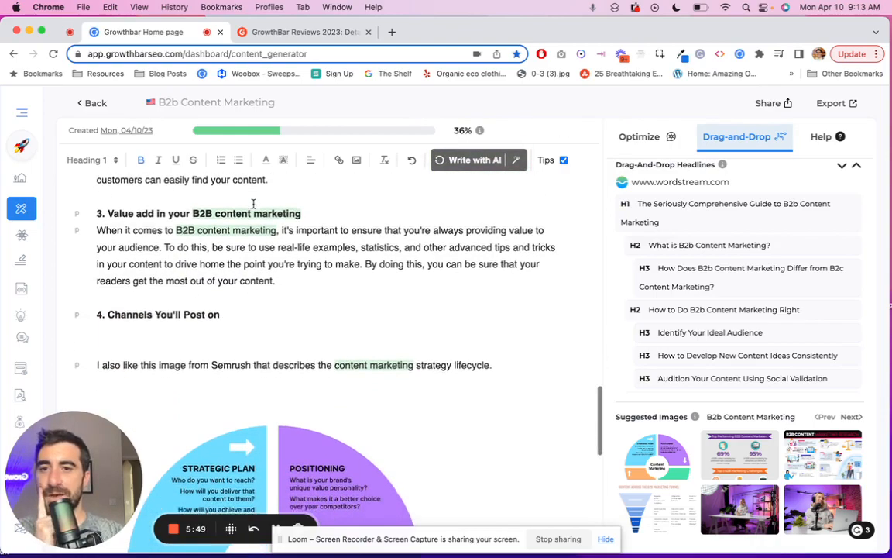
{"action": "scroll", "coordinate": [252, 204], "scroll_direction": "up", "scroll_amount": 10}
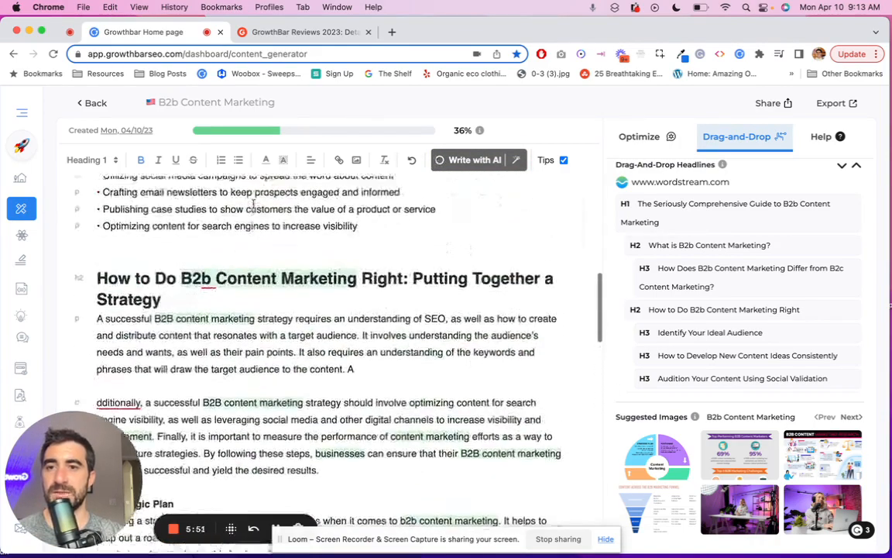
{"action": "scroll", "coordinate": [253, 204], "scroll_direction": "up", "scroll_amount": 10}
{"action": "scroll", "coordinate": [252, 203], "scroll_direction": "down", "scroll_amount": 17}
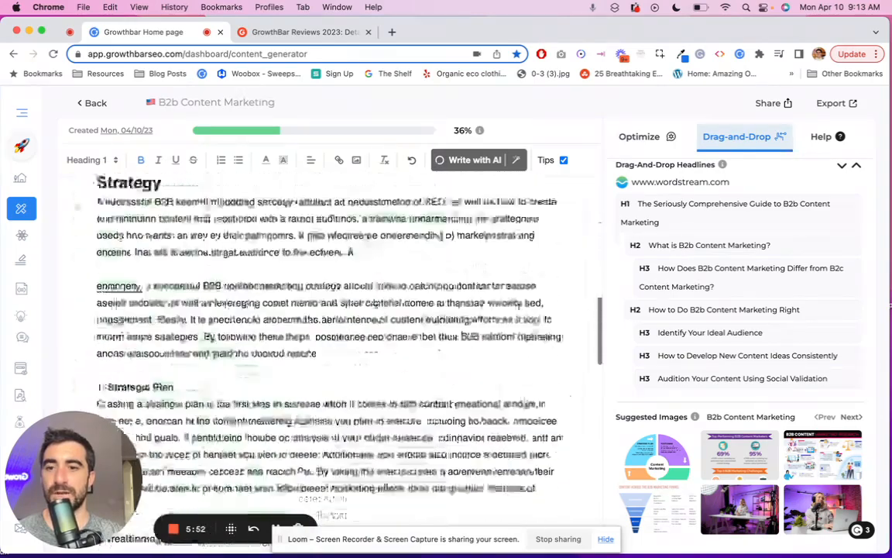
{"action": "scroll", "coordinate": [253, 203], "scroll_direction": "down", "scroll_amount": 4}
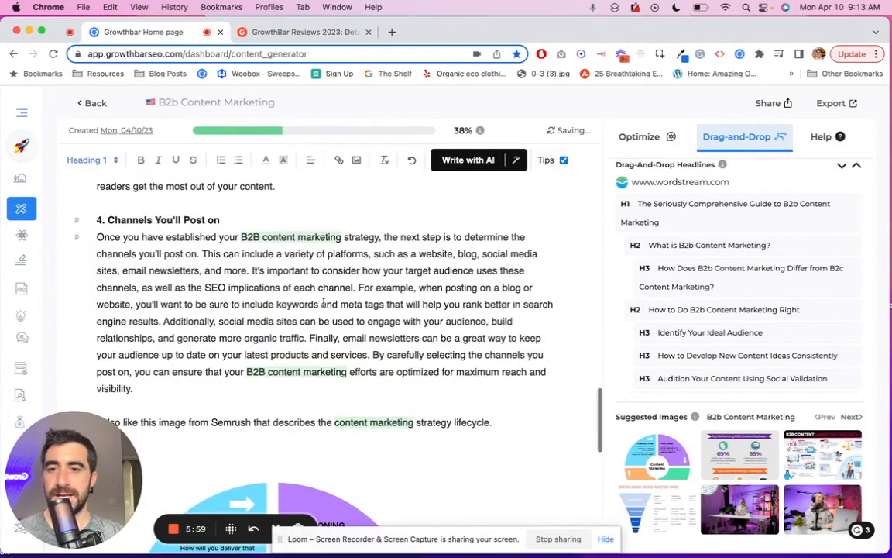
Step: Add the line "In general, the best channels for B2B content marketing include:" as a new paragraph after the item 4 text
{"action": "key", "text": "Return"}
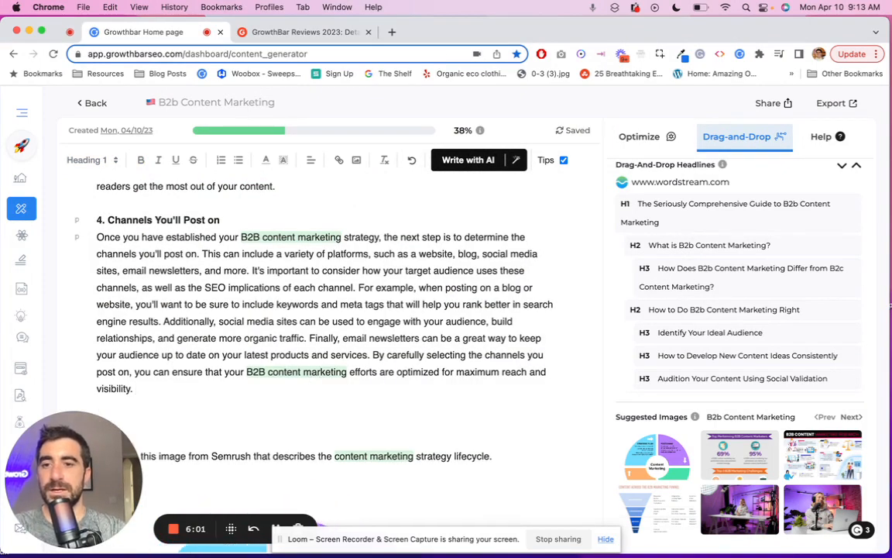
{"action": "type", "text": "In"}
{"action": "scroll", "coordinate": [309, 381], "scroll_direction": "down", "scroll_amount": 2}
{"action": "type", "text": "gene"}
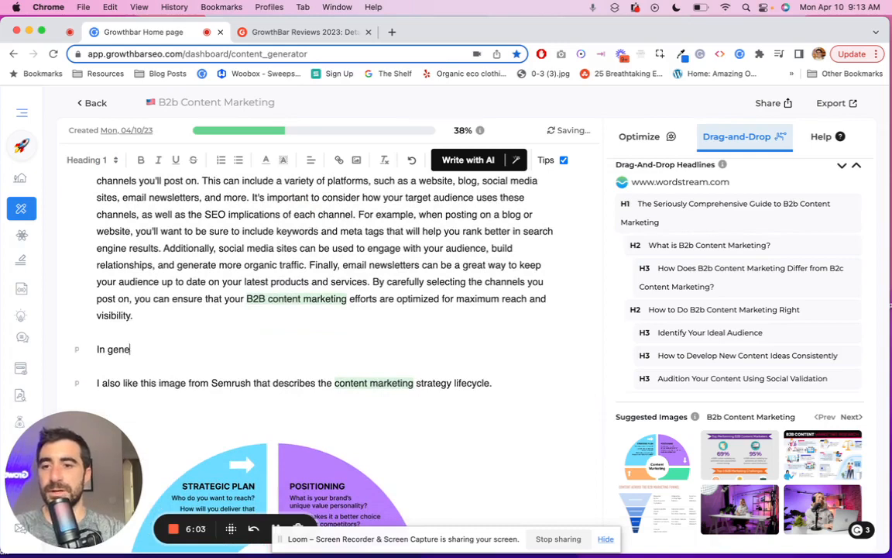
{"action": "type", "text": "ral, the best chan"}
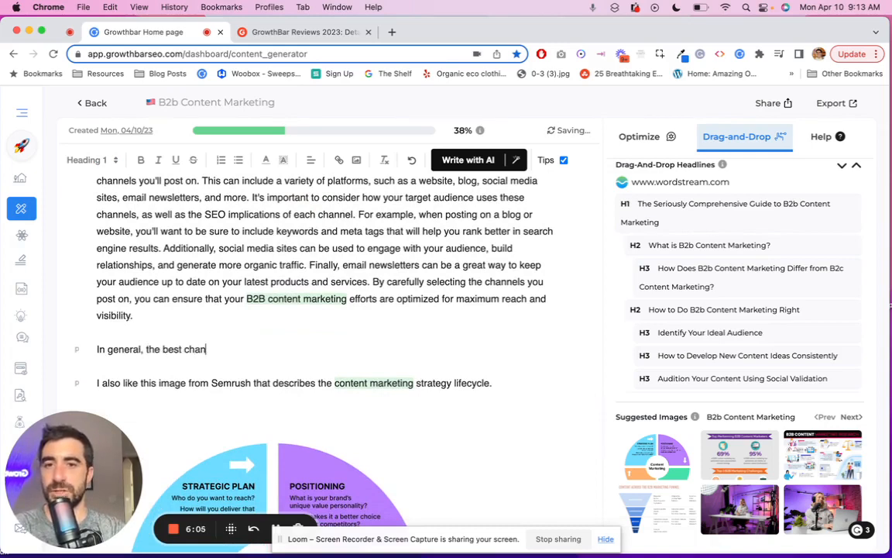
{"action": "type", "text": "nels for B2B cont"}
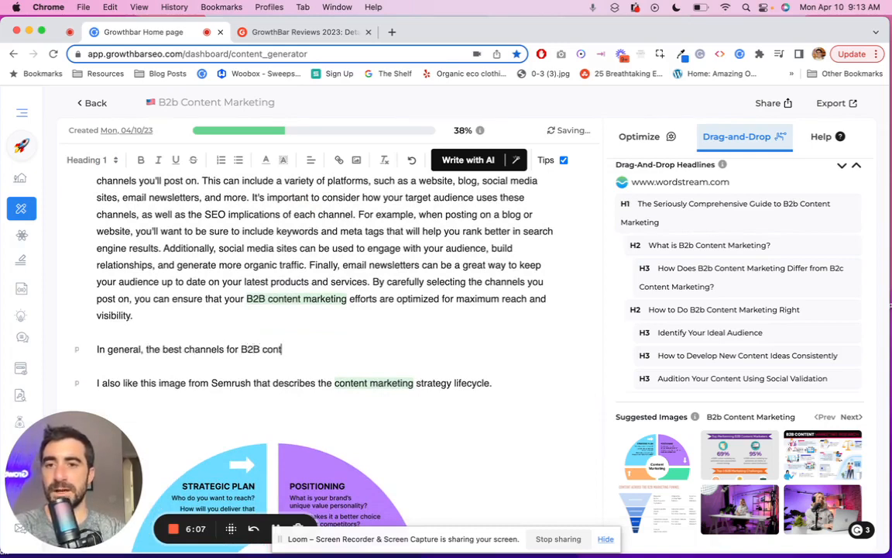
{"action": "type", "text": "ent marketing include:"}
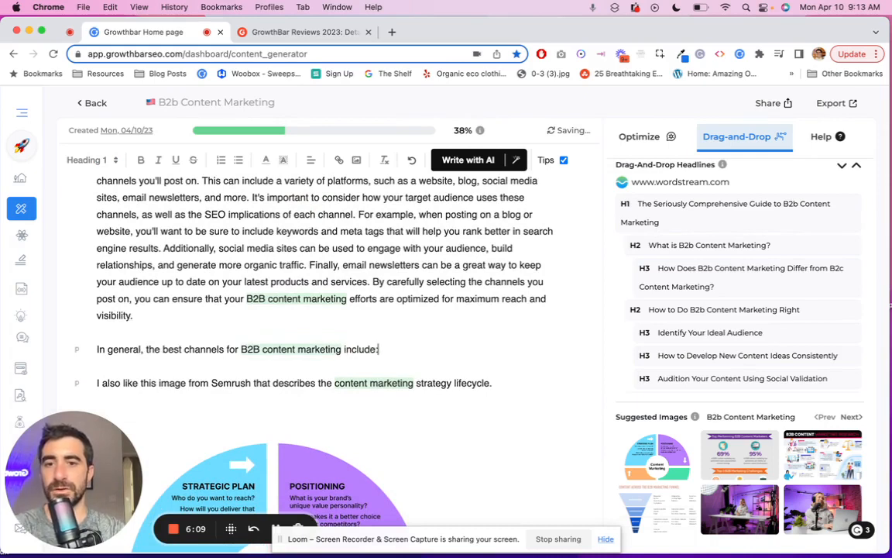
Step: Start a numbered list under the channels line with the entry "1. Blog posts for SEO"
{"action": "key", "text": "Return"}
{"action": "type", "text": "1. Blog pos"}
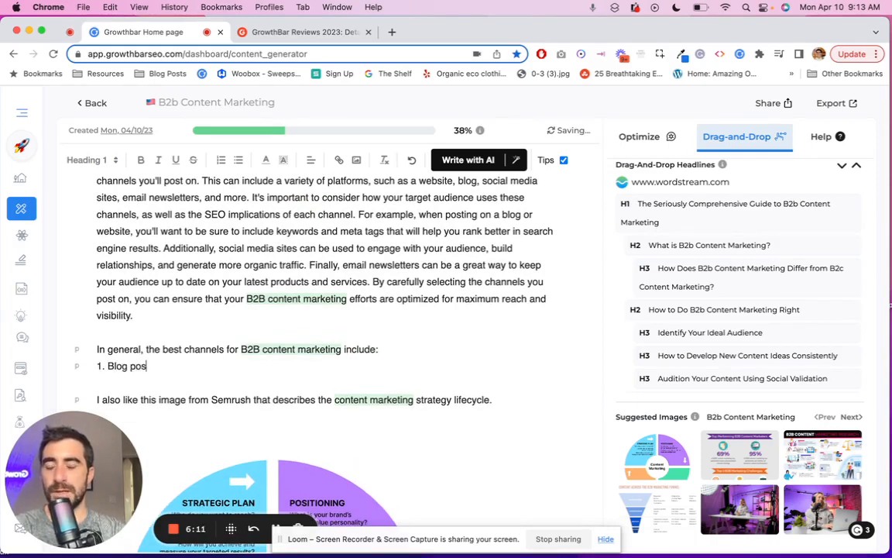
{"action": "type", "text": "ts"}
{"action": "key", "text": "Return"}
{"action": "type", "text": "2."}
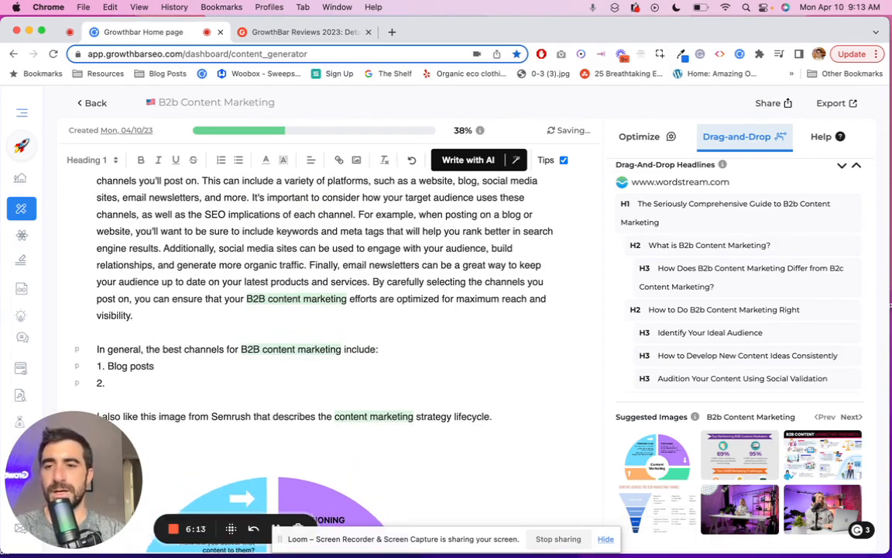
{"action": "key", "text": "BackSpace"}
{"action": "key", "text": "BackSpace"}
{"action": "type", "text": "for SEO"}
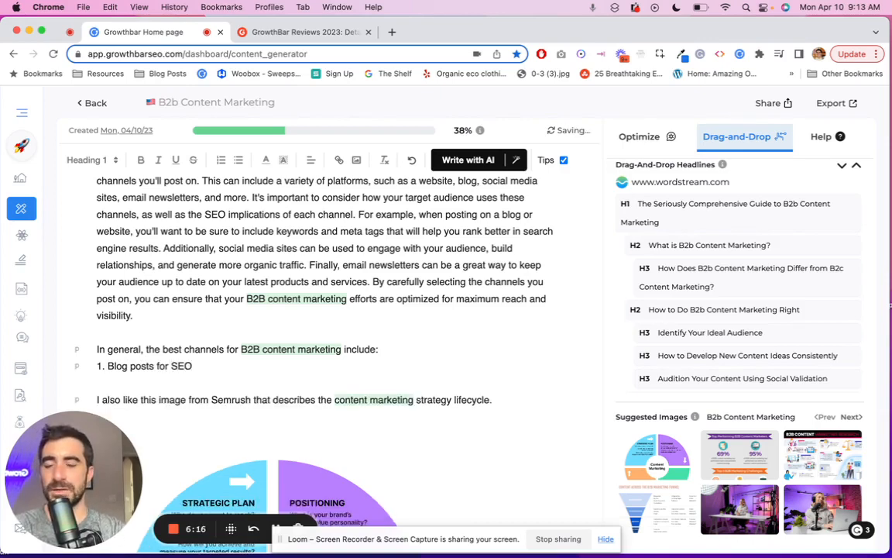
Step: Add the second list entry, "2. LinkedIn: professionals hang out here"
{"action": "key", "text": "Return"}
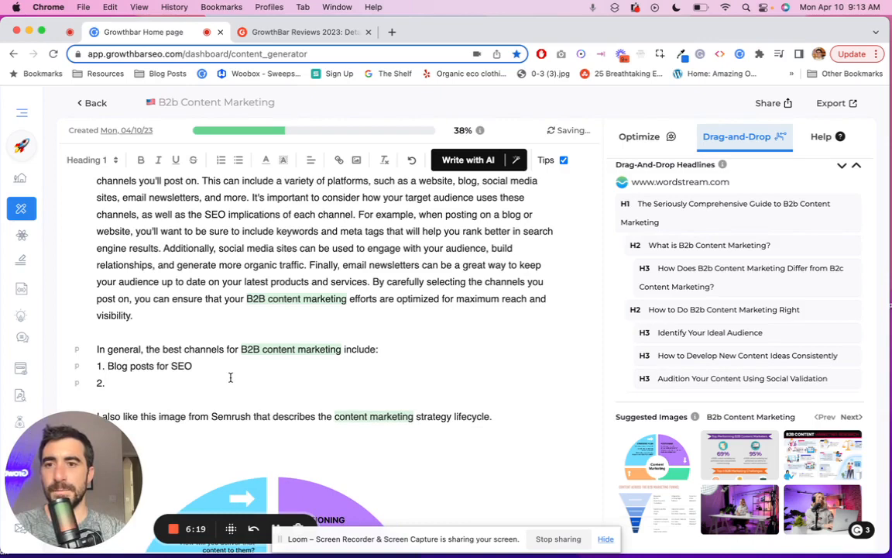
{"action": "type", "text": "2. Lin"}
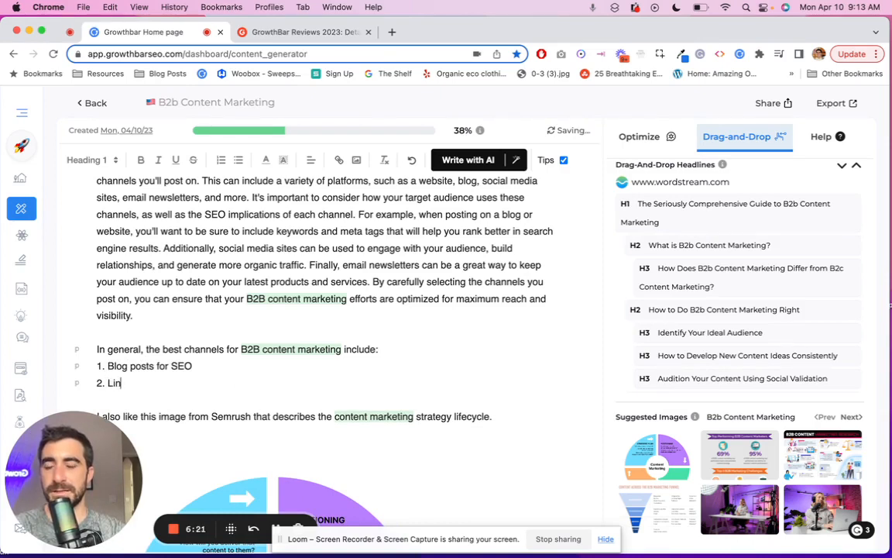
{"action": "type", "text": "kedIn: profession"}
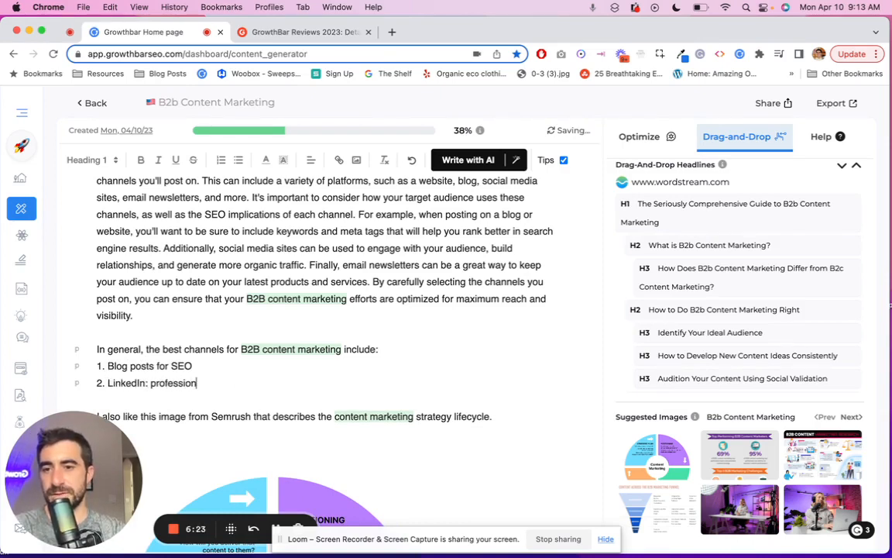
{"action": "type", "text": "als hang out her"}
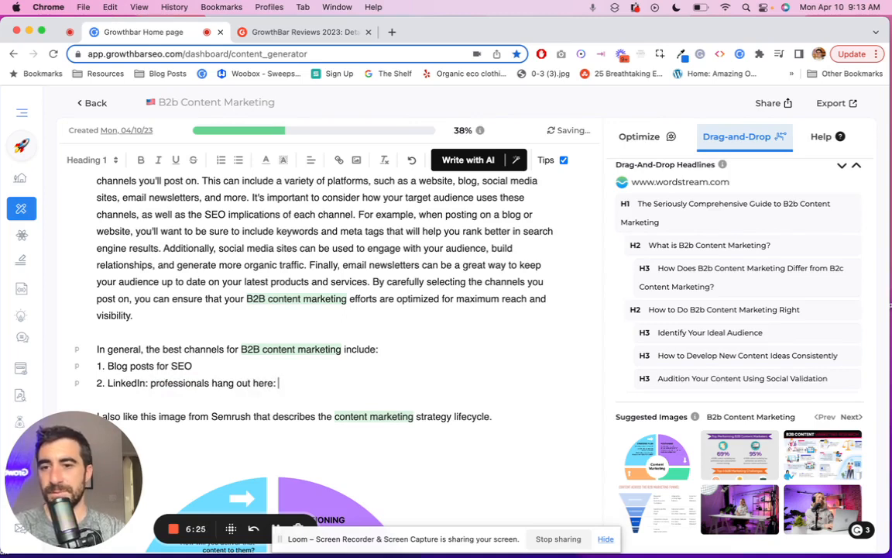
{"action": "type", "text": "e"}
Step: Add the third list entry, "3. Twitter: industry experts and other thought leaders who can promote your content use Twitter"
{"action": "key", "text": "Return"}
{"action": "type", "text": "3. T"}
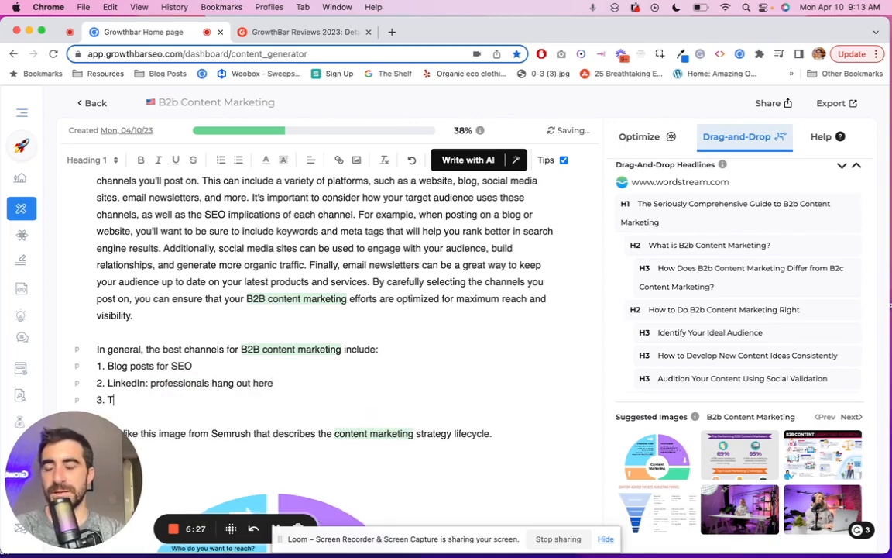
{"action": "type", "text": "witter: indust"}
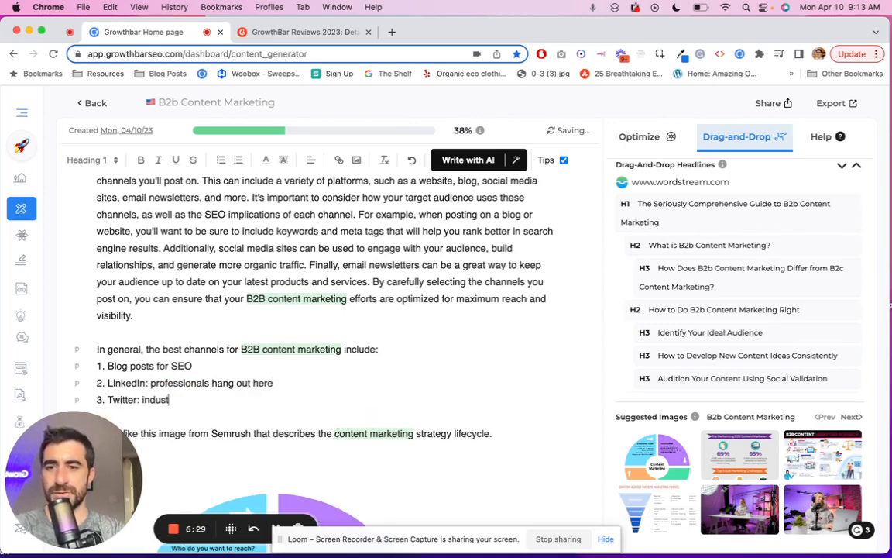
{"action": "type", "text": "ry experts and "}
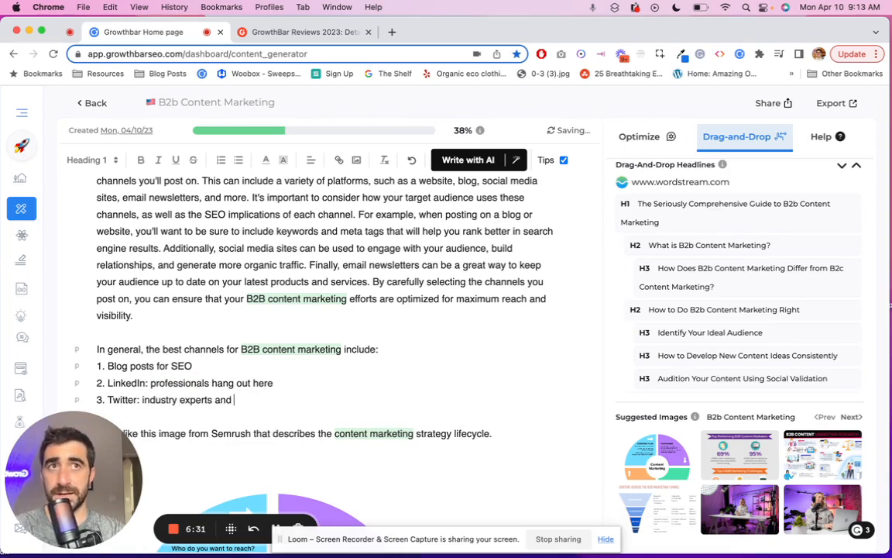
{"action": "type", "text": "other thought leader"}
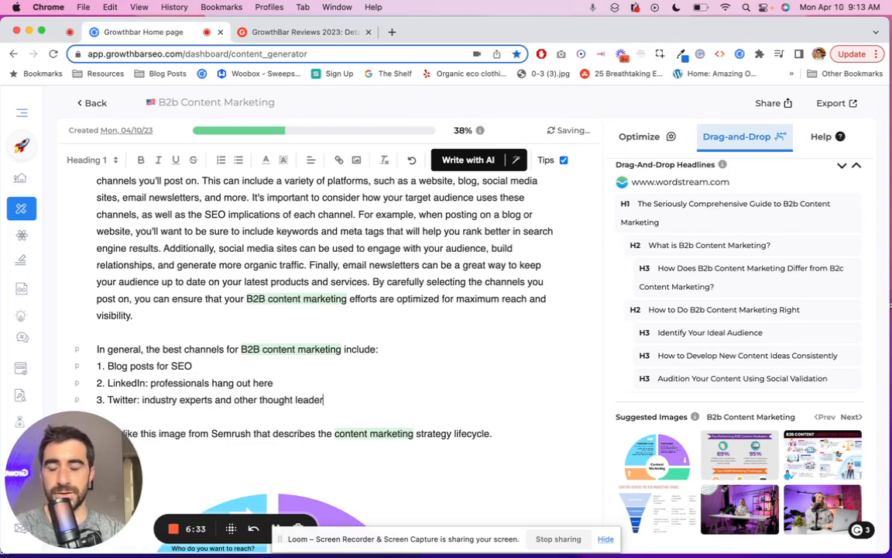
{"action": "type", "text": "s who can promo"}
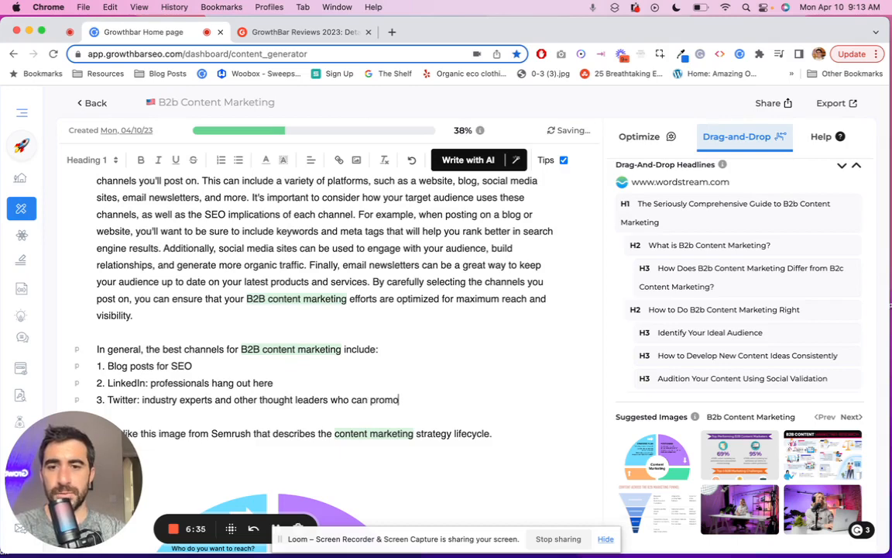
{"action": "type", "text": "te your content us"}
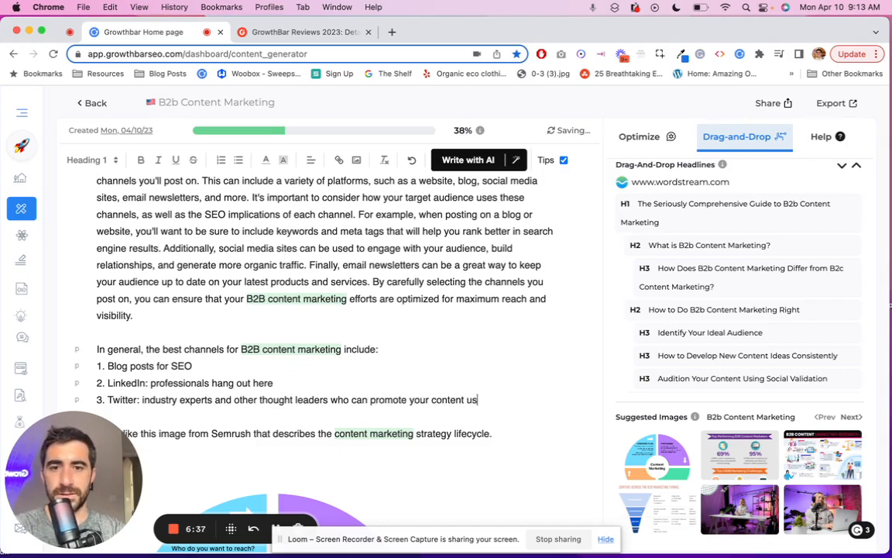
{"action": "type", "text": "e Twitter"}
Step: Insert the AI-generated H2 question "4. How Can I Measure the Success of My B2b Content Marketing Strategy?" on a new line below the Semrush image source
{"action": "scroll", "coordinate": [213, 399], "scroll_direction": "down", "scroll_amount": 10}
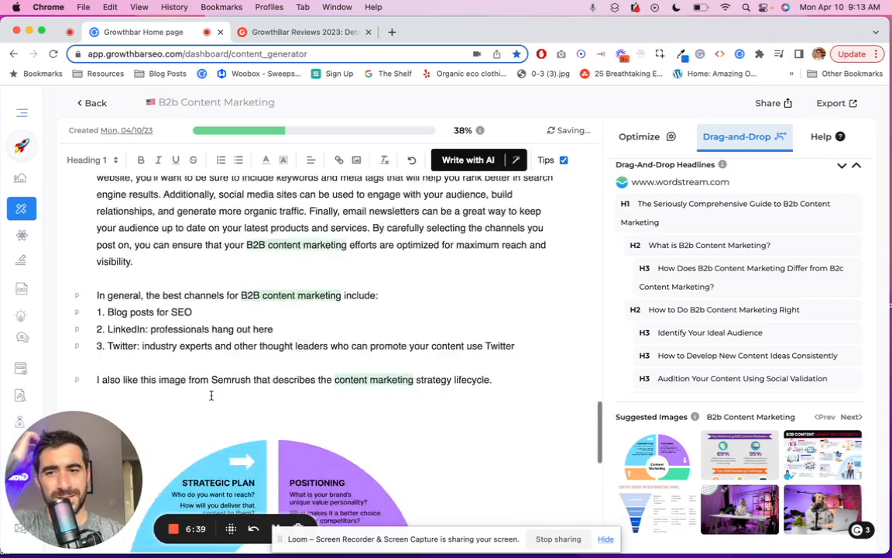
{"action": "scroll", "coordinate": [211, 396], "scroll_direction": "down", "scroll_amount": 5}
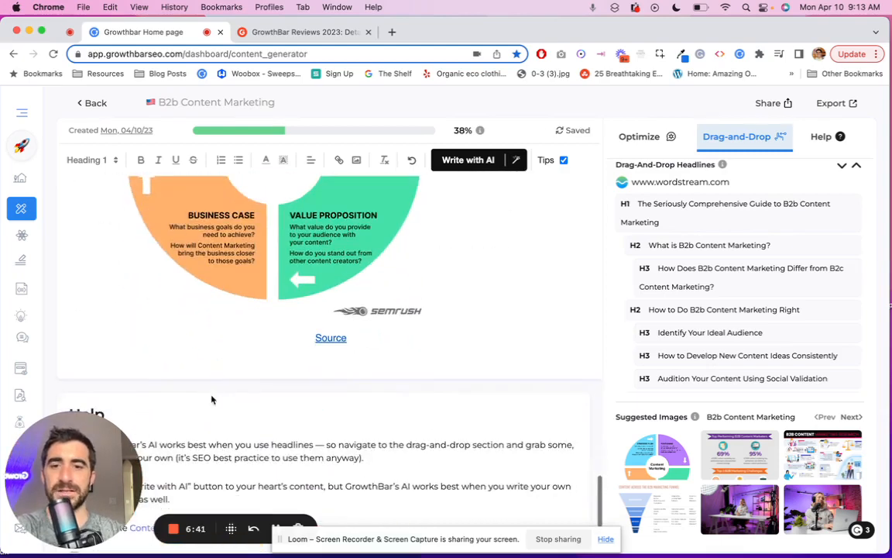
{"action": "left_click", "coordinate": [365, 358]}
{"action": "key", "text": "Return"}
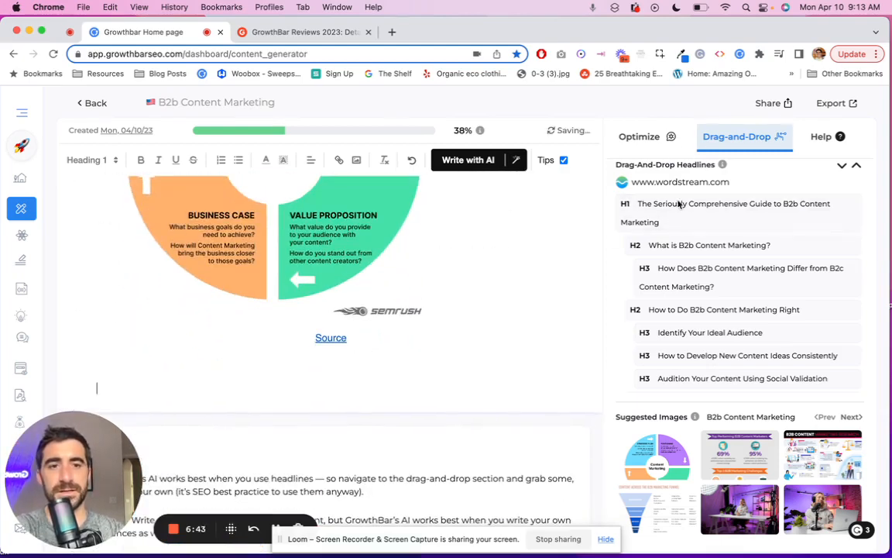
{"action": "scroll", "coordinate": [677, 233], "scroll_direction": "down", "scroll_amount": 15}
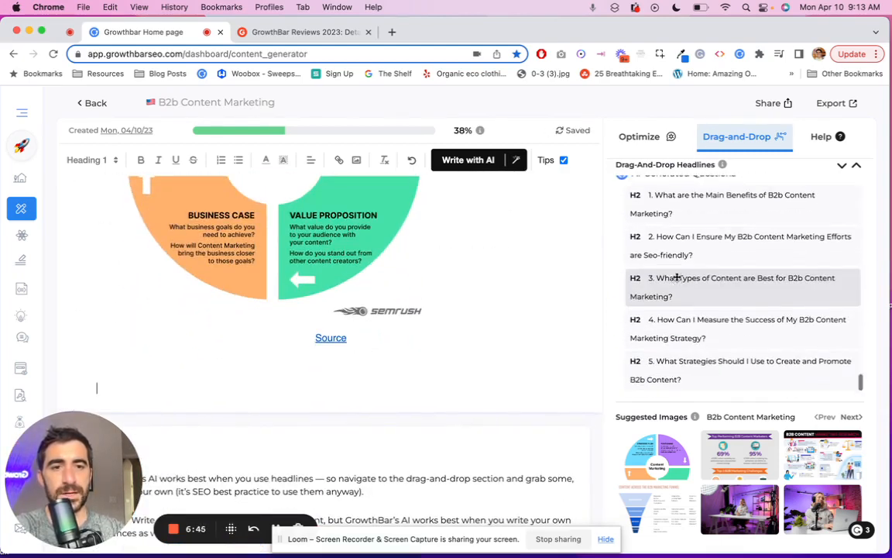
{"action": "scroll", "coordinate": [676, 278], "scroll_direction": "up", "scroll_amount": 2}
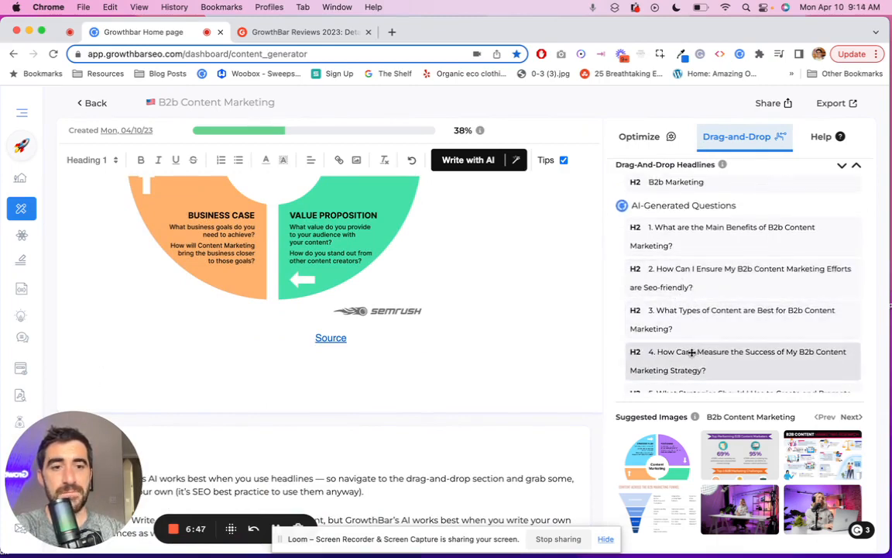
{"action": "left_click_drag", "start_coordinate": [696, 351], "coordinate": [275, 378]}
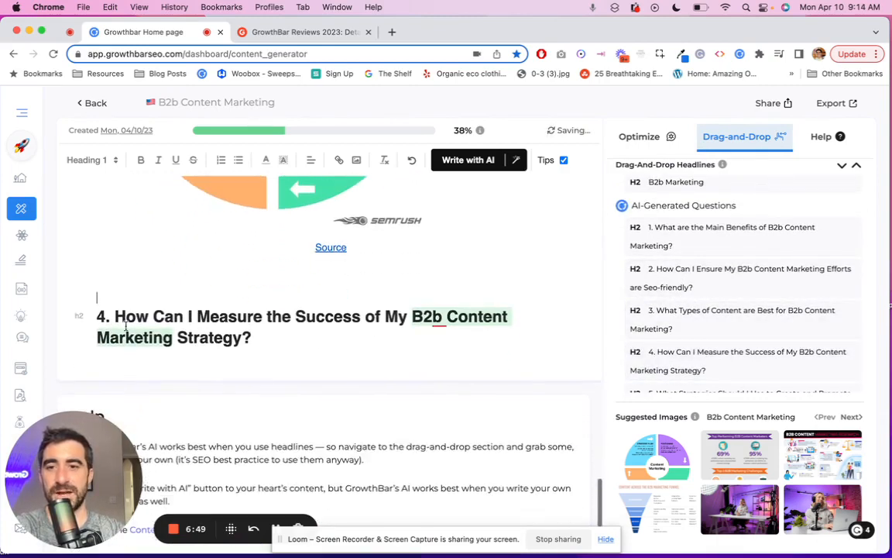
Step: Remove the "4." prefix from the "How Can I Measure the Success" heading and start a new line beneath it
{"action": "left_click_drag", "start_coordinate": [113, 317], "coordinate": [71, 314]}
{"action": "left_click", "coordinate": [297, 338]}
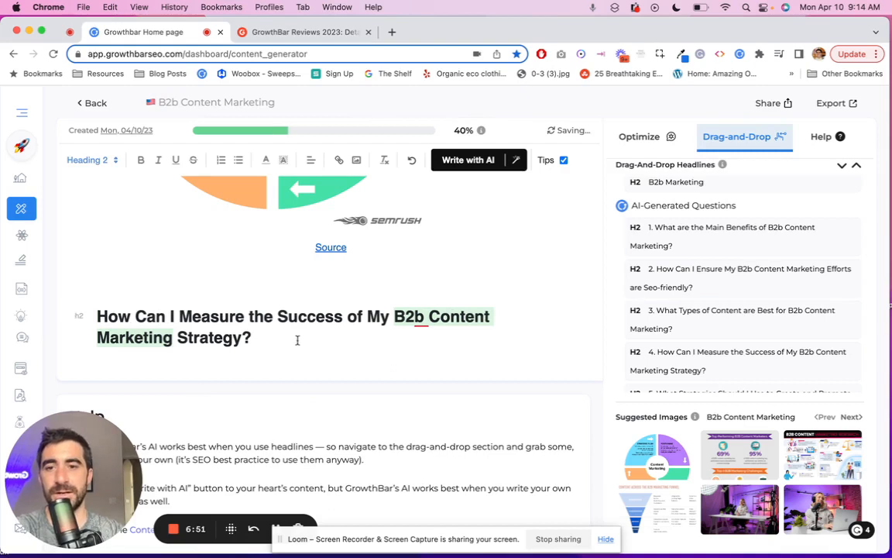
{"action": "key", "text": "Return"}
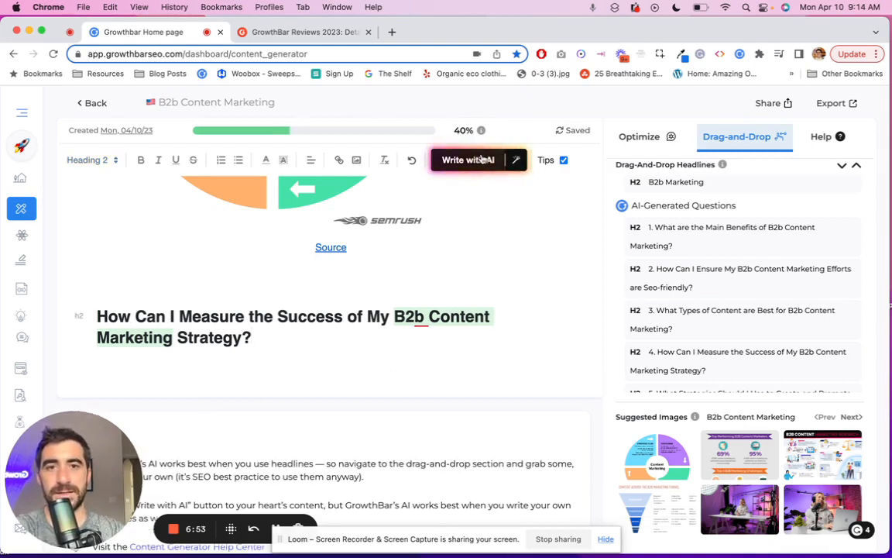
Step: Generate an AI-written paragraph beneath the "How Can I Measure the Success" heading and accept the suggested text
{"action": "left_click", "coordinate": [515, 160]}
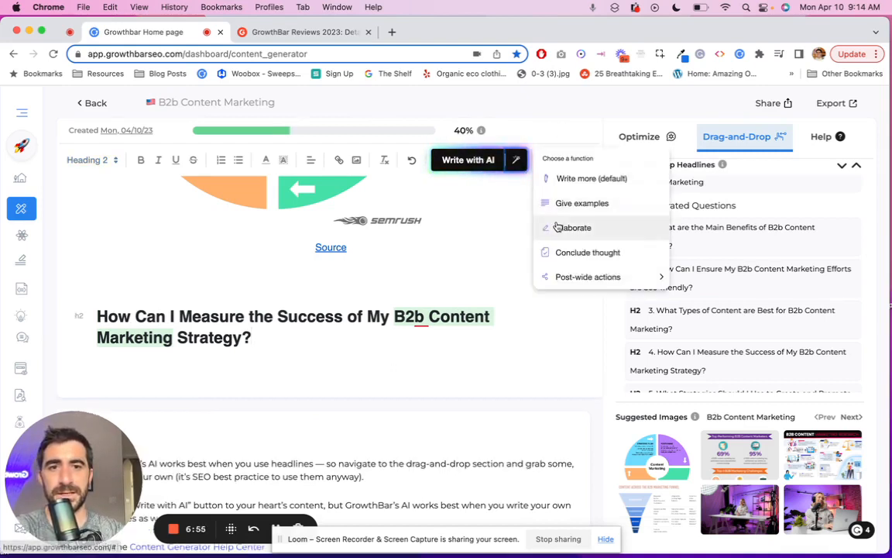
{"action": "left_click", "coordinate": [481, 166]}
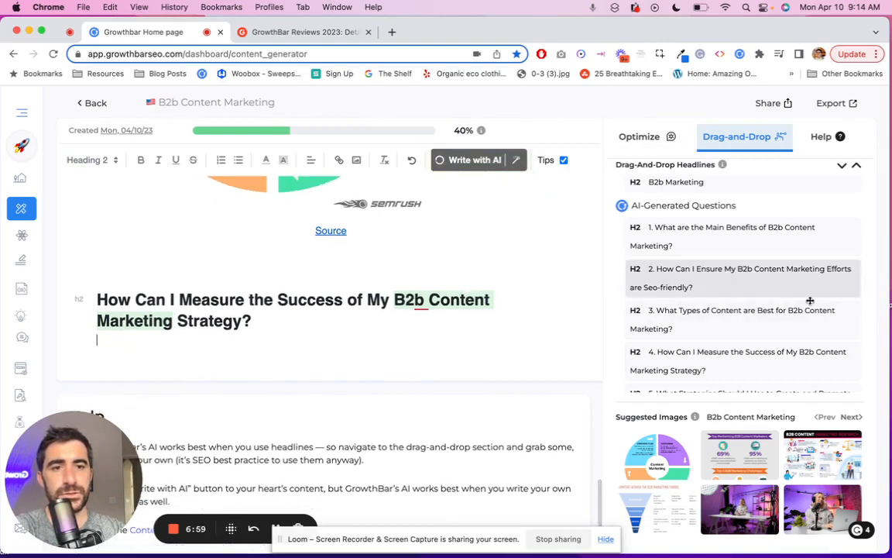
{"action": "scroll", "coordinate": [728, 263], "scroll_direction": "up", "scroll_amount": 5}
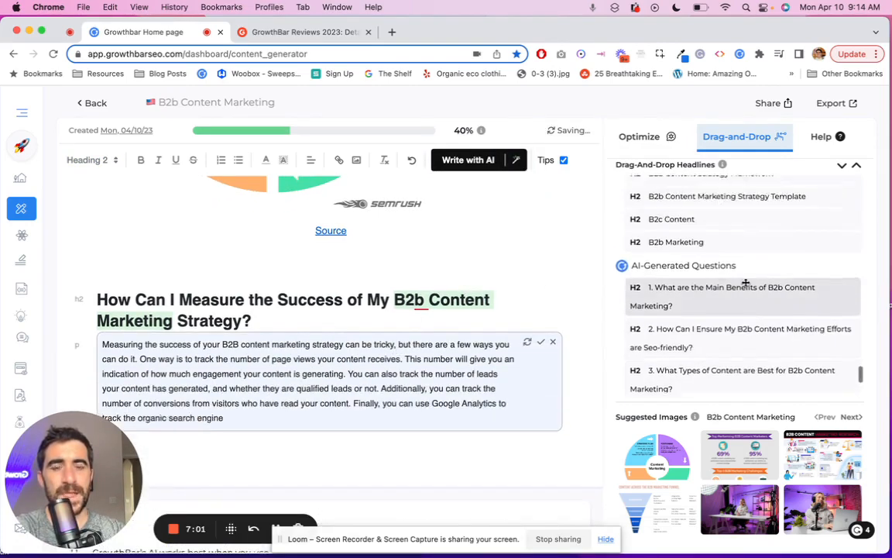
{"action": "scroll", "coordinate": [745, 282], "scroll_direction": "up", "scroll_amount": 5}
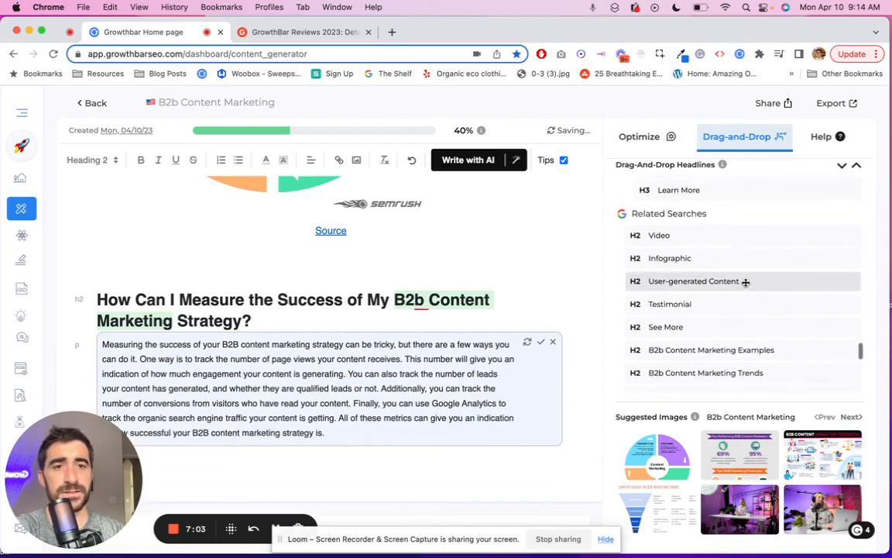
{"action": "scroll", "coordinate": [704, 332], "scroll_direction": "down", "scroll_amount": 5}
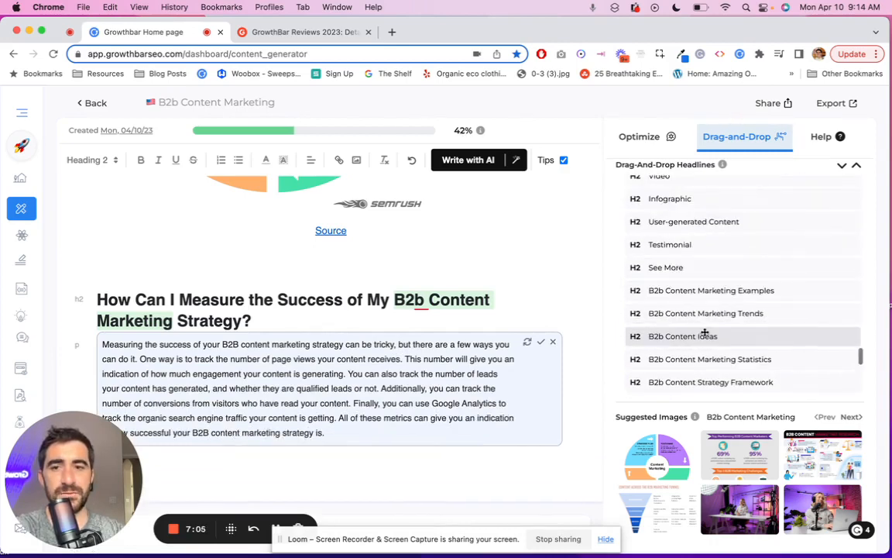
{"action": "scroll", "coordinate": [705, 329], "scroll_direction": "down", "scroll_amount": 2}
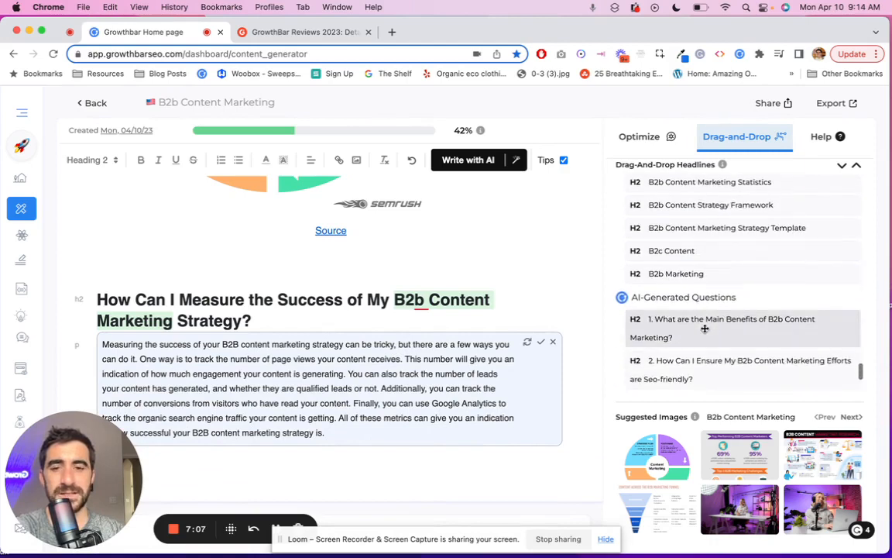
{"action": "scroll", "coordinate": [704, 329], "scroll_direction": "down", "scroll_amount": 2}
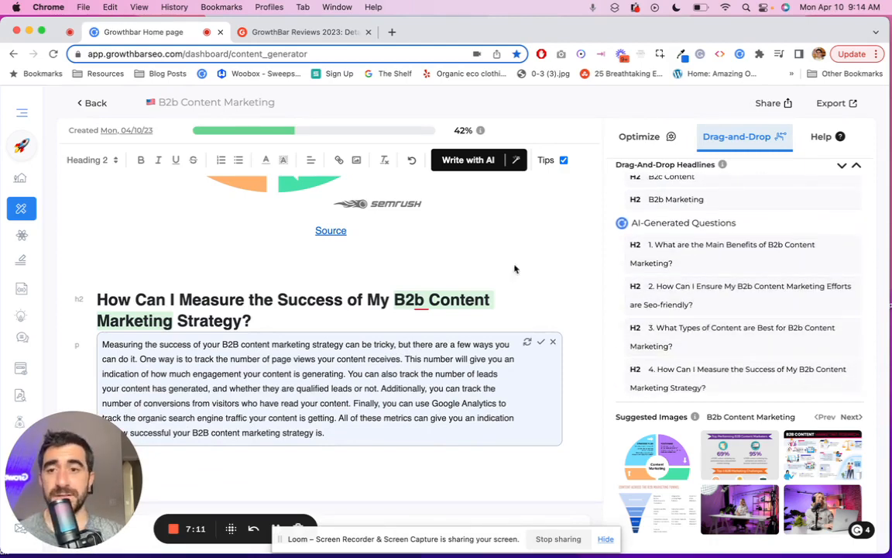
{"action": "scroll", "coordinate": [318, 285], "scroll_direction": "down", "scroll_amount": 2}
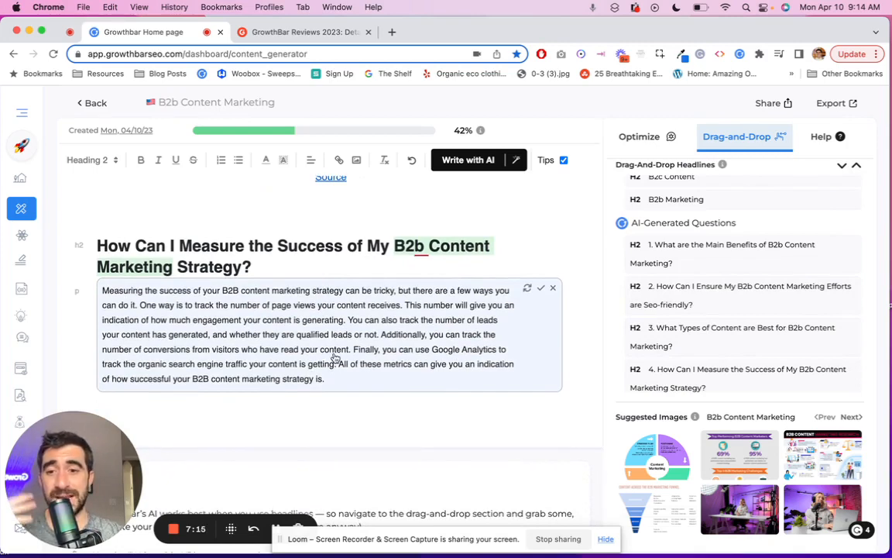
{"action": "left_click", "coordinate": [606, 540]}
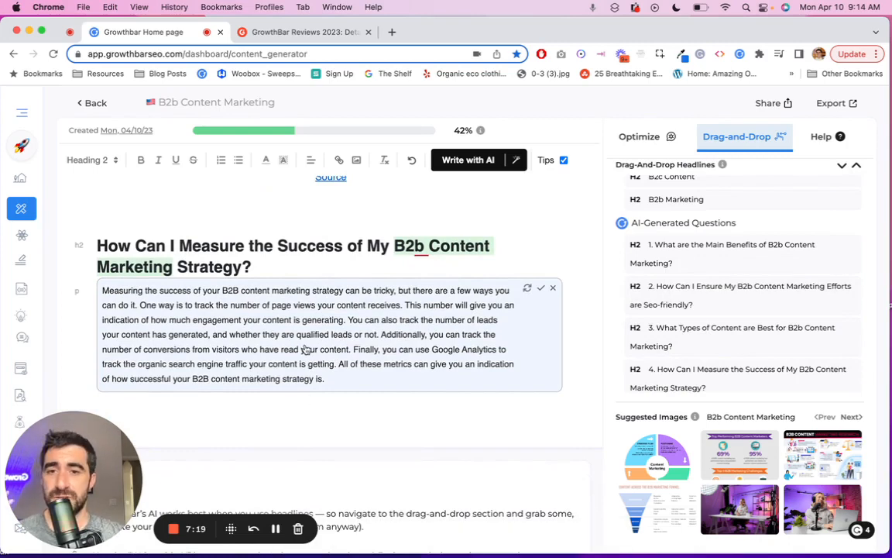
{"action": "left_click", "coordinate": [216, 305]}
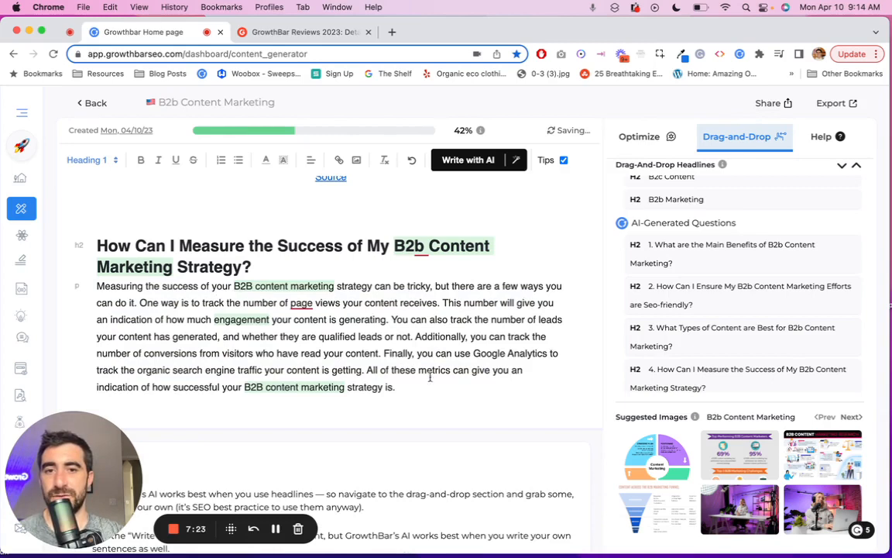
Step: Start a paragraph below the AI text: "But I always like to tie my B2B content marketing efforts back to acquisitions for your business."
{"action": "key", "text": "Return"}
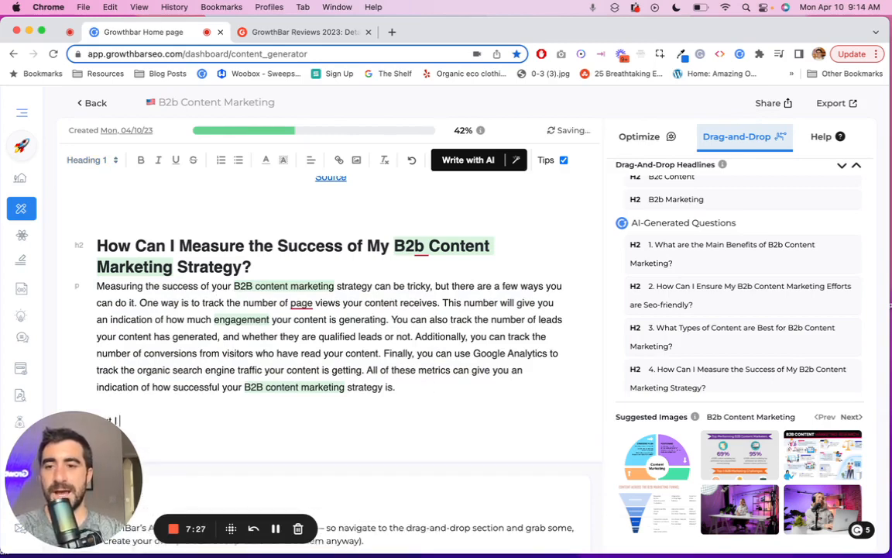
{"action": "type", "text": "But I always l"}
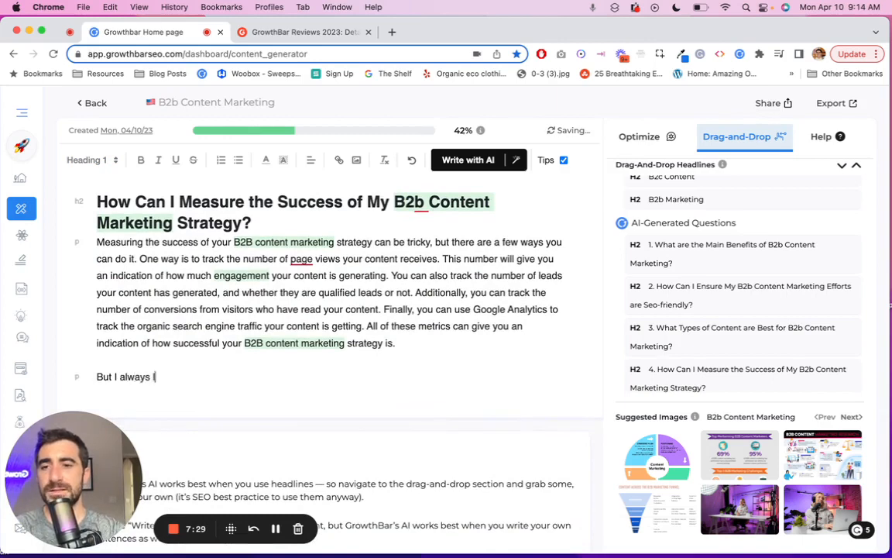
{"action": "type", "text": "ike to tie my content marketing efforts"}
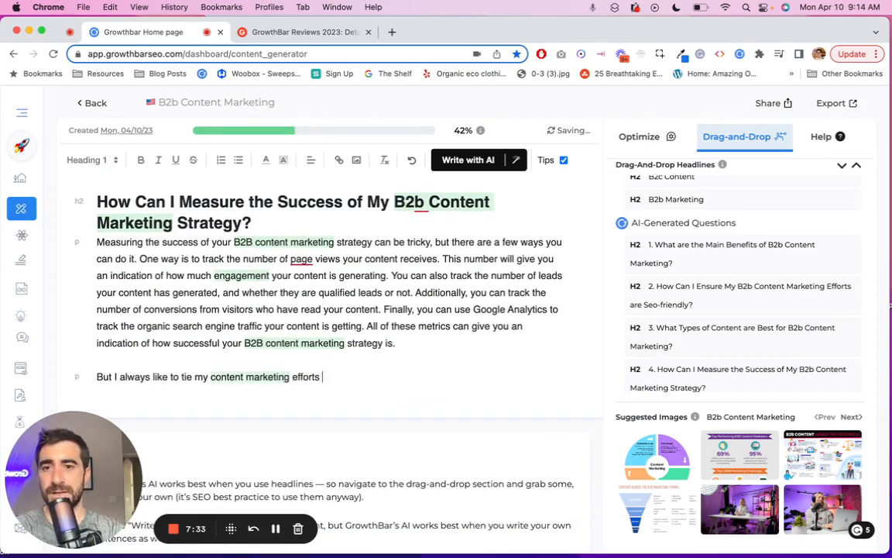
{"action": "type", "text": "B2B"}
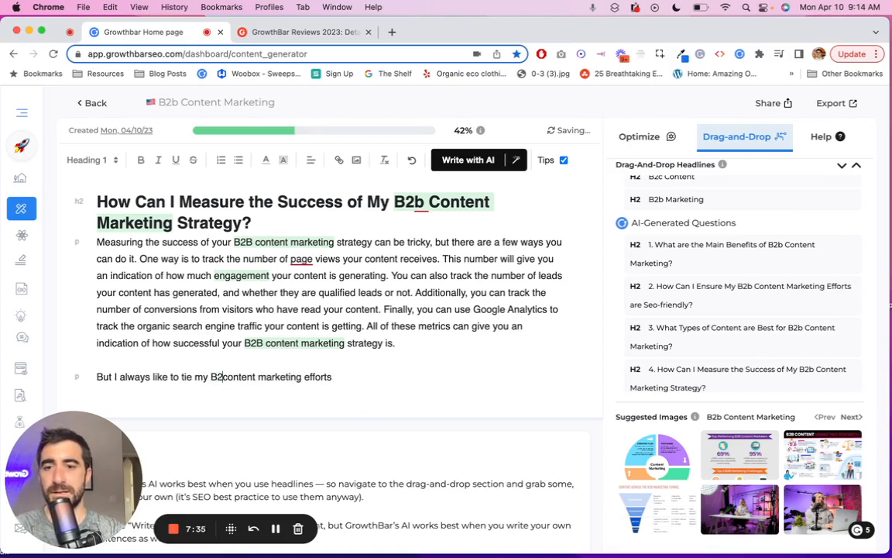
{"action": "left_click", "coordinate": [360, 377]}
{"action": "type", "text": "back t"}
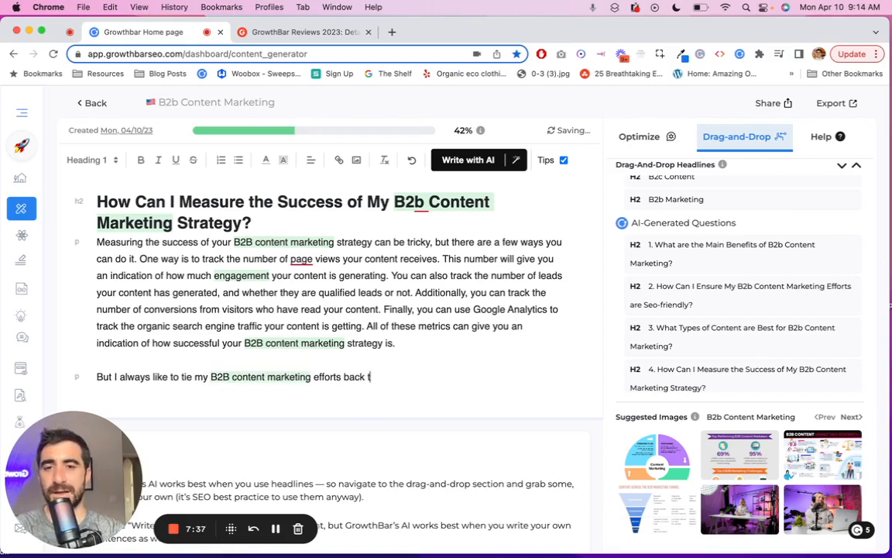
{"action": "type", "text": "o "}
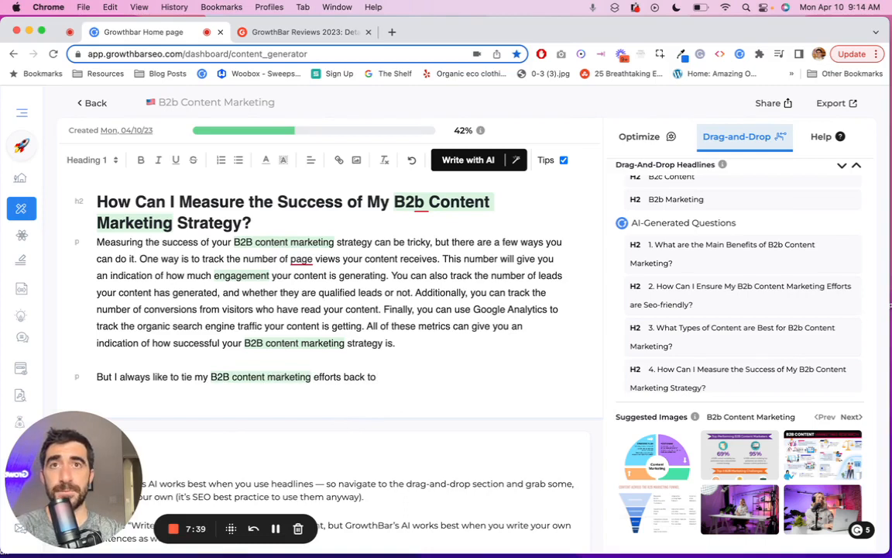
{"action": "type", "text": "acquisitions for "}
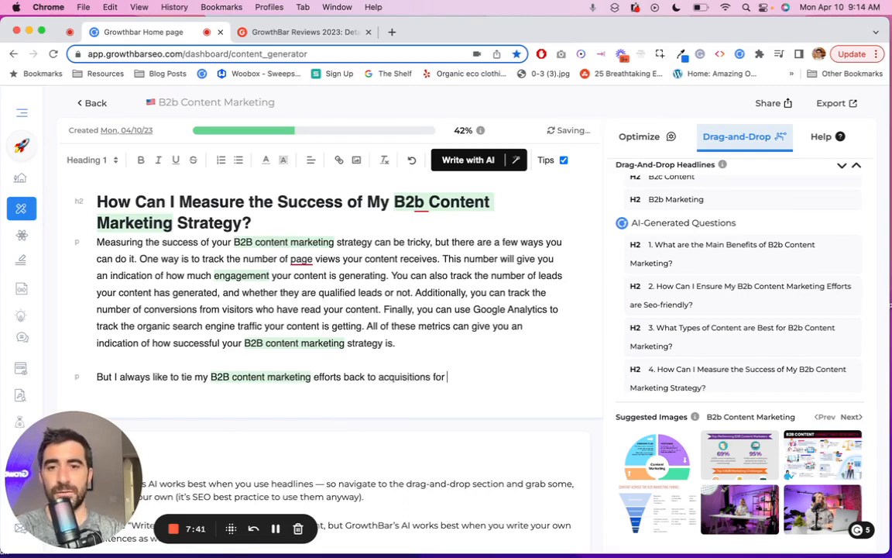
{"action": "type", "text": "your business. So whate"}
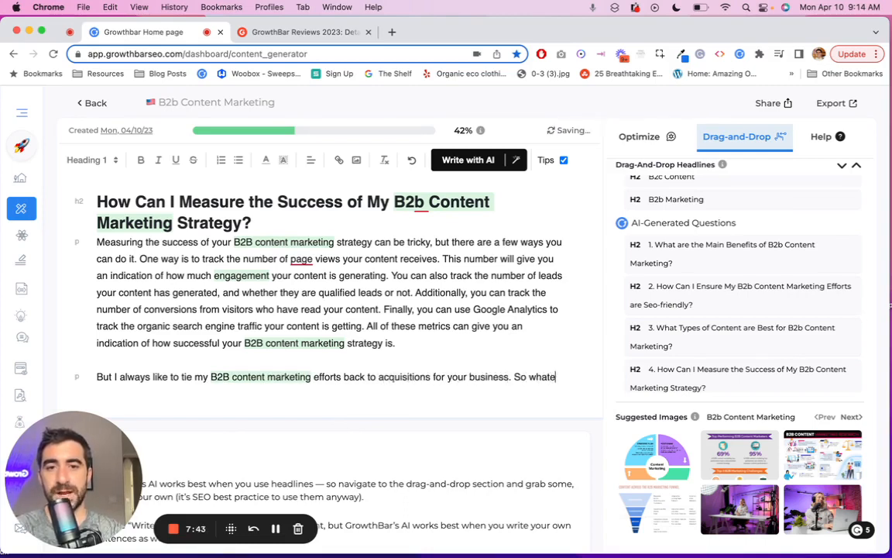
Step: Continue the paragraph with "So whatever your main KPI is, make sure your content marketing is driving that forward." and add blank lines after it
{"action": "type", "text": "ver your main KPI i"}
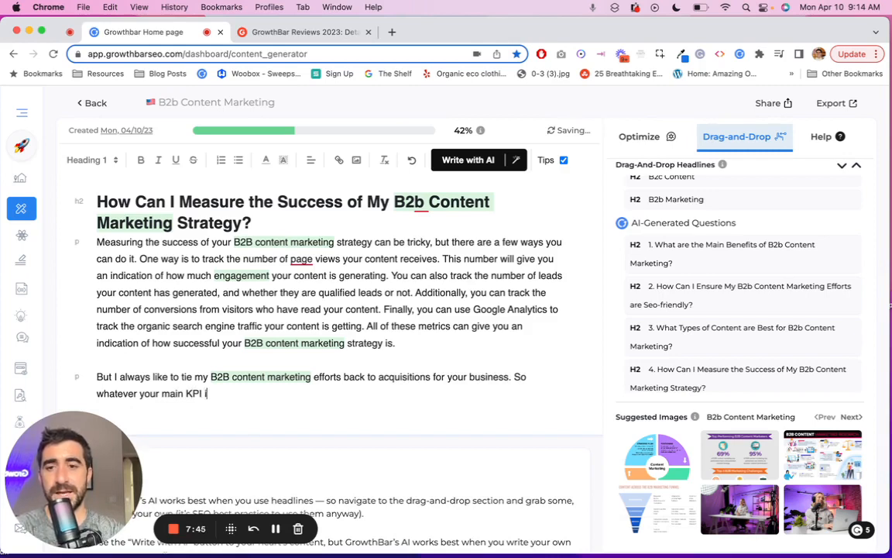
{"action": "type", "text": "s, make sure you"}
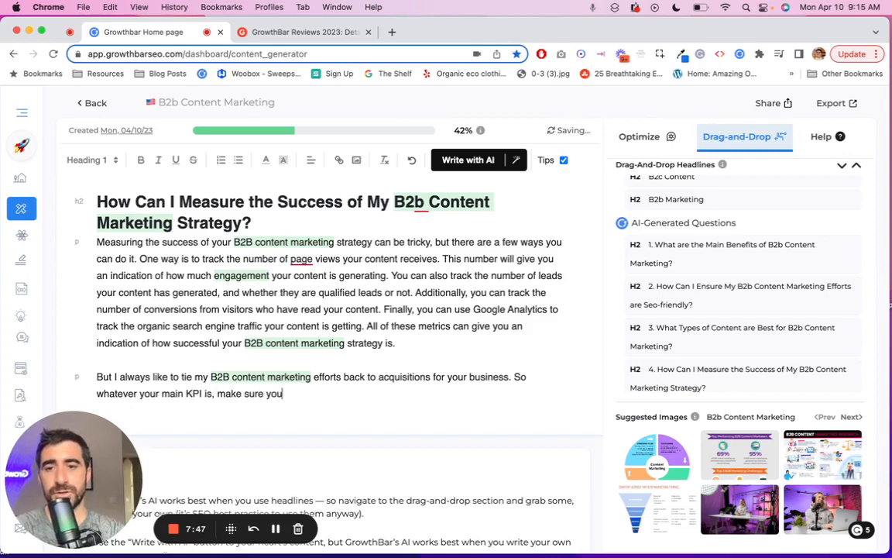
{"action": "type", "text": "r content marketing is"}
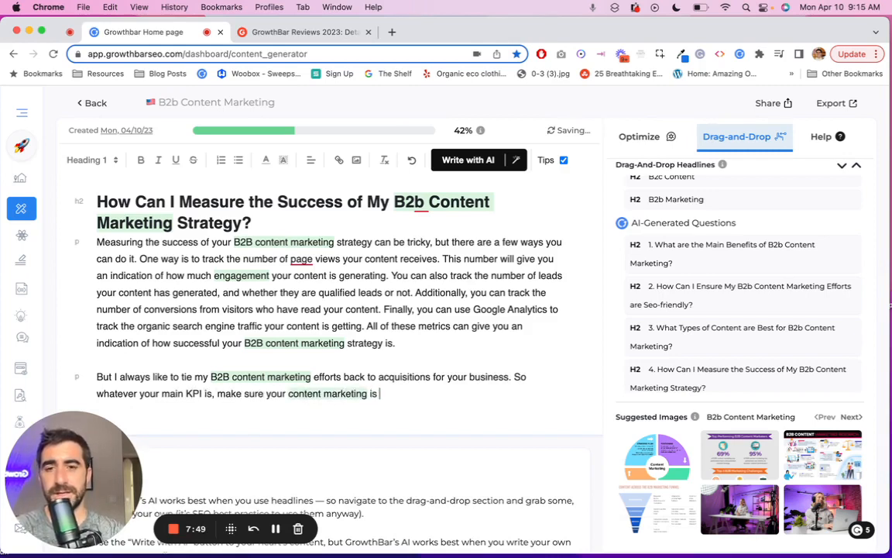
{"action": "type", "text": " driving "}
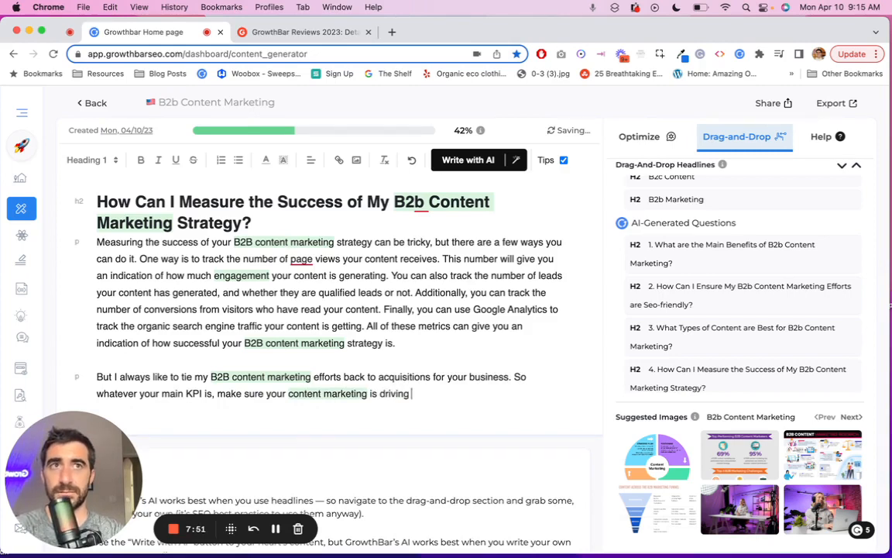
{"action": "type", "text": "that"}
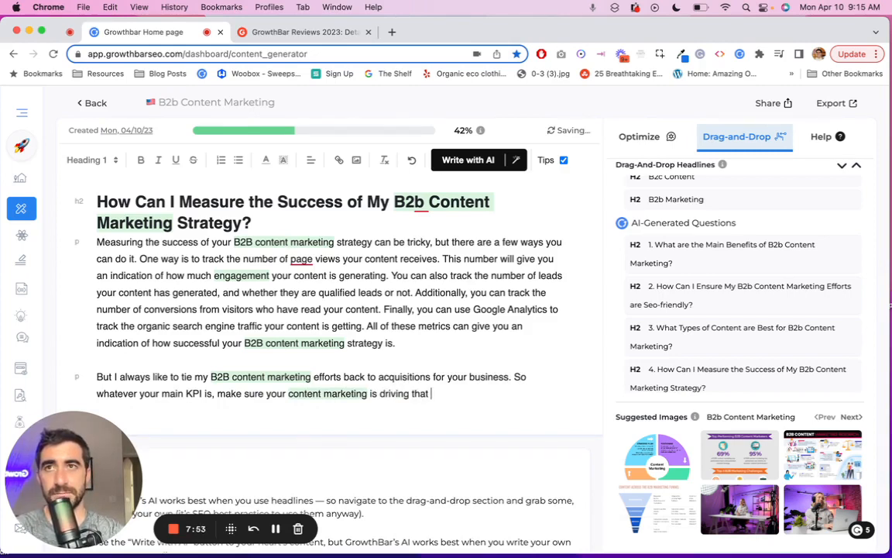
{"action": "type", "text": " forward."}
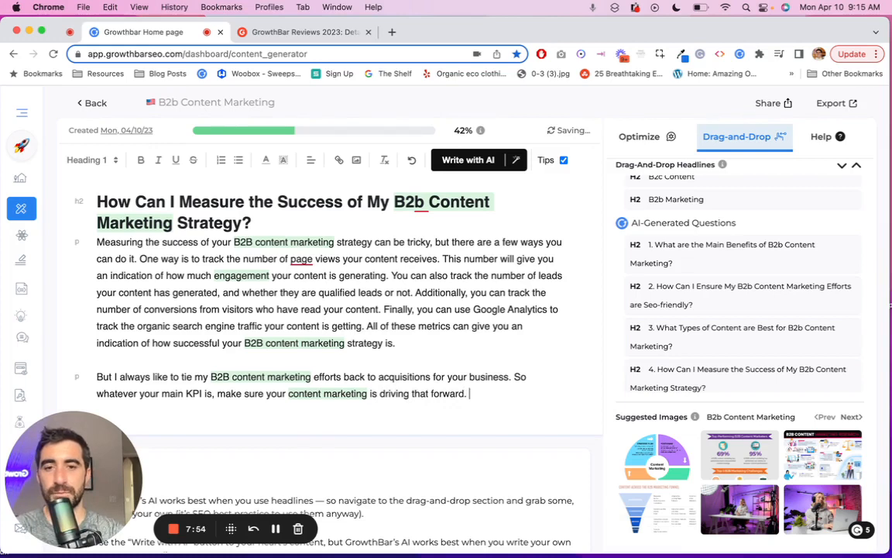
{"action": "key", "text": "Return"}
{"action": "key", "text": "Return"}
{"action": "key", "text": "Return"}
Step: Rephrase the hand-written acquisitions and KPI paragraph with AI and remove the extra blank lines around it
{"action": "triple_click", "coordinate": [301, 393]}
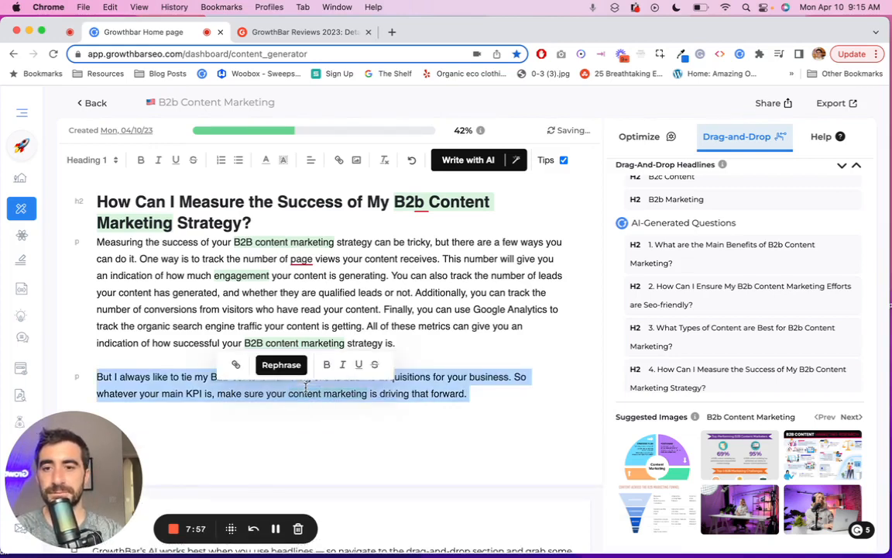
{"action": "left_click", "coordinate": [281, 364]}
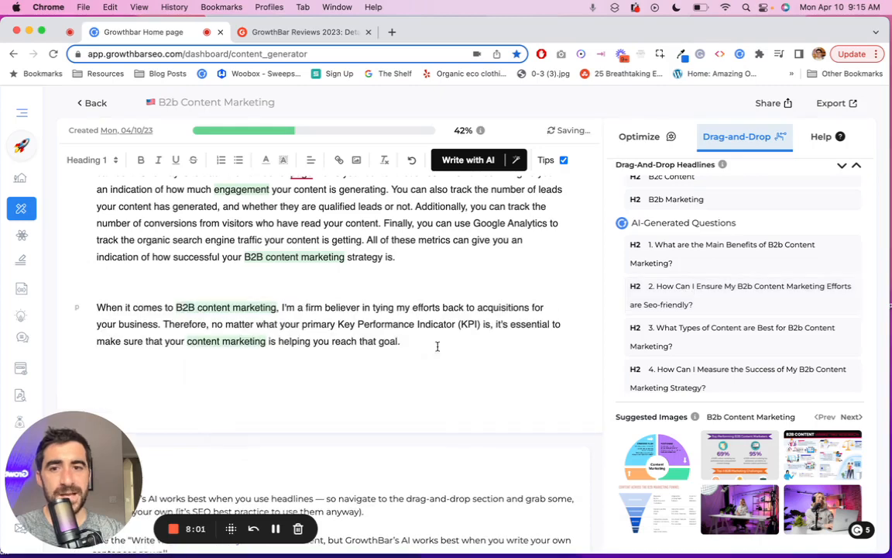
{"action": "left_click_drag", "start_coordinate": [400, 342], "coordinate": [314, 328]}
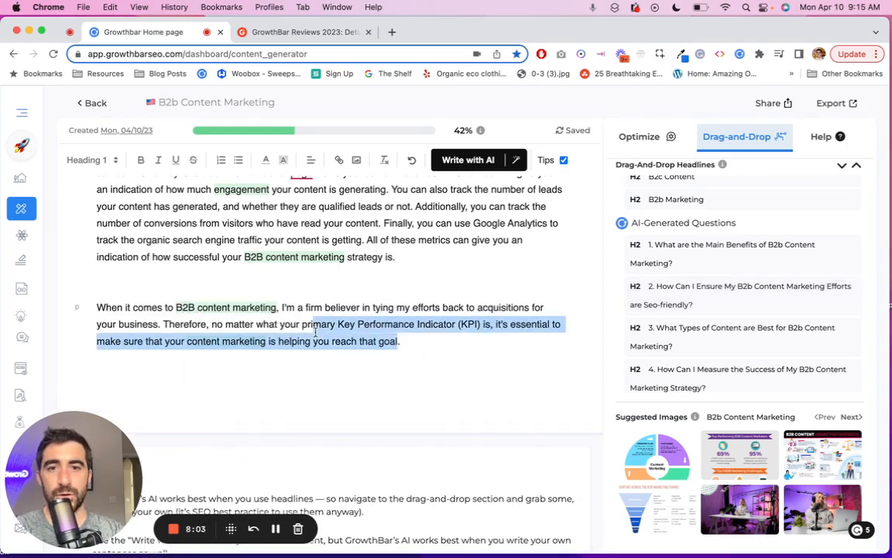
{"action": "left_click", "coordinate": [305, 388]}
{"action": "key", "text": "BackSpace"}
{"action": "key", "text": "BackSpace"}
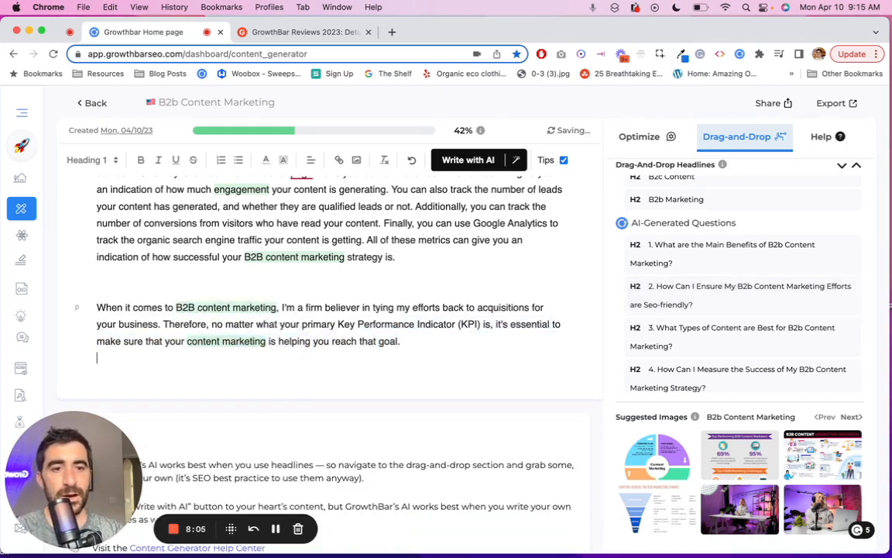
{"action": "key", "text": "Return"}
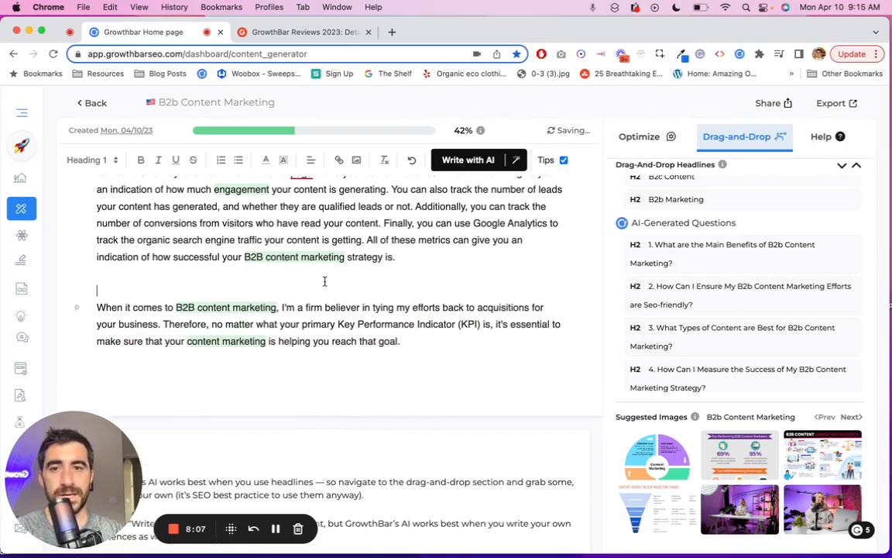
{"action": "key", "text": "BackSpace"}
Step: Add blank lines above the "How Can I Measure the Success" heading and insert the suggested "B2b Content Marketing Examples" headline there
{"action": "scroll", "coordinate": [664, 329], "scroll_direction": "up", "scroll_amount": 3}
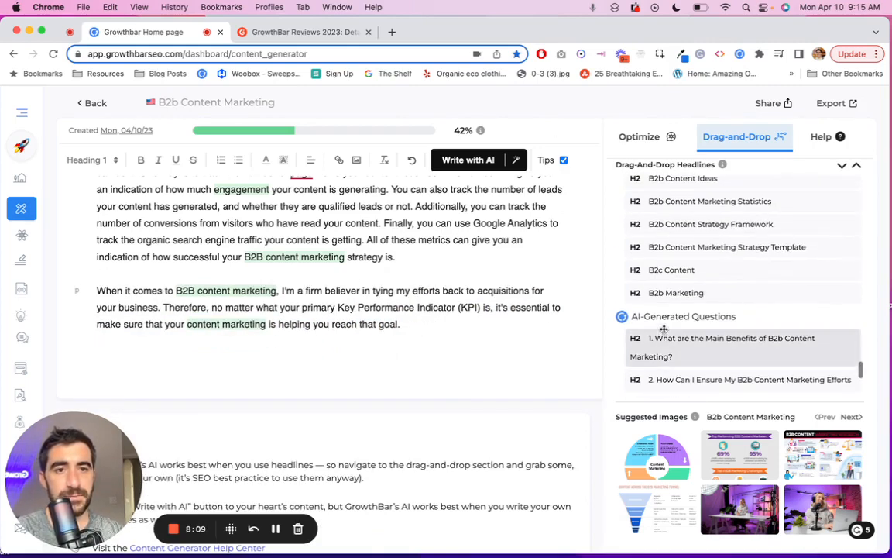
{"action": "scroll", "coordinate": [302, 294], "scroll_direction": "up", "scroll_amount": 5}
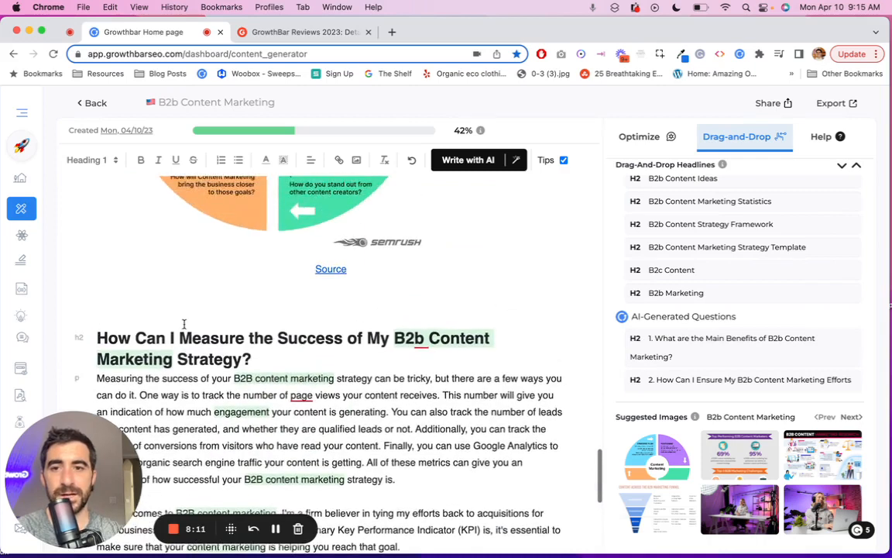
{"action": "left_click", "coordinate": [183, 323]}
{"action": "key", "text": "Return"}
{"action": "key", "text": "Return"}
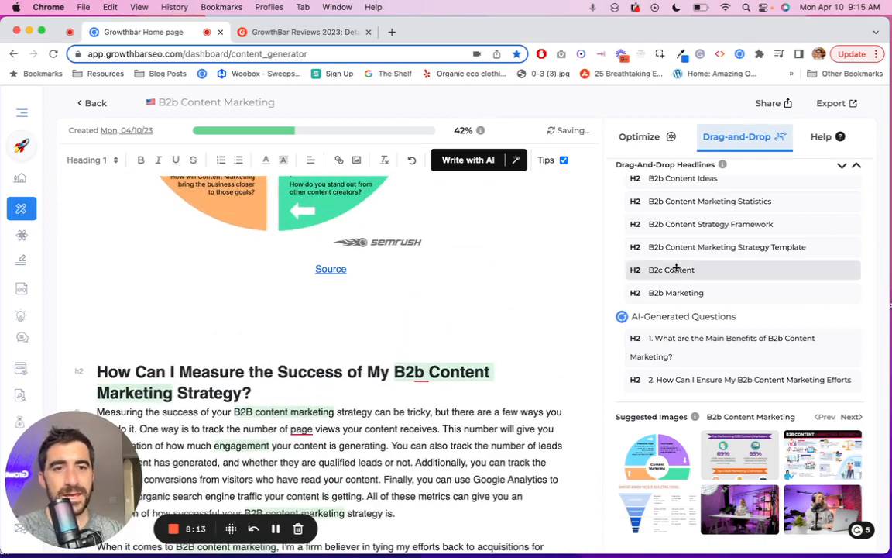
{"action": "scroll", "coordinate": [681, 268], "scroll_direction": "up", "scroll_amount": 5}
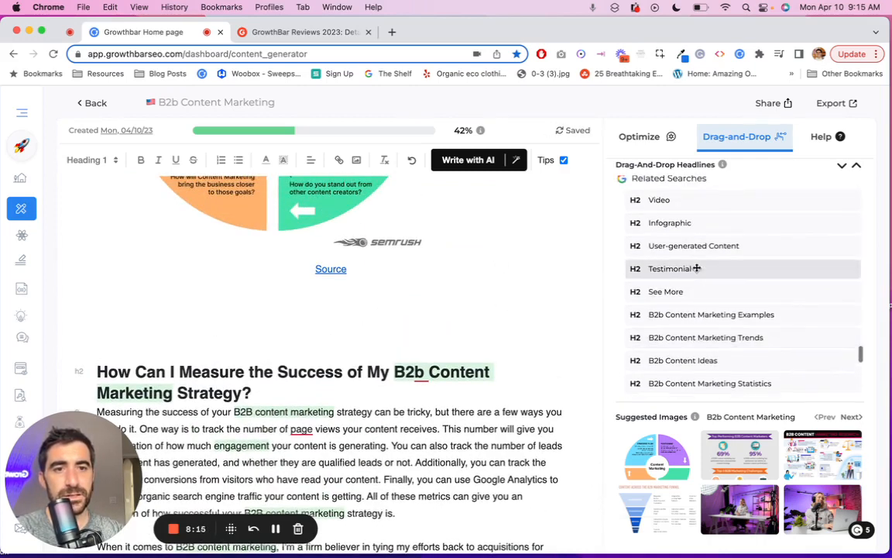
{"action": "left_click_drag", "start_coordinate": [677, 314], "coordinate": [276, 318]}
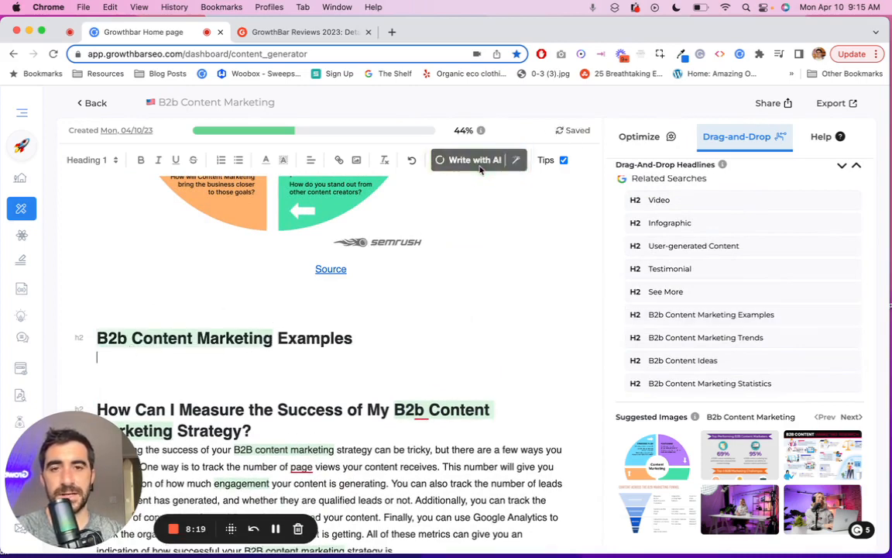
Step: Generate an AI-written paragraph beneath the "B2b Content Marketing Examples" heading and accept the suggested text
{"action": "scroll", "coordinate": [726, 249], "scroll_direction": "up", "scroll_amount": 3}
{"action": "scroll", "coordinate": [726, 250], "scroll_direction": "up", "scroll_amount": 2}
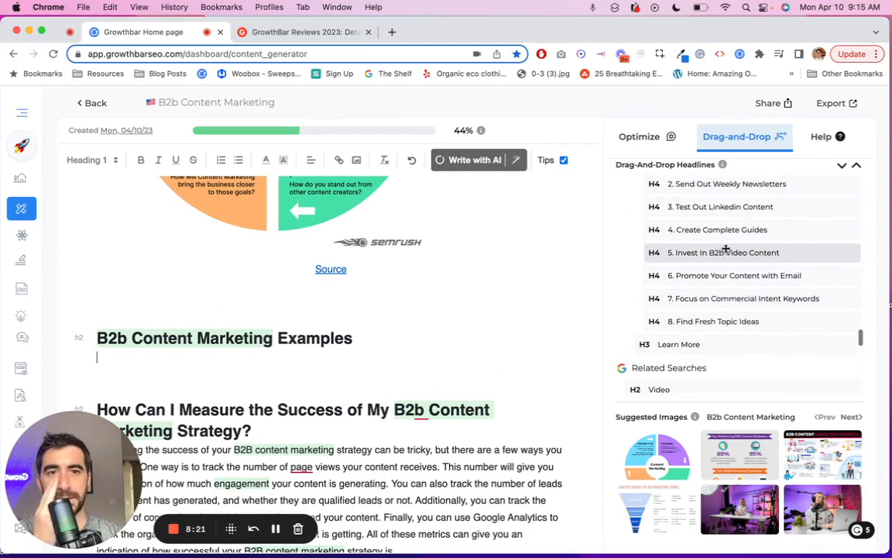
{"action": "scroll", "coordinate": [333, 348], "scroll_direction": "up", "scroll_amount": 5}
{"action": "scroll", "coordinate": [208, 427], "scroll_direction": "up", "scroll_amount": 2}
{"action": "scroll", "coordinate": [208, 427], "scroll_direction": "down", "scroll_amount": 1}
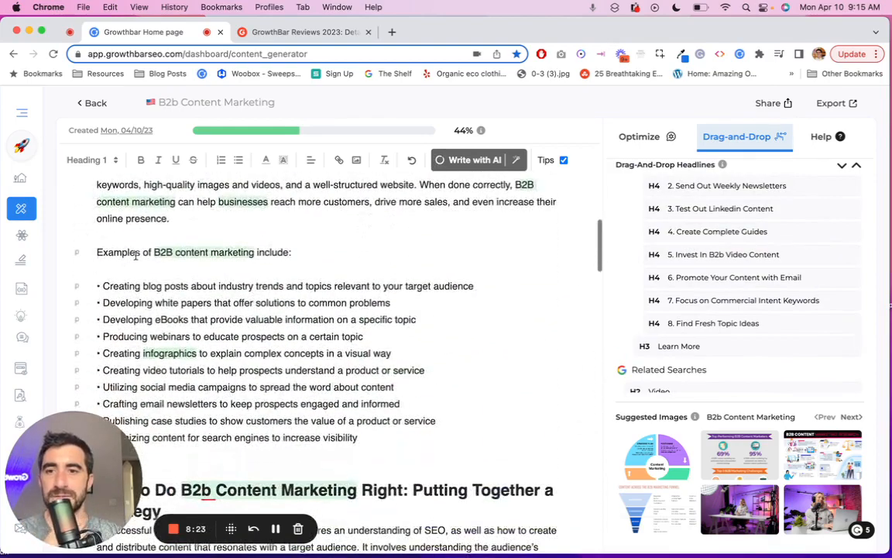
{"action": "scroll", "coordinate": [261, 322], "scroll_direction": "down", "scroll_amount": 10}
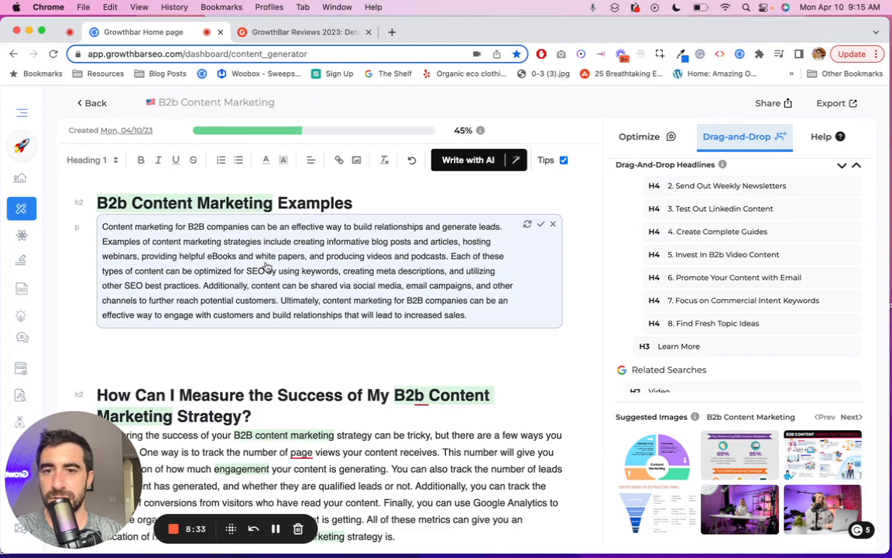
{"action": "left_click", "coordinate": [540, 223]}
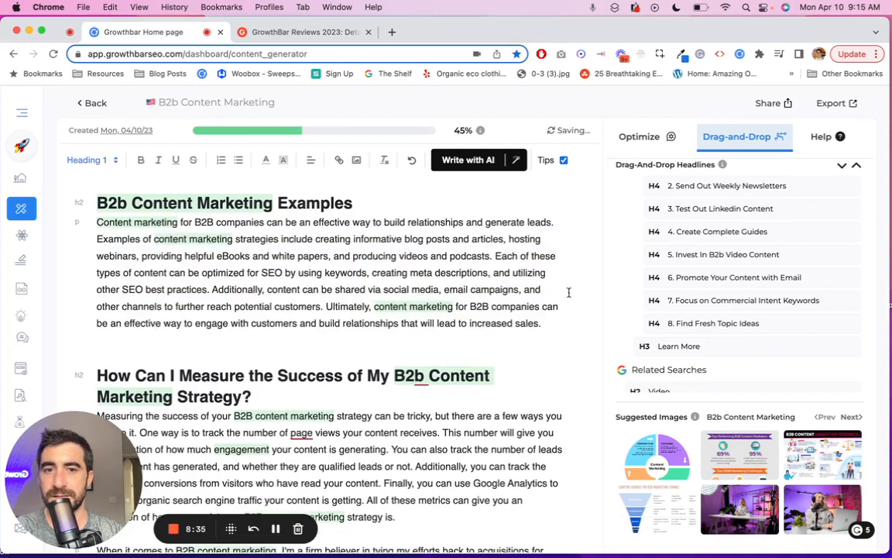
Step: Write the lead-in line "Some of the best real-world examples of B2B content marketing include:" below the new paragraph, followed by a new line
{"action": "key", "text": "Return"}
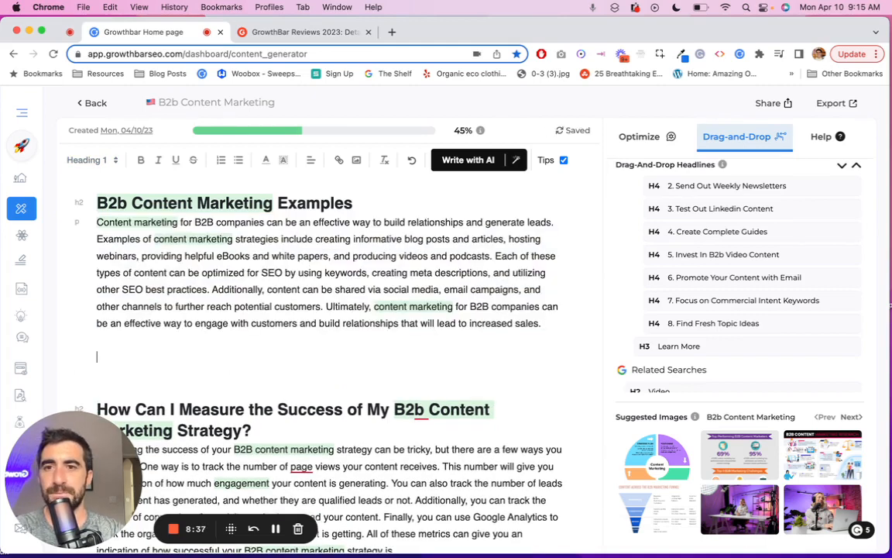
{"action": "type", "text": "Some of the b"}
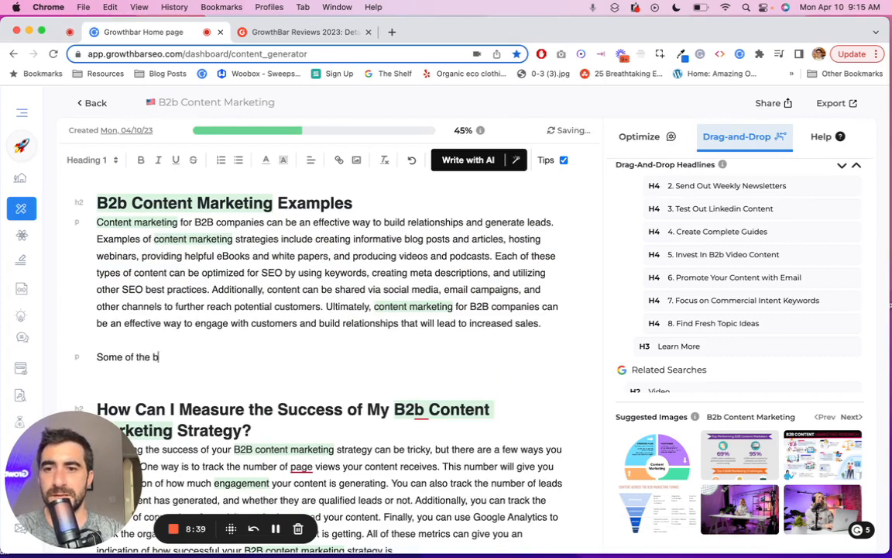
{"action": "type", "text": "est real-w"}
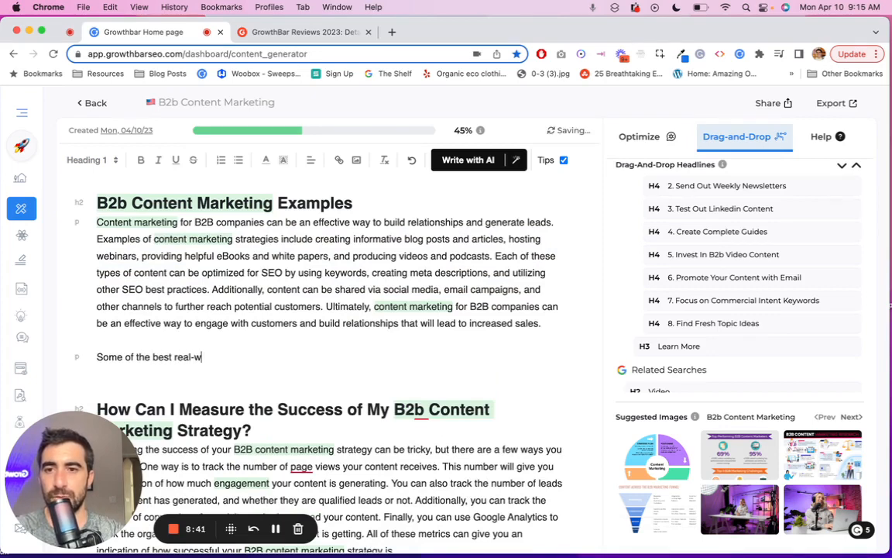
{"action": "type", "text": "orld examples of"}
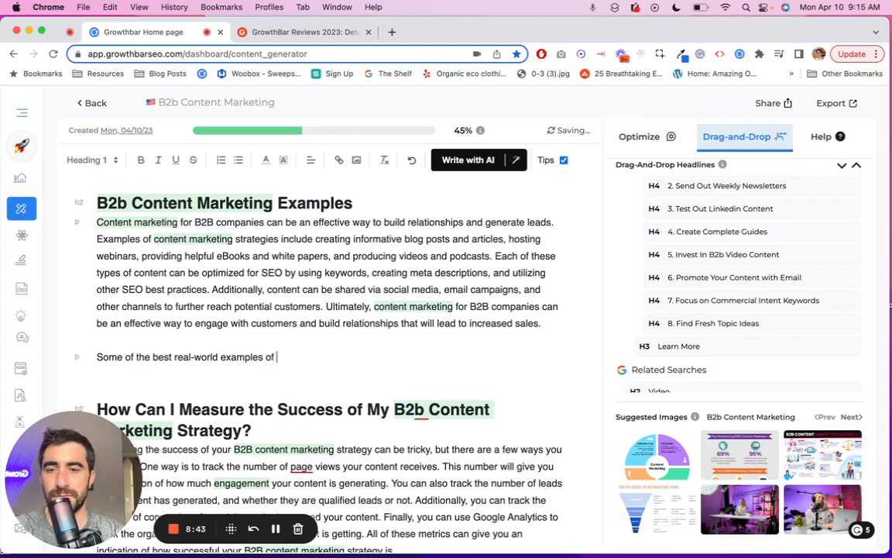
{"action": "type", "text": " B2B content marketi"}
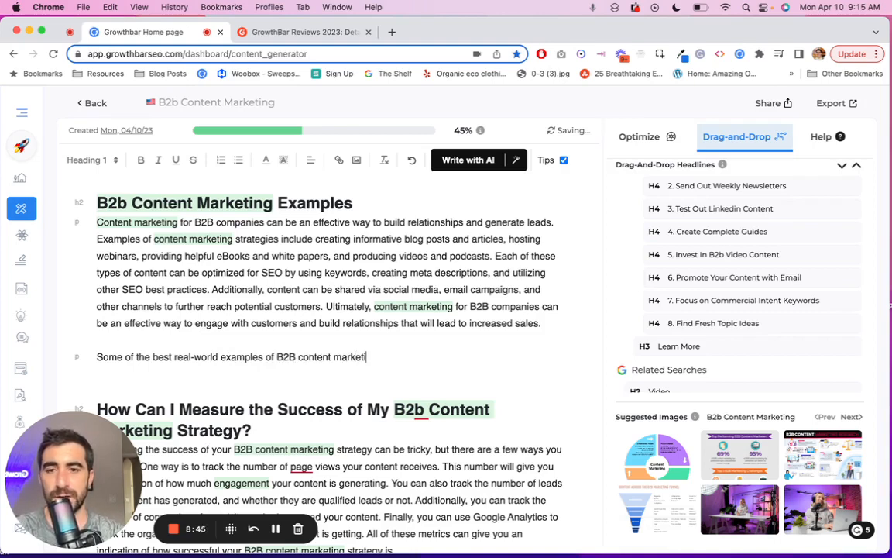
{"action": "type", "text": "ng indlude:"}
{"action": "key", "text": "Return"}
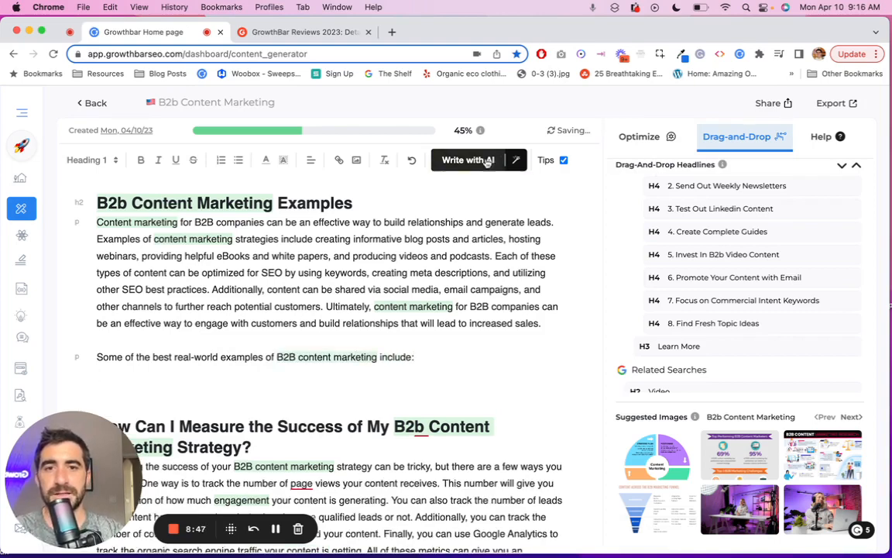
Step: Generate a list of real-world examples with the AI Give examples function below the lead-in line and accept it
{"action": "left_click", "coordinate": [514, 159]}
{"action": "left_click", "coordinate": [585, 203]}
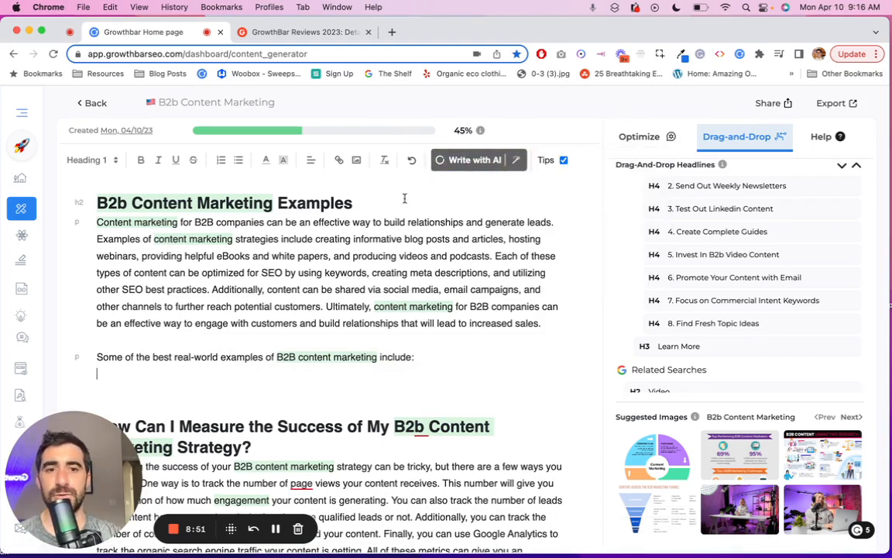
{"action": "scroll", "coordinate": [404, 198], "scroll_direction": "down", "scroll_amount": 1}
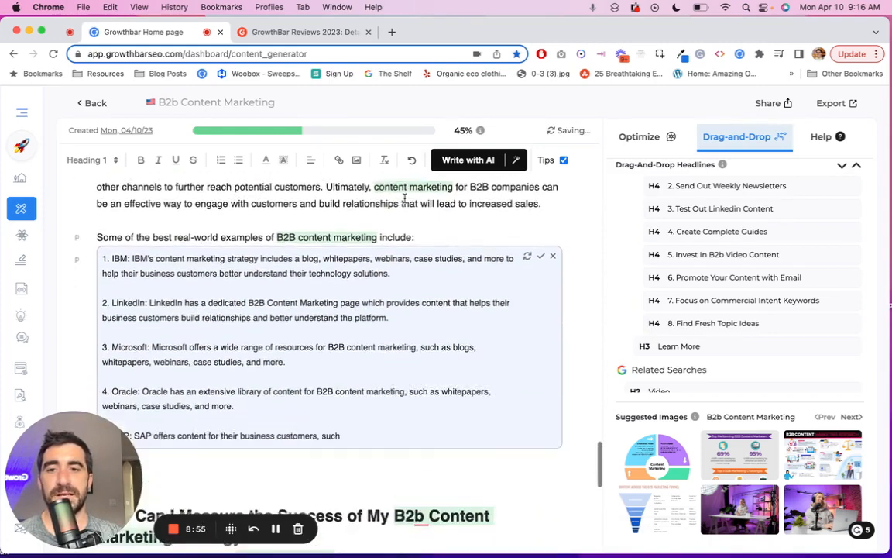
{"action": "scroll", "coordinate": [404, 199], "scroll_direction": "down", "scroll_amount": 3}
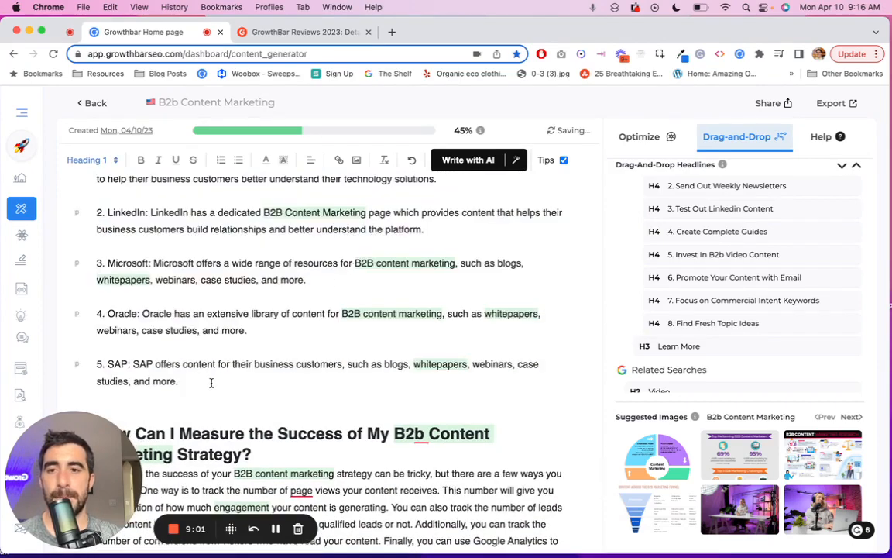
Step: Add the line "Conclusion" at the end of the article, below the acquisitions and KPI paragraph
{"action": "scroll", "coordinate": [341, 333], "scroll_direction": "down", "scroll_amount": 8}
{"action": "left_click", "coordinate": [350, 385]}
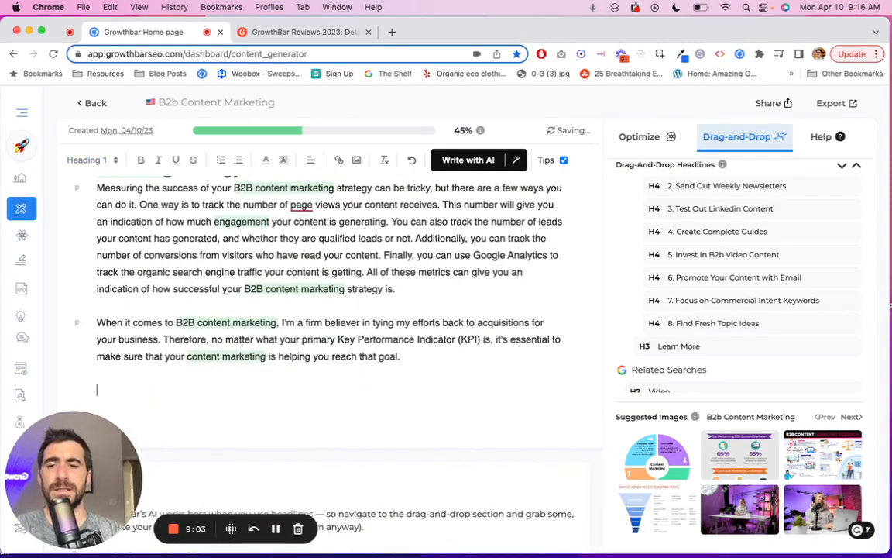
{"action": "type", "text": "Conclusion"}
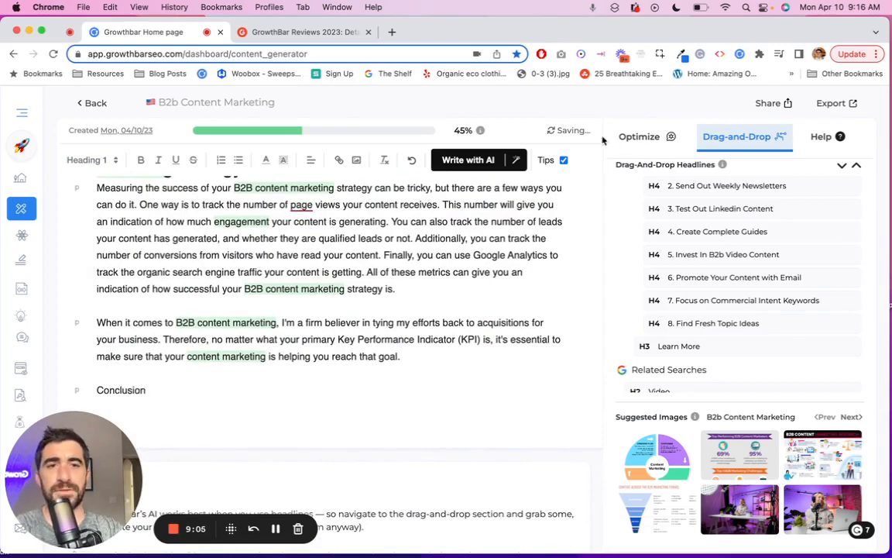
Step: Show the article's Optimize metrics and keywords, and format the "Conclusion" line as Heading 2
{"action": "left_click", "coordinate": [641, 137]}
{"action": "mouse_move", "coordinate": [631, 233]}
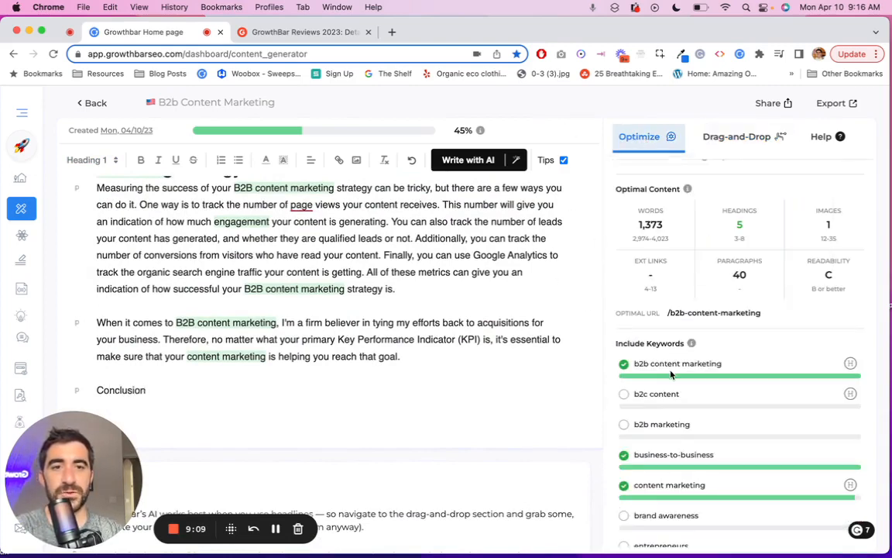
{"action": "left_click_drag", "start_coordinate": [96, 391], "coordinate": [147, 391]}
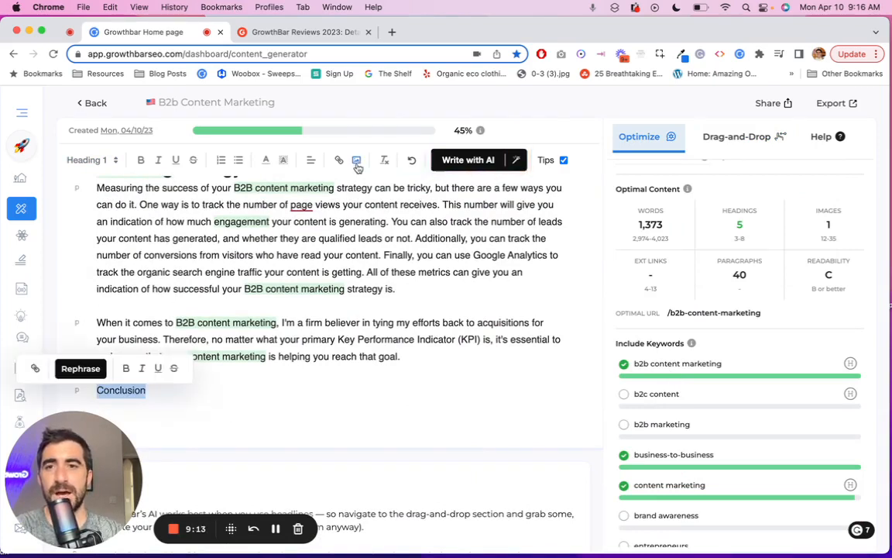
{"action": "left_click", "coordinate": [90, 159]}
{"action": "left_click", "coordinate": [94, 213]}
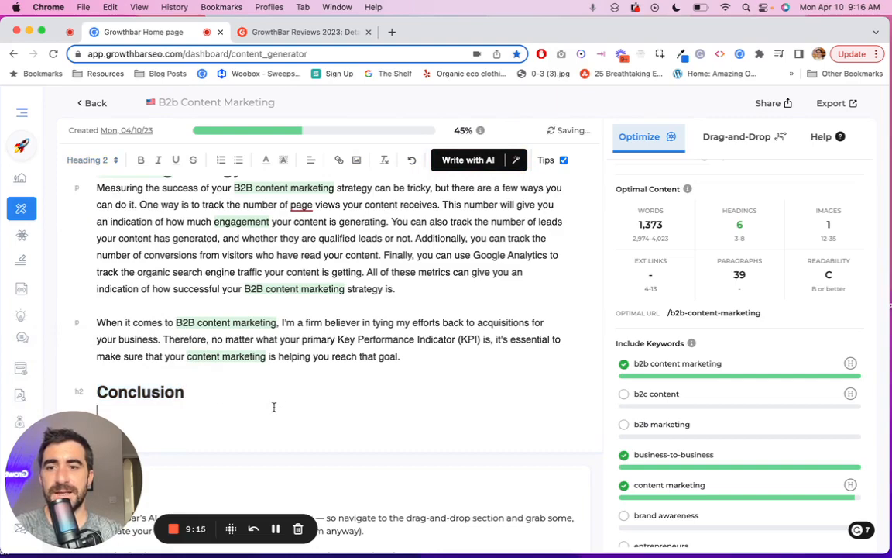
Step: Generate an AI-written paragraph beneath the "Conclusion" heading and accept the suggested text
{"action": "left_click", "coordinate": [486, 160]}
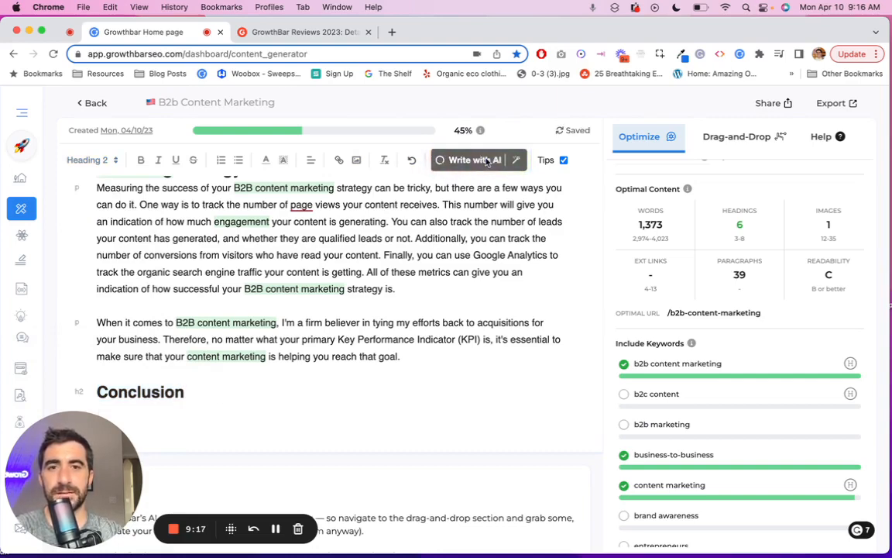
{"action": "scroll", "coordinate": [240, 333], "scroll_direction": "down", "scroll_amount": 3}
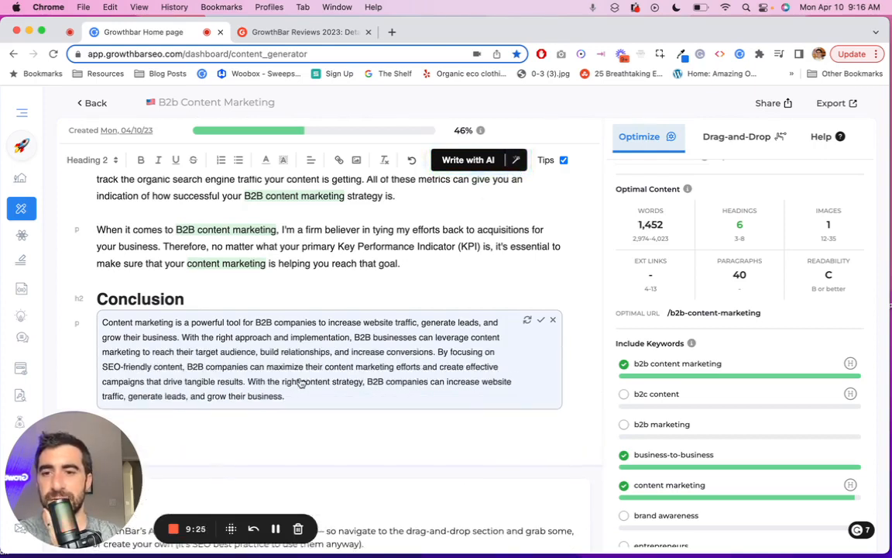
{"action": "left_click", "coordinate": [302, 383]}
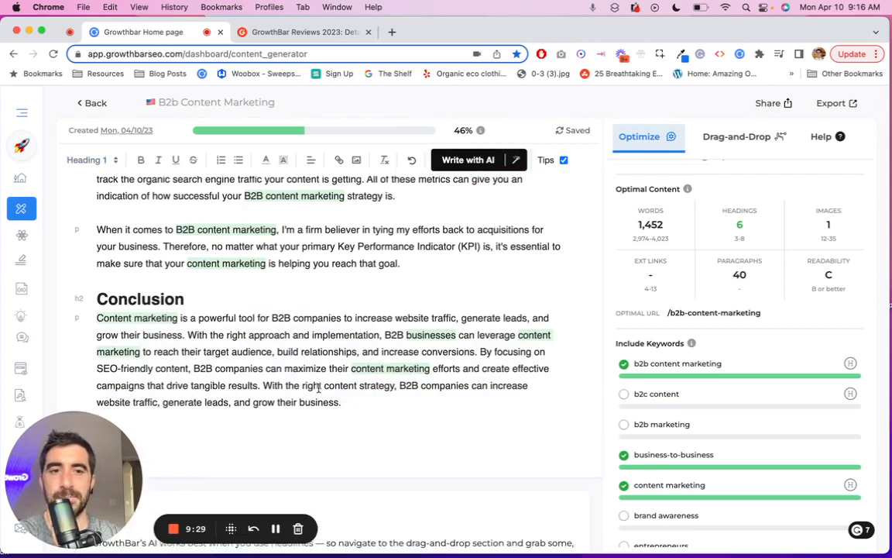
Step: Try the post-wide Write Conclusion Paragraph function below the conclusion text and discard its suggestion
{"action": "left_click", "coordinate": [517, 161]}
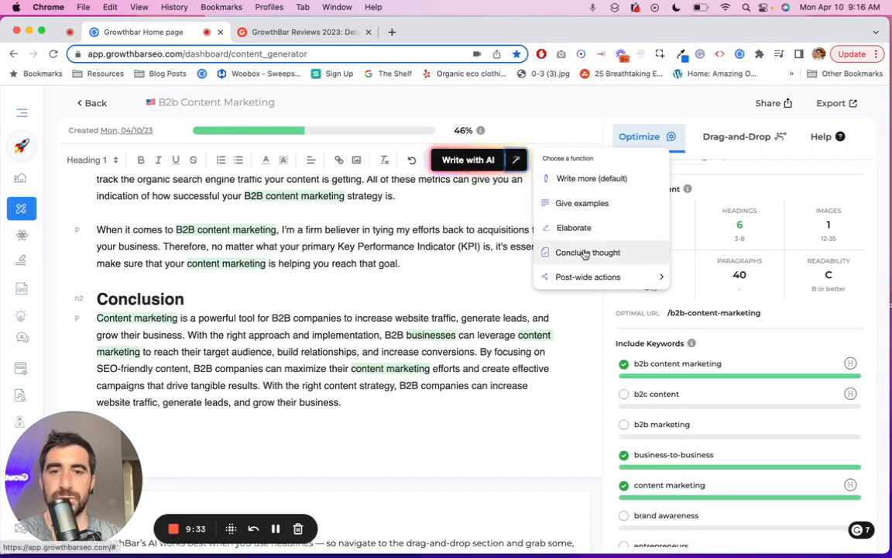
{"action": "mouse_move", "coordinate": [579, 277]}
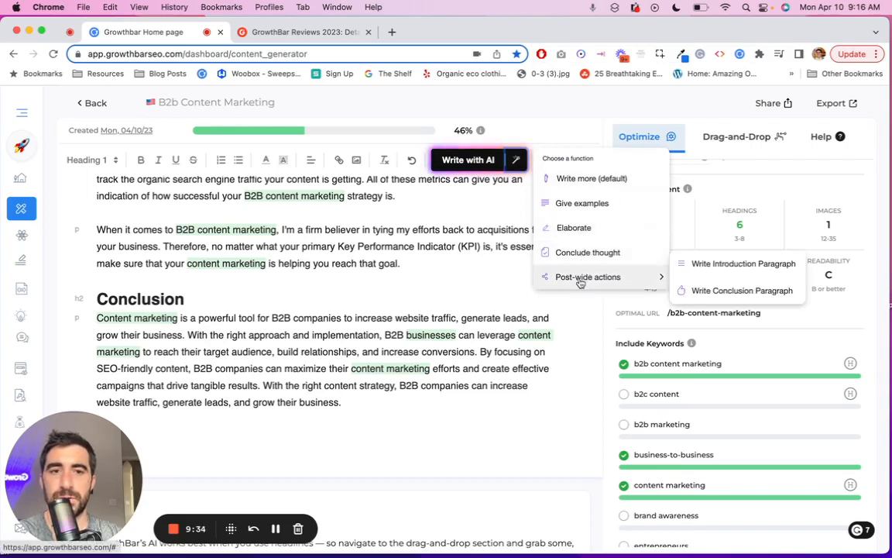
{"action": "left_click", "coordinate": [765, 294]}
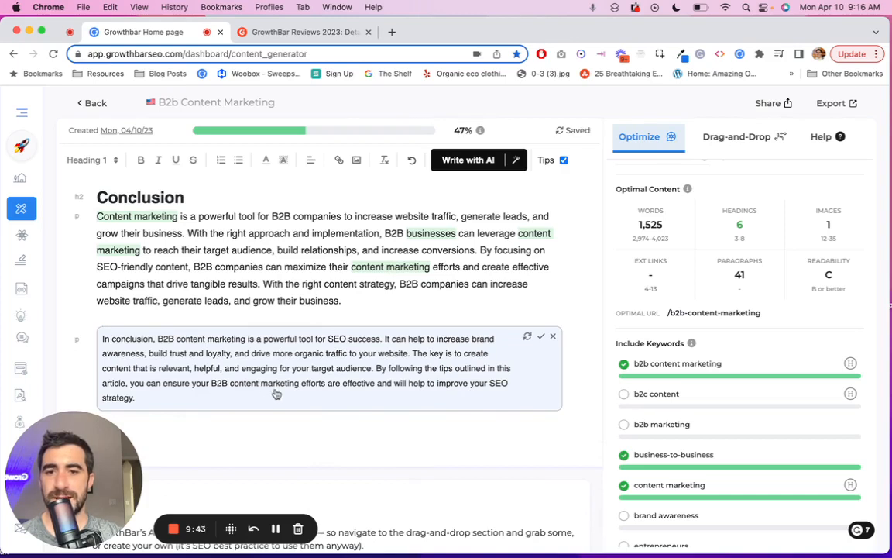
{"action": "left_click", "coordinate": [553, 338]}
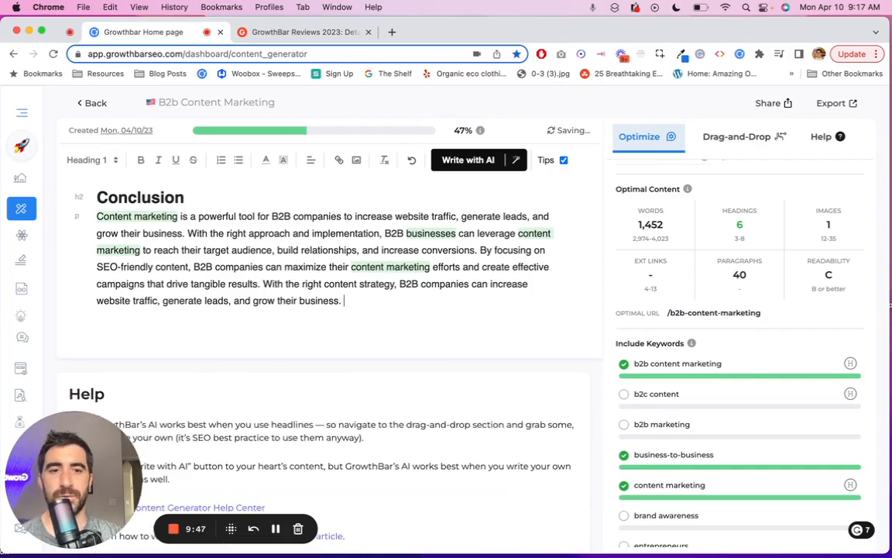
Step: Review the earlier article sections and browse the suggested drag-and-drop headlines back to the wordstream.com outline
{"action": "scroll", "coordinate": [205, 323], "scroll_direction": "up", "scroll_amount": 15}
{"action": "scroll", "coordinate": [511, 459], "scroll_direction": "up", "scroll_amount": 10}
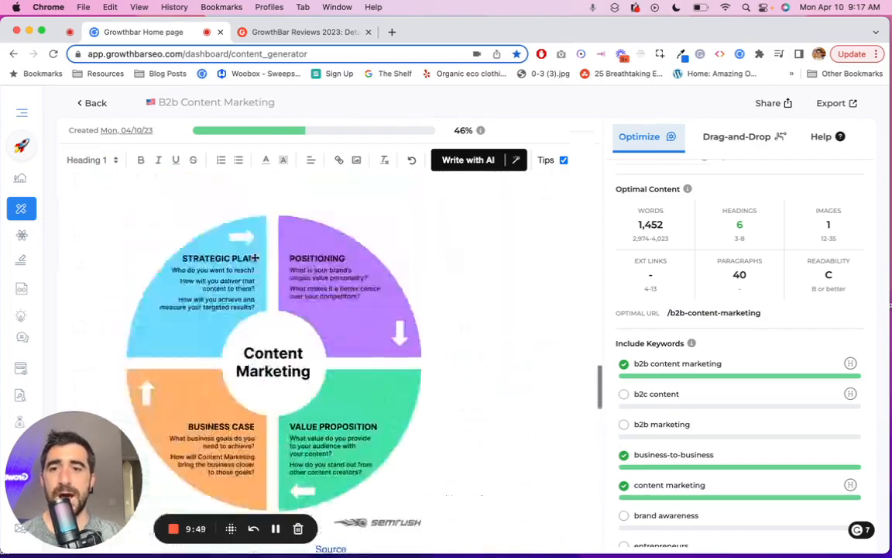
{"action": "left_click", "coordinate": [741, 137]}
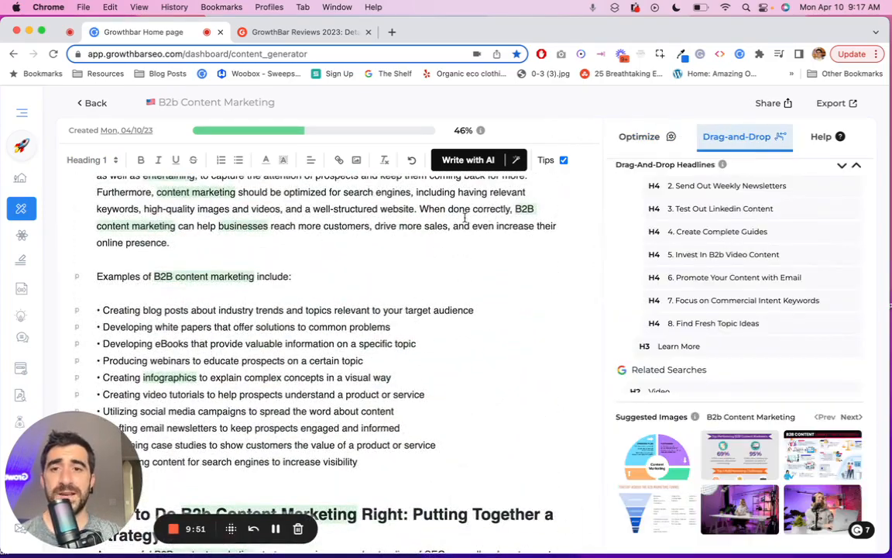
{"action": "scroll", "coordinate": [659, 208], "scroll_direction": "down", "scroll_amount": 5}
{"action": "scroll", "coordinate": [660, 209], "scroll_direction": "up", "scroll_amount": 15}
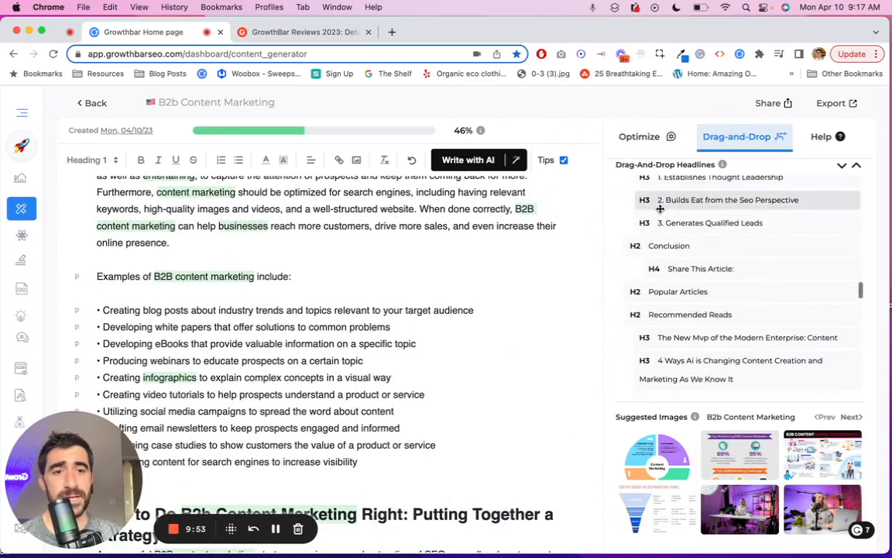
{"action": "scroll", "coordinate": [659, 209], "scroll_direction": "up", "scroll_amount": 5}
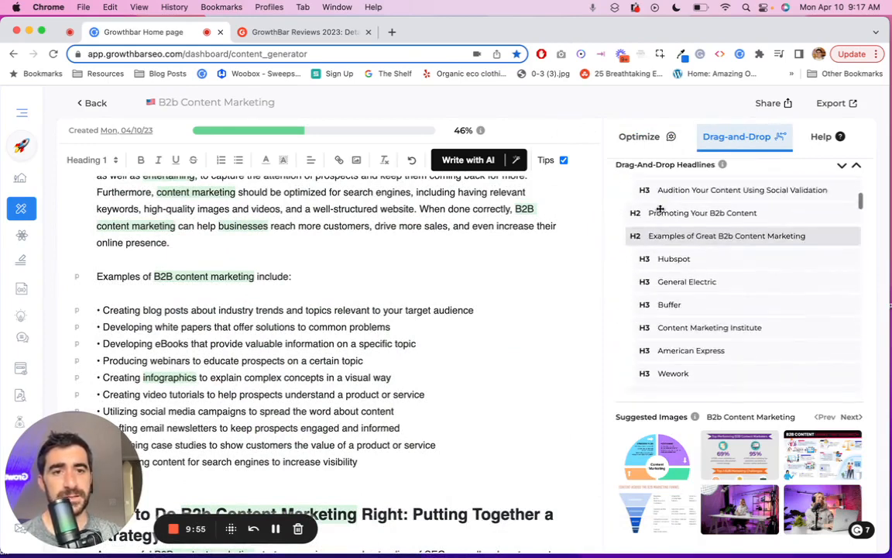
{"action": "scroll", "coordinate": [696, 280], "scroll_direction": "up", "scroll_amount": 5}
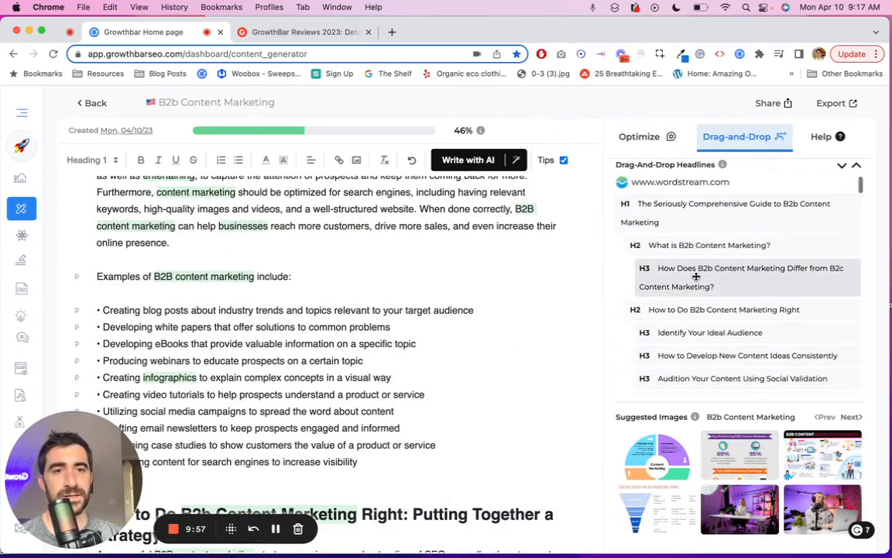
Step: Browse the suggested competitor headlines from the wordstream.com outline through to the best-practices headings in the spiceworks.com outline
{"action": "scroll", "coordinate": [696, 276], "scroll_direction": "down", "scroll_amount": 10}
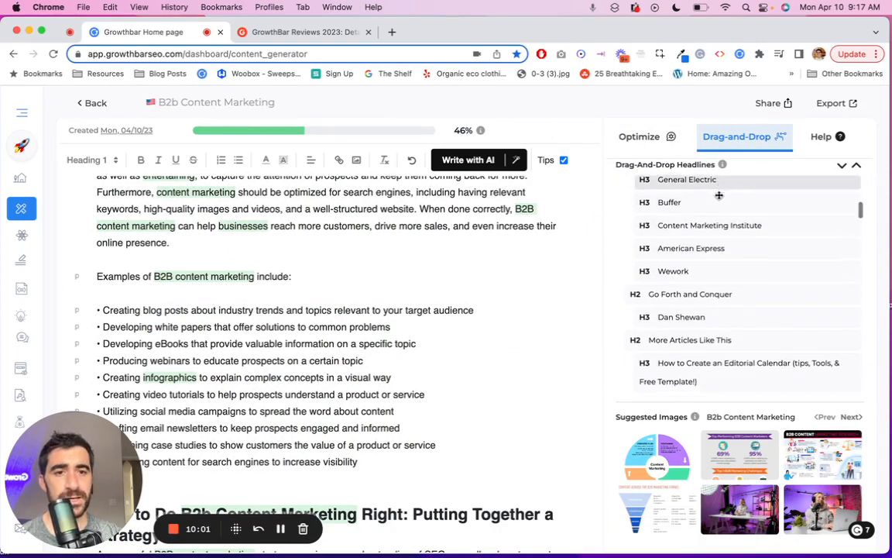
{"action": "scroll", "coordinate": [720, 195], "scroll_direction": "down", "scroll_amount": 3}
{"action": "scroll", "coordinate": [712, 232], "scroll_direction": "down", "scroll_amount": 8}
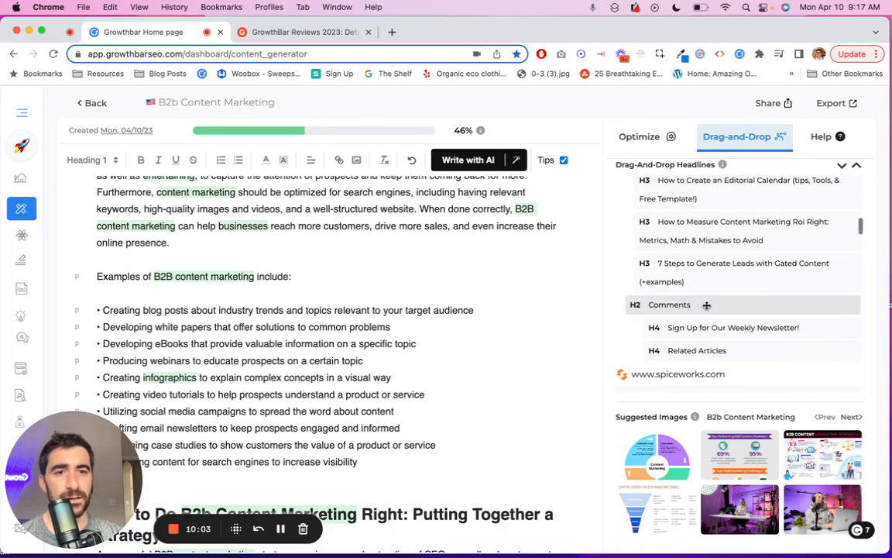
{"action": "scroll", "coordinate": [706, 305], "scroll_direction": "down", "scroll_amount": 5}
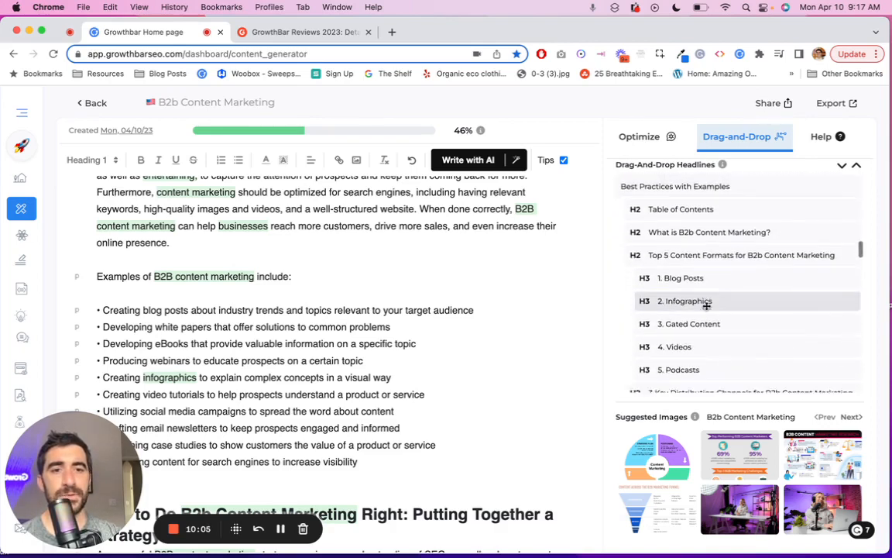
{"action": "scroll", "coordinate": [707, 294], "scroll_direction": "down", "scroll_amount": 4}
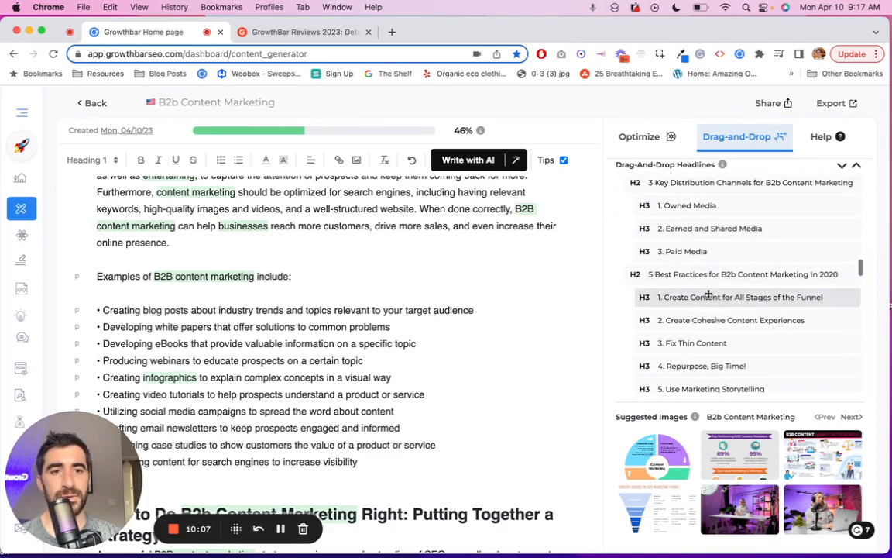
{"action": "scroll", "coordinate": [708, 294], "scroll_direction": "down", "scroll_amount": 2}
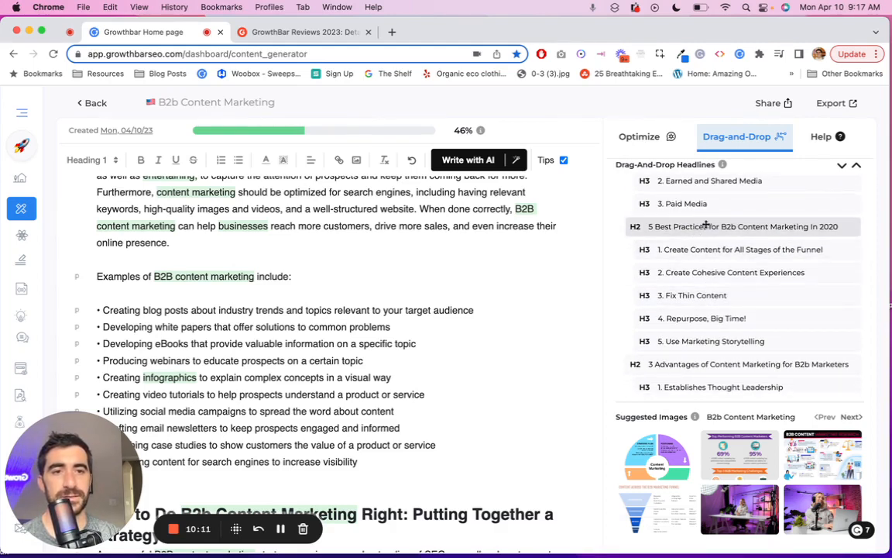
Step: Review the article draft from the B2B content marketing examples through the channels section, then back at its title and introduction
{"action": "scroll", "coordinate": [296, 310], "scroll_direction": "down", "scroll_amount": 3}
{"action": "scroll", "coordinate": [297, 310], "scroll_direction": "down", "scroll_amount": 10}
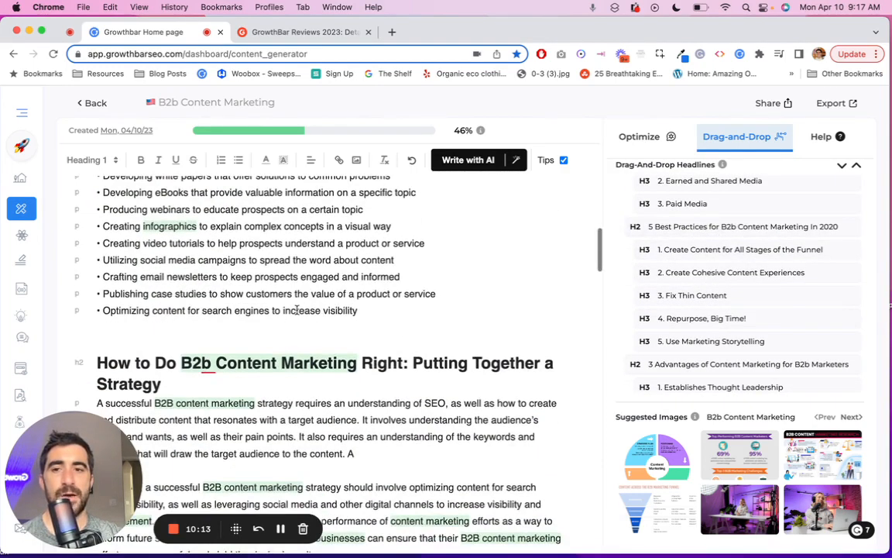
{"action": "scroll", "coordinate": [294, 310], "scroll_direction": "down", "scroll_amount": 5}
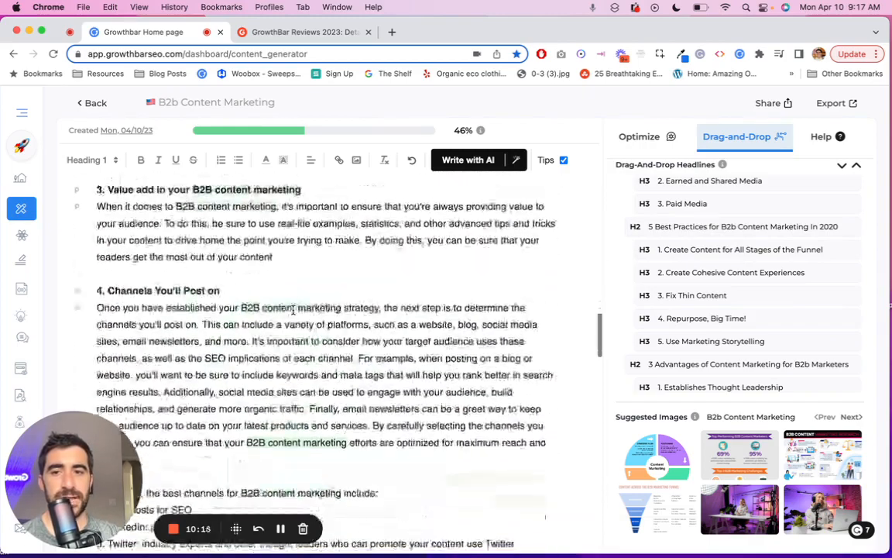
{"action": "scroll", "coordinate": [293, 309], "scroll_direction": "up", "scroll_amount": 15}
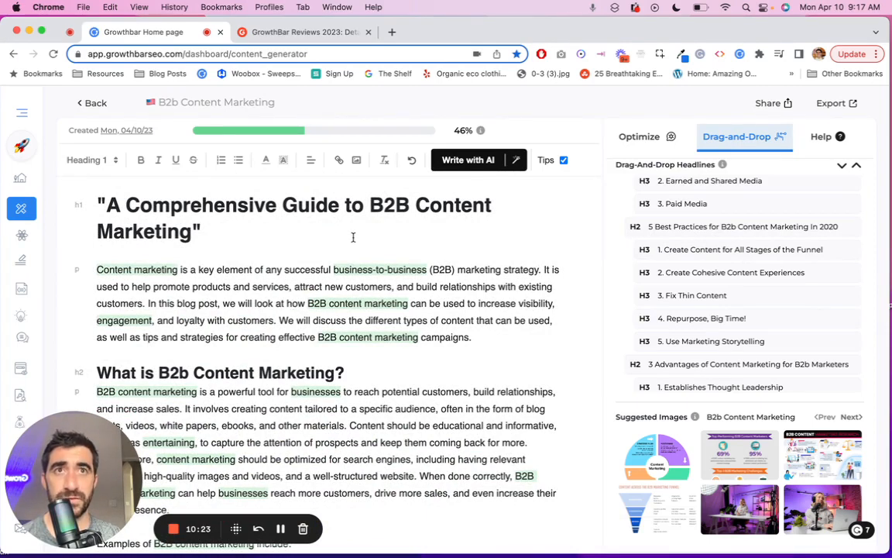
{"action": "scroll", "coordinate": [352, 237], "scroll_direction": "down", "scroll_amount": 1}
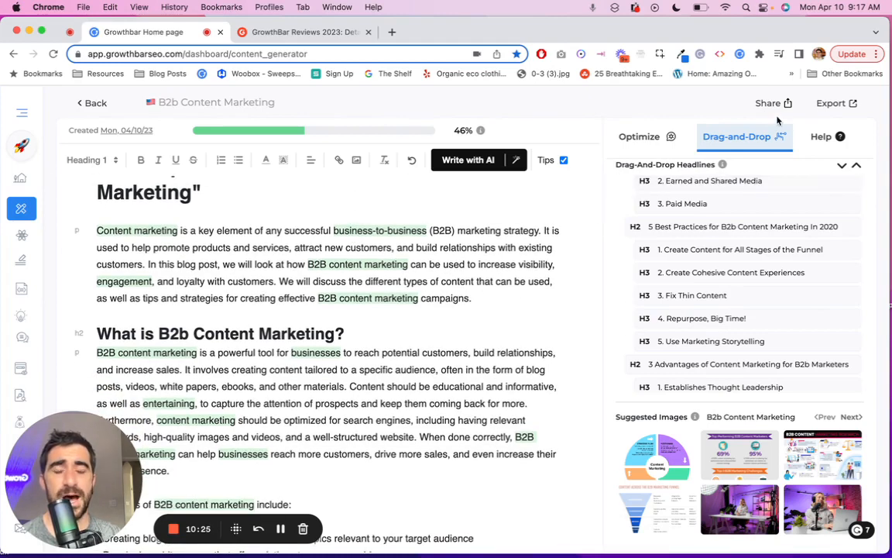
Step: View the article's sharing options, then examine its readability details and keyword list in the Optimize view
{"action": "left_click", "coordinate": [781, 106]}
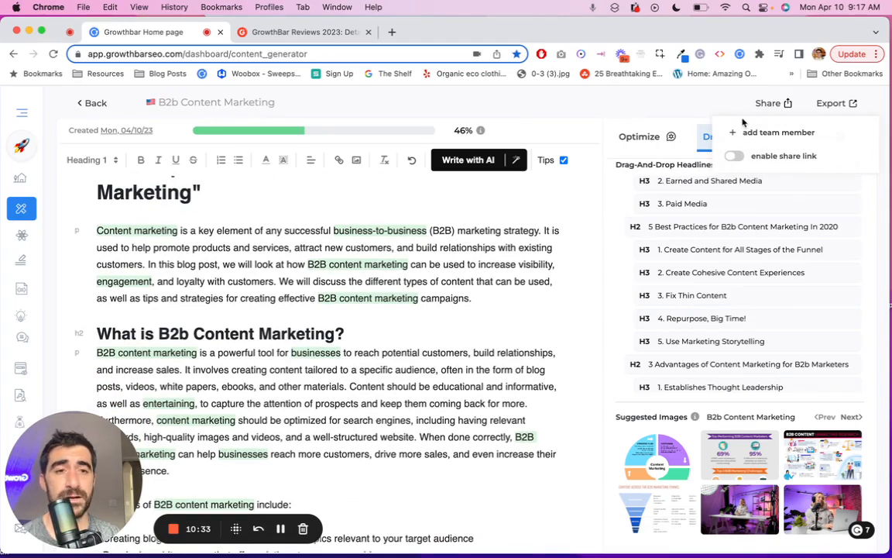
{"action": "left_click", "coordinate": [767, 102]}
{"action": "left_click", "coordinate": [661, 147]}
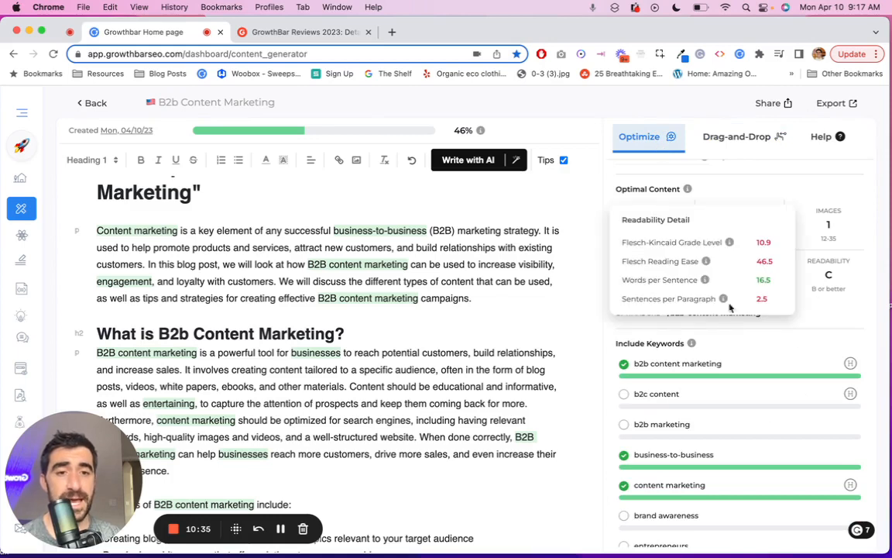
{"action": "mouse_move", "coordinate": [778, 291]}
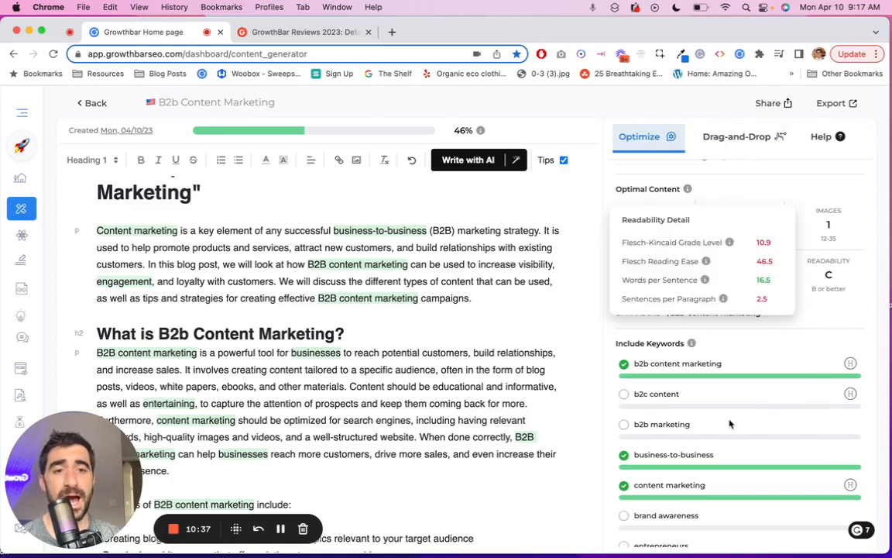
Step: Leave the article for the home dashboard and look through the available AI blogging and research tools
{"action": "left_click", "coordinate": [87, 100]}
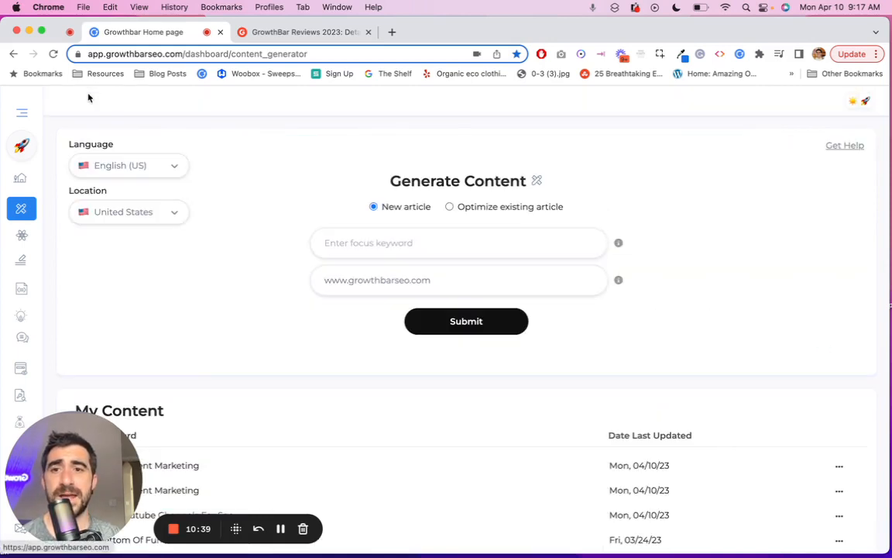
{"action": "left_click", "coordinate": [19, 175]}
{"action": "scroll", "coordinate": [88, 272], "scroll_direction": "down", "scroll_amount": 3}
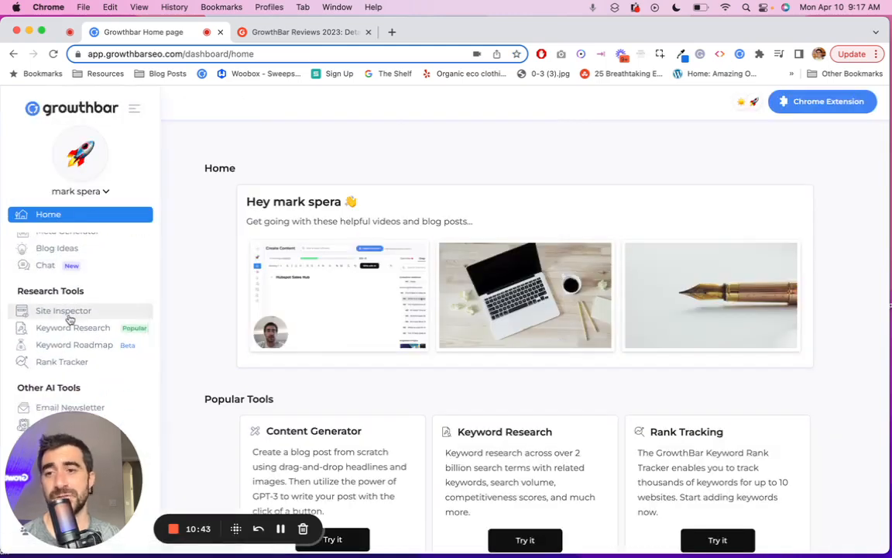
{"action": "scroll", "coordinate": [72, 329], "scroll_direction": "up", "scroll_amount": 3}
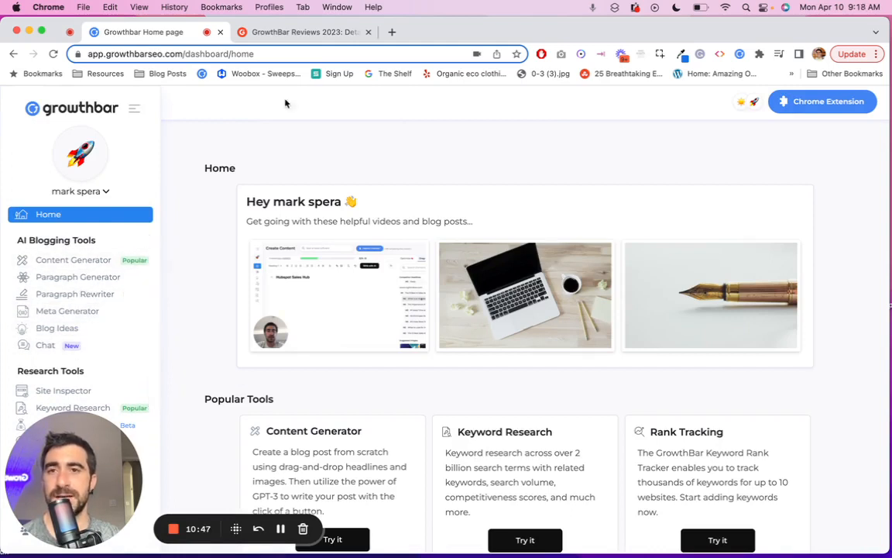
Step: Look at the GrowthBar reviews page on G2 and return to the GrowthBar home dashboard
{"action": "left_click", "coordinate": [280, 36]}
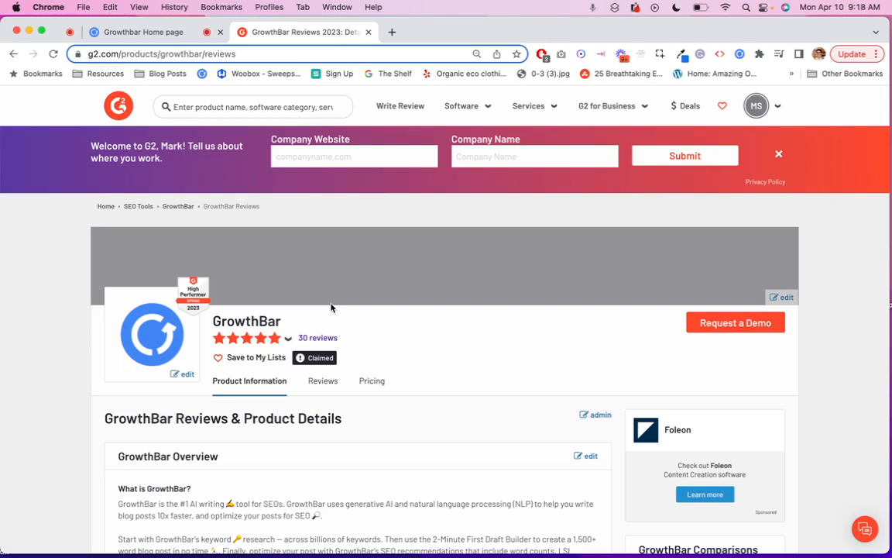
{"action": "left_click", "coordinate": [180, 30]}
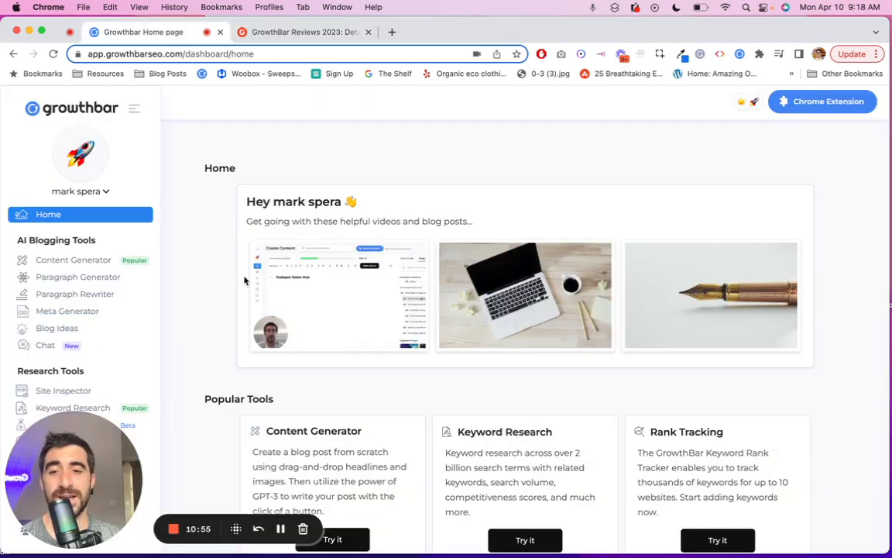